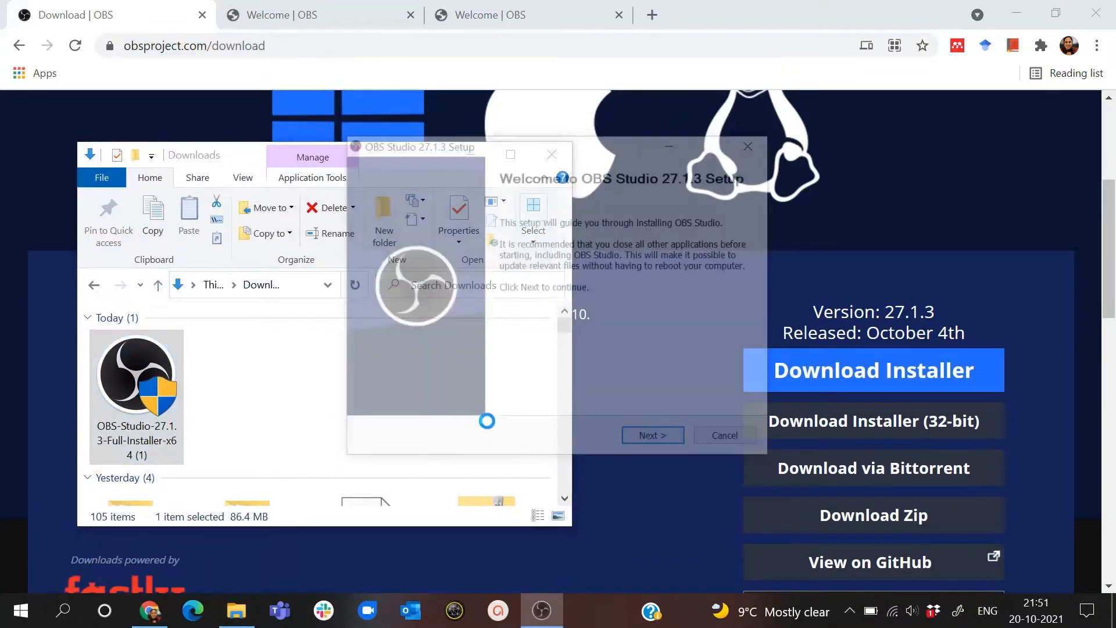
- Install OBS Studio 27.1.3 in C:\Program Files\obs-studio with launch on finish enabled, and minimize the Downloads window
click(656, 440)
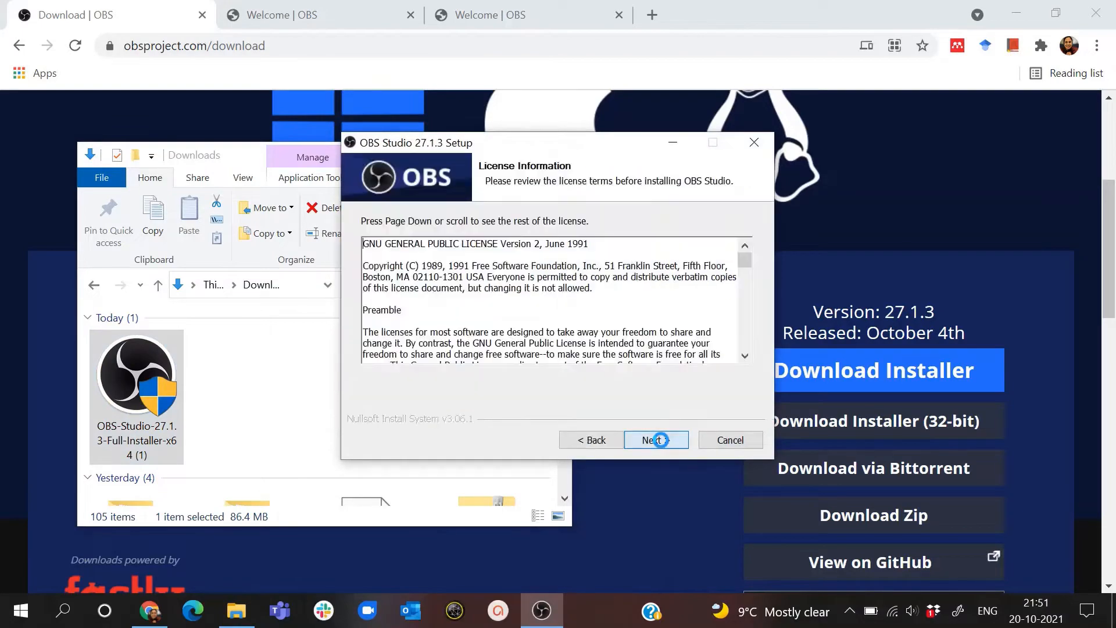
scroll(630, 311, down, 3)
scroll(630, 311, down, 20)
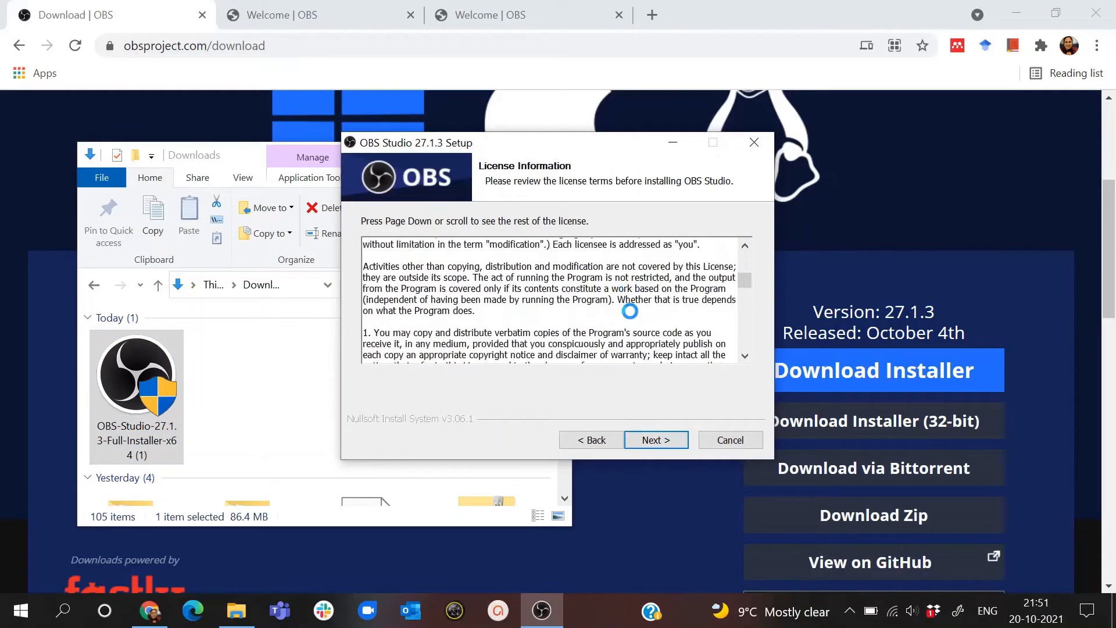
scroll(630, 311, down, 5)
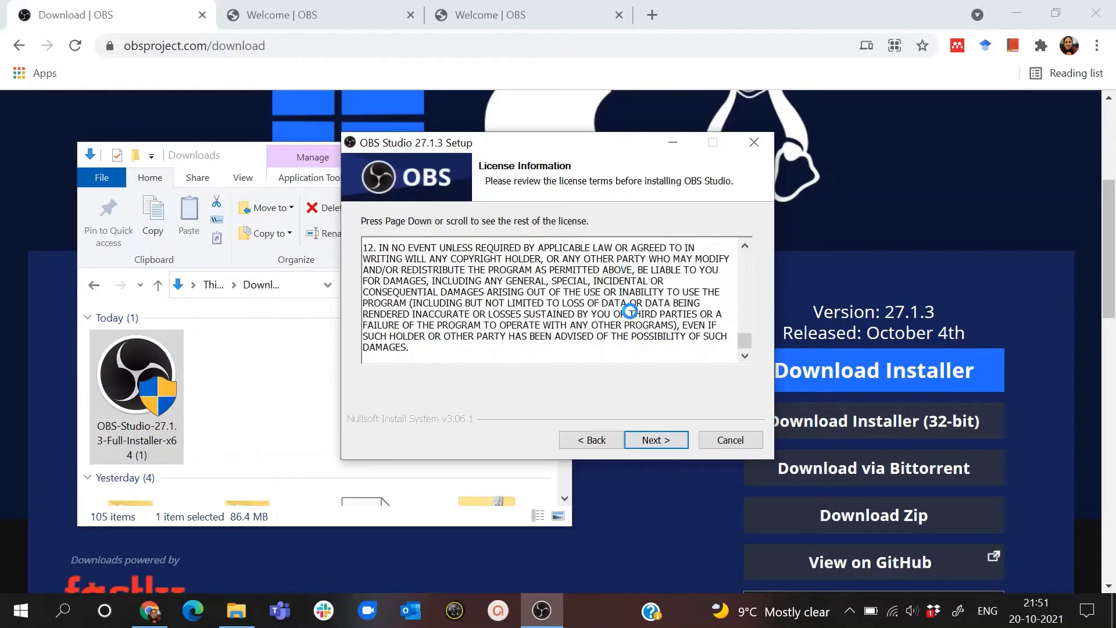
click(641, 440)
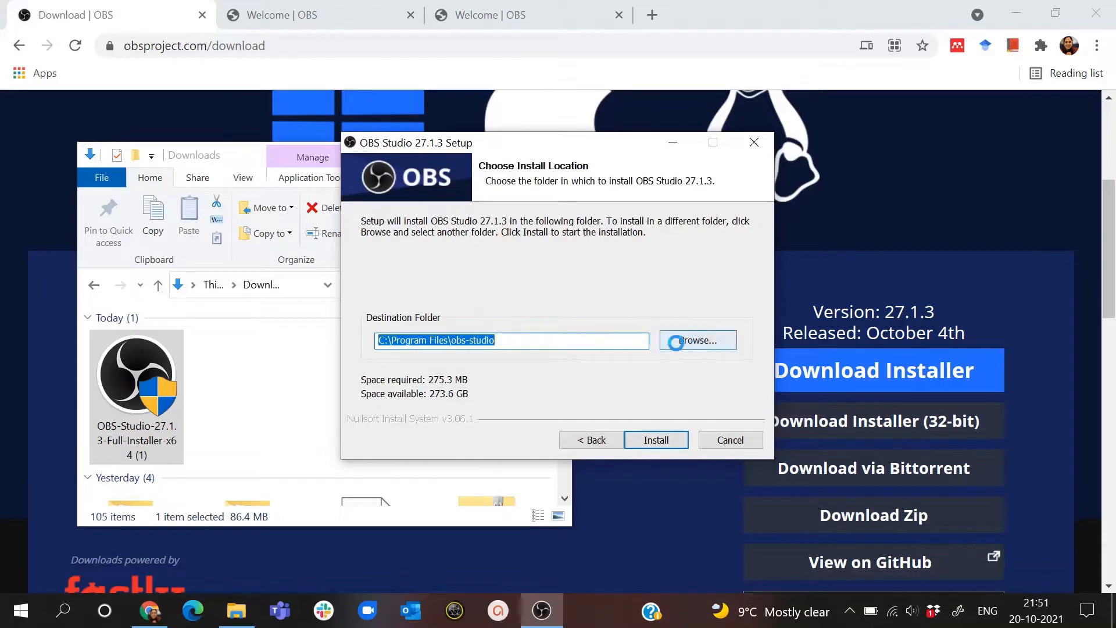
click(643, 440)
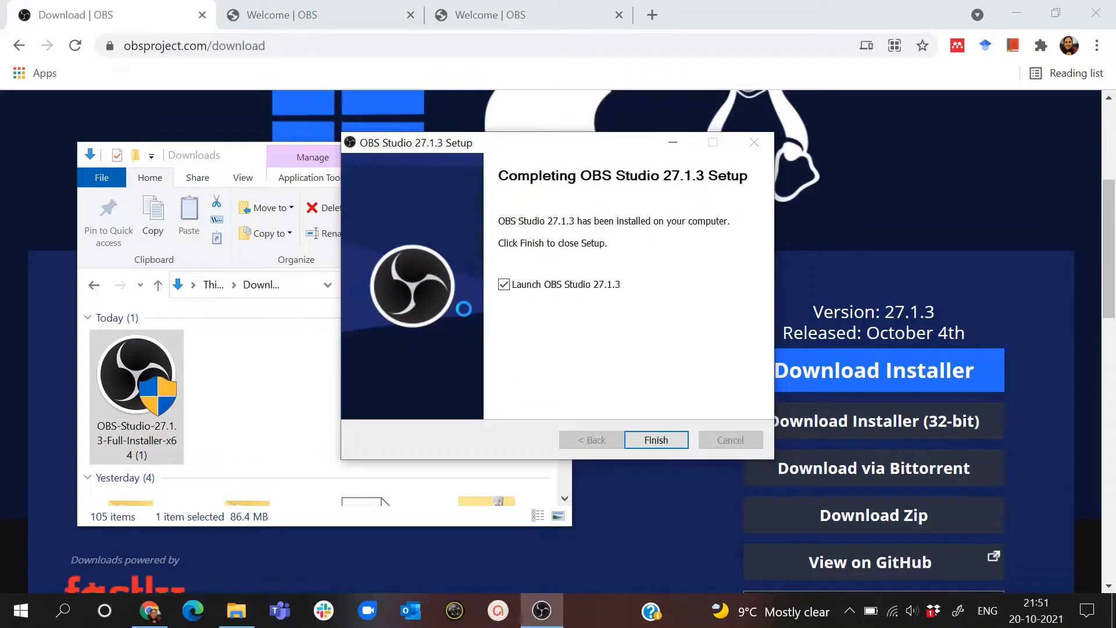
click(654, 443)
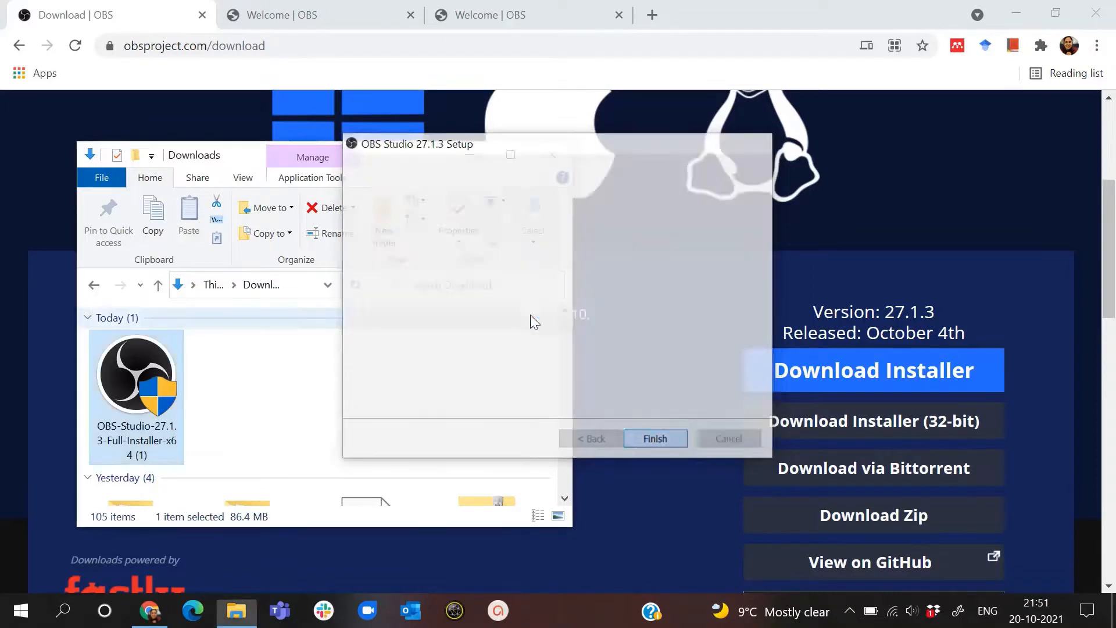
click(471, 154)
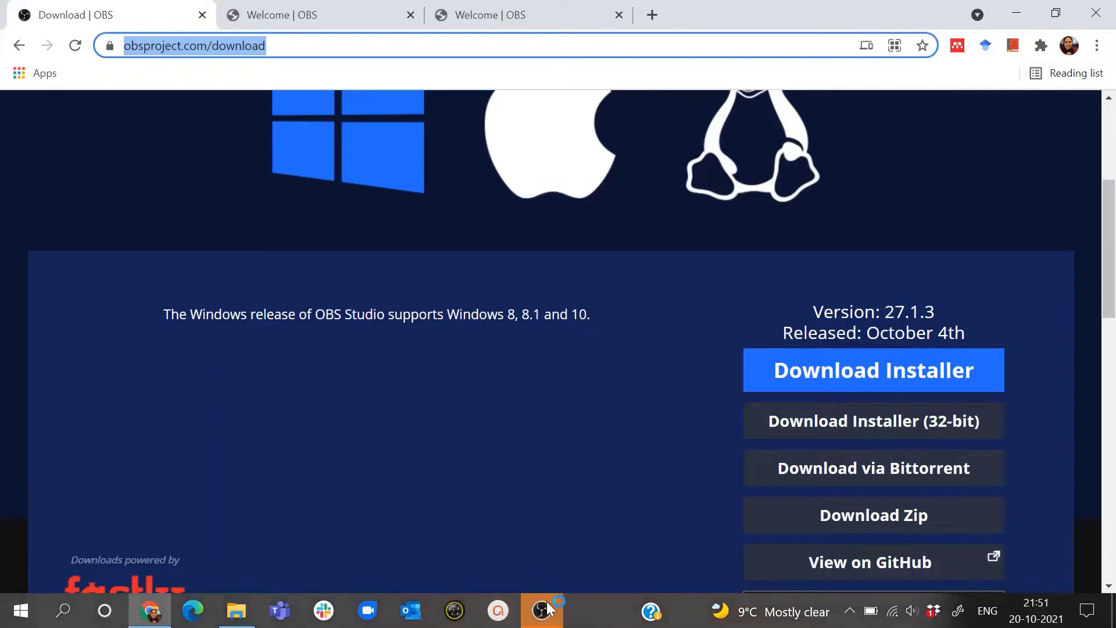
- Switch to OBS and complete the Auto-Configuration Wizard for virtual camera use only, applying the suggested settings
click(548, 607)
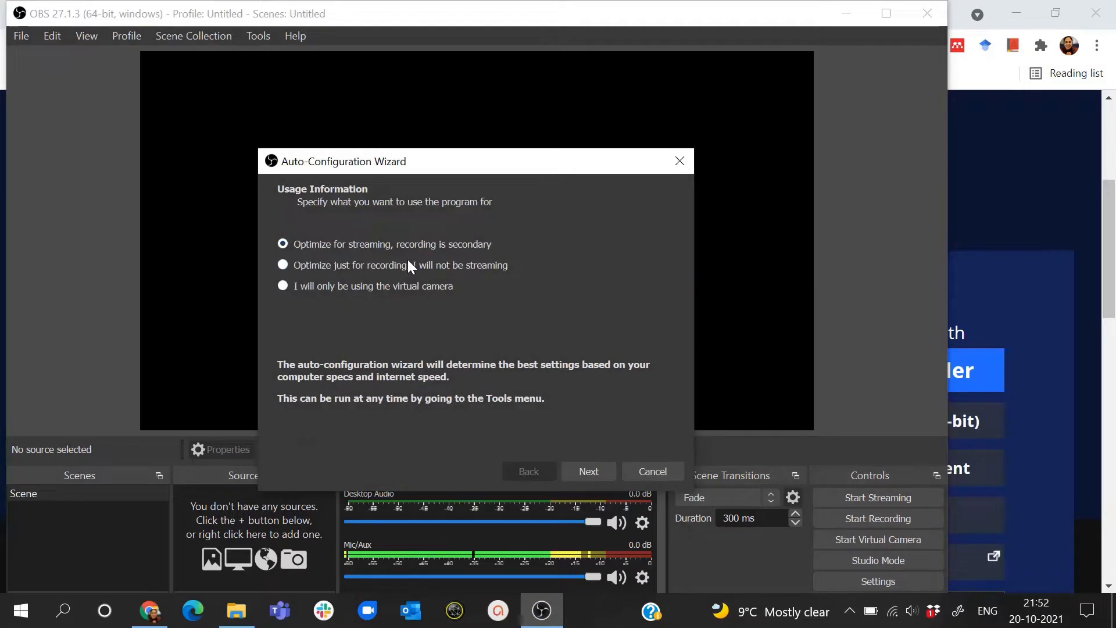
click(422, 266)
click(417, 291)
click(595, 469)
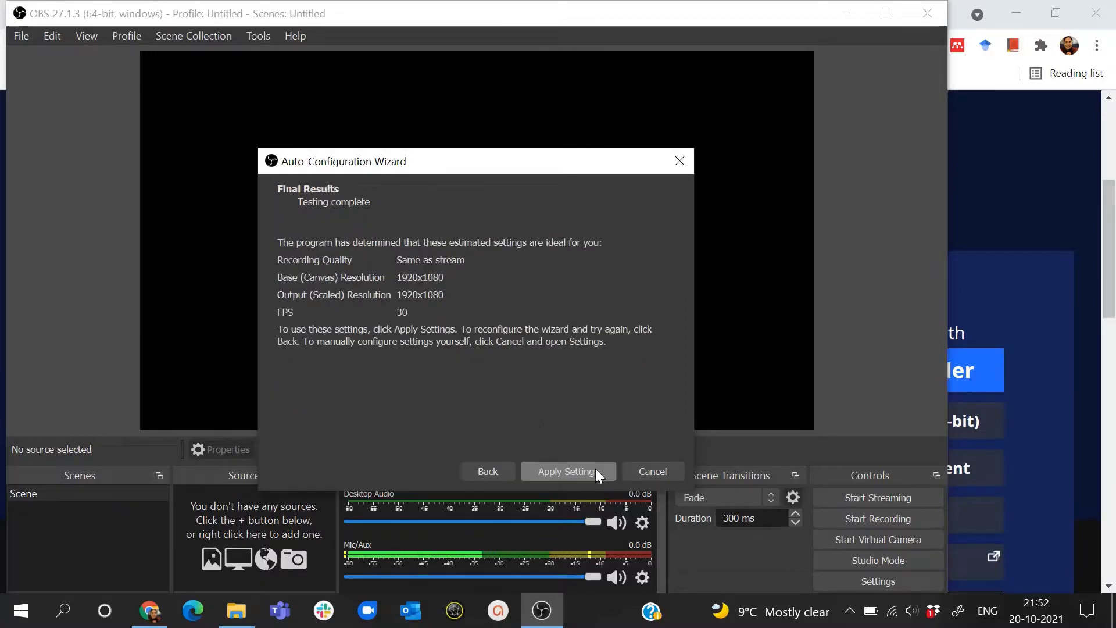
click(552, 471)
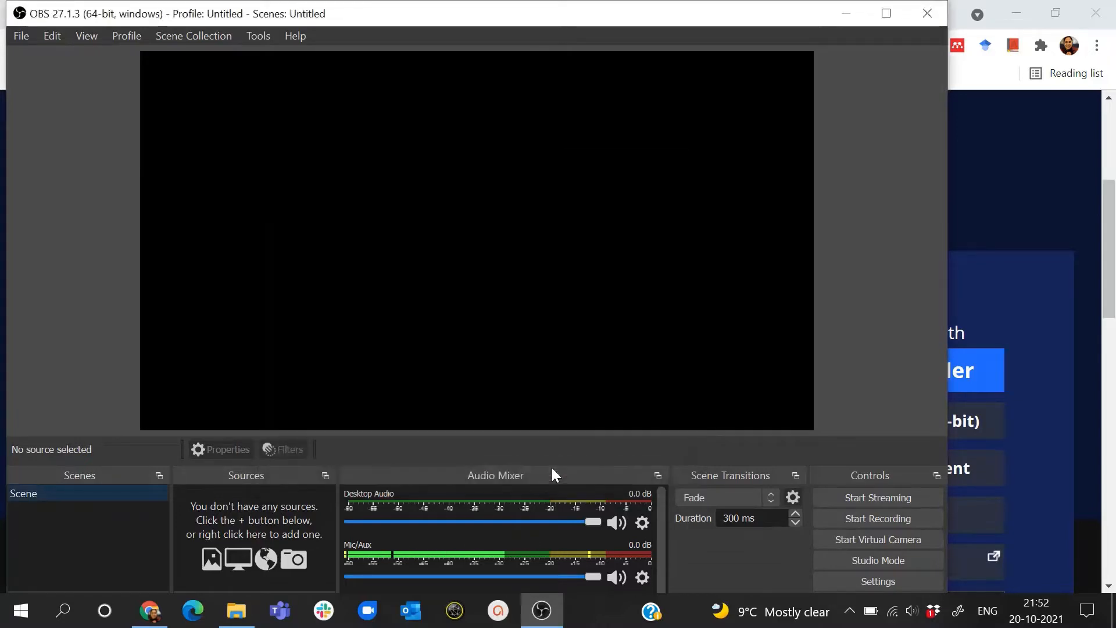
- Maximize the OBS window and turn on Studio Mode
click(886, 15)
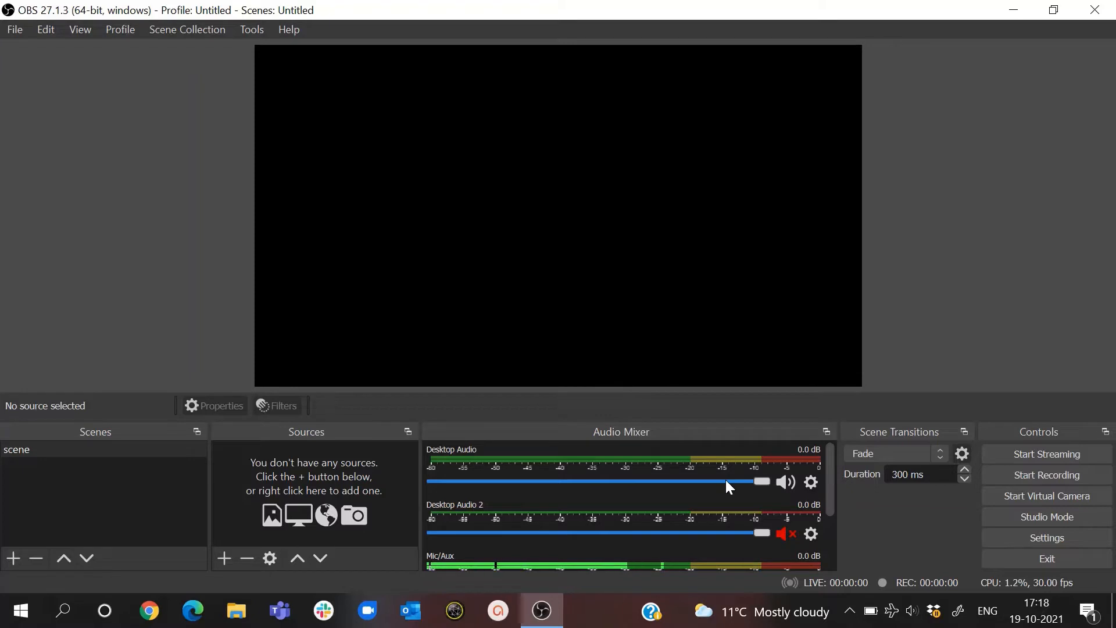
click(1064, 514)
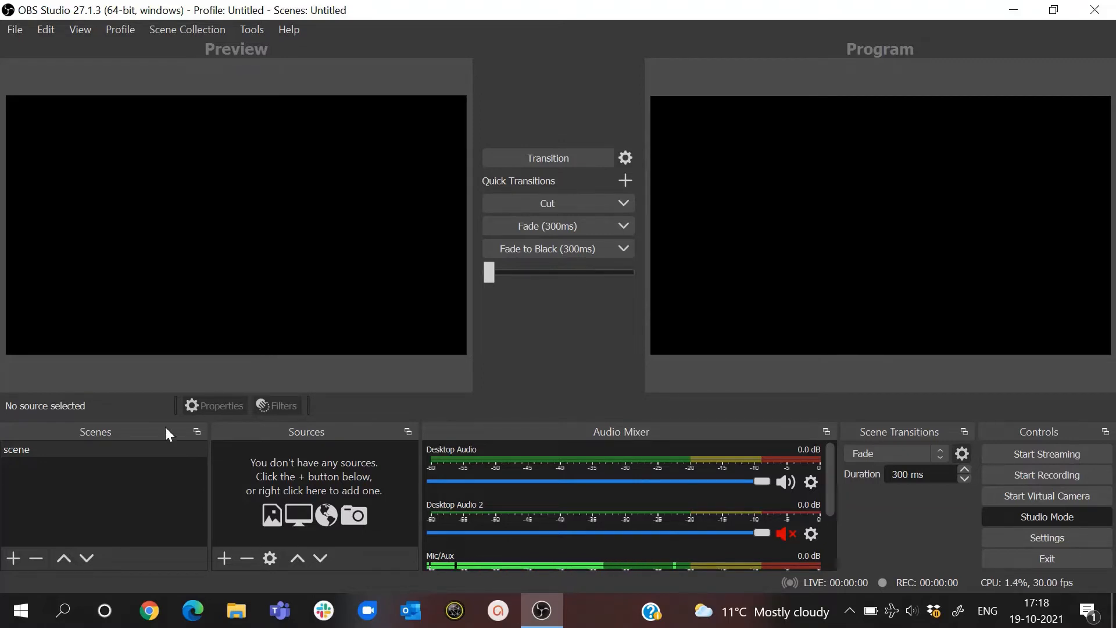
- Swap the Scenes and Sources docks and stack the Scene Transitions dock onto the Audio Mixer
drag(164, 433, 333, 451)
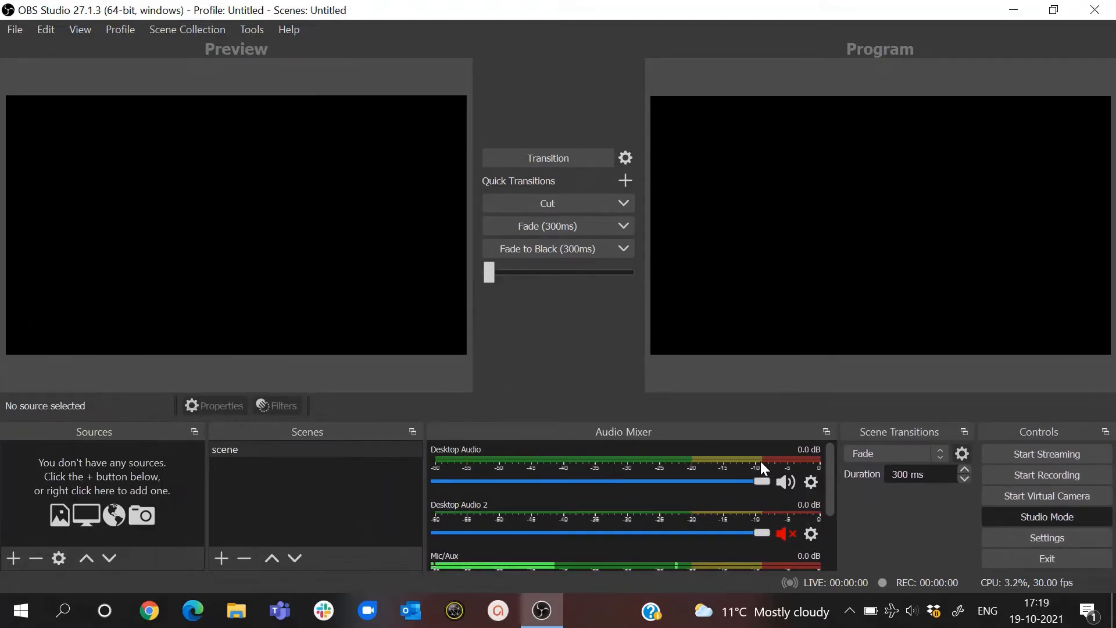
drag(873, 437, 601, 478)
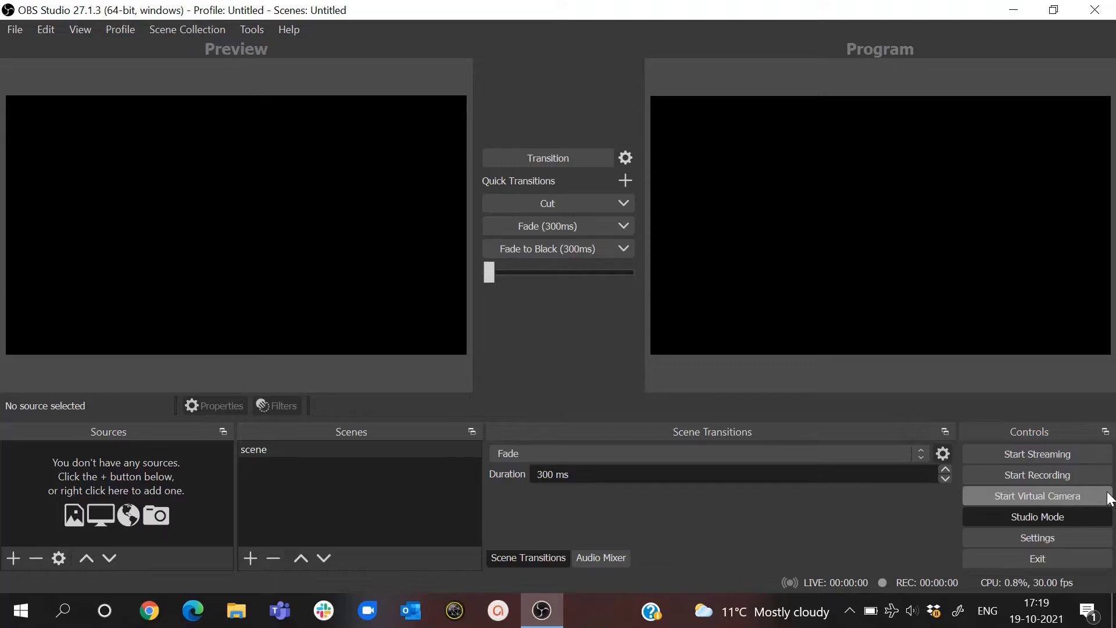
- Reset the interface so the docks return to their default layout
click(80, 29)
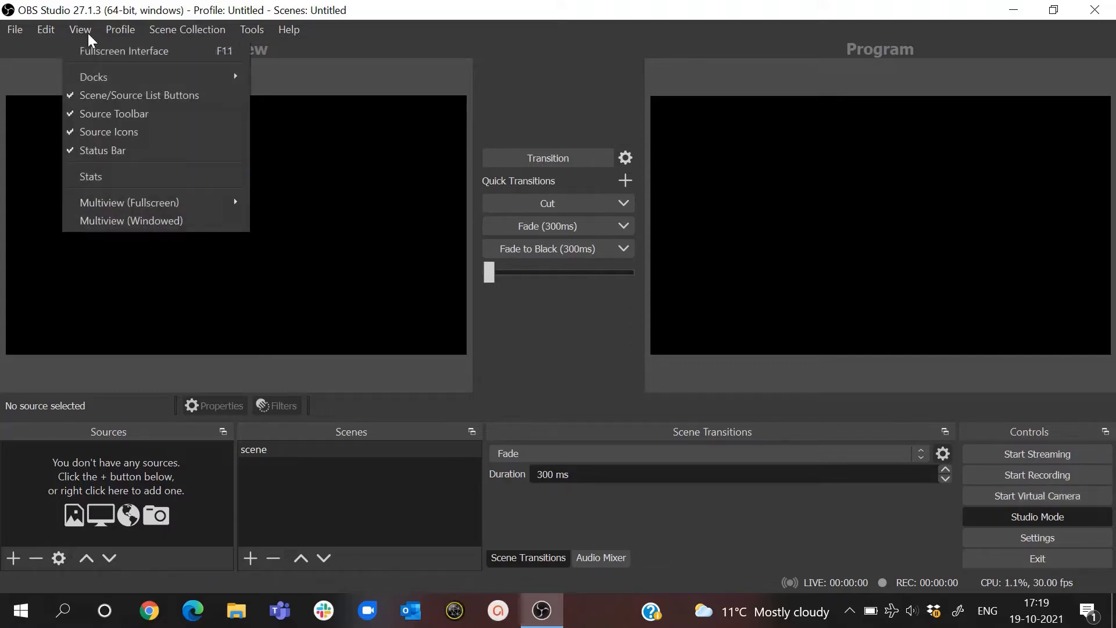
mouse_move(100, 76)
click(268, 76)
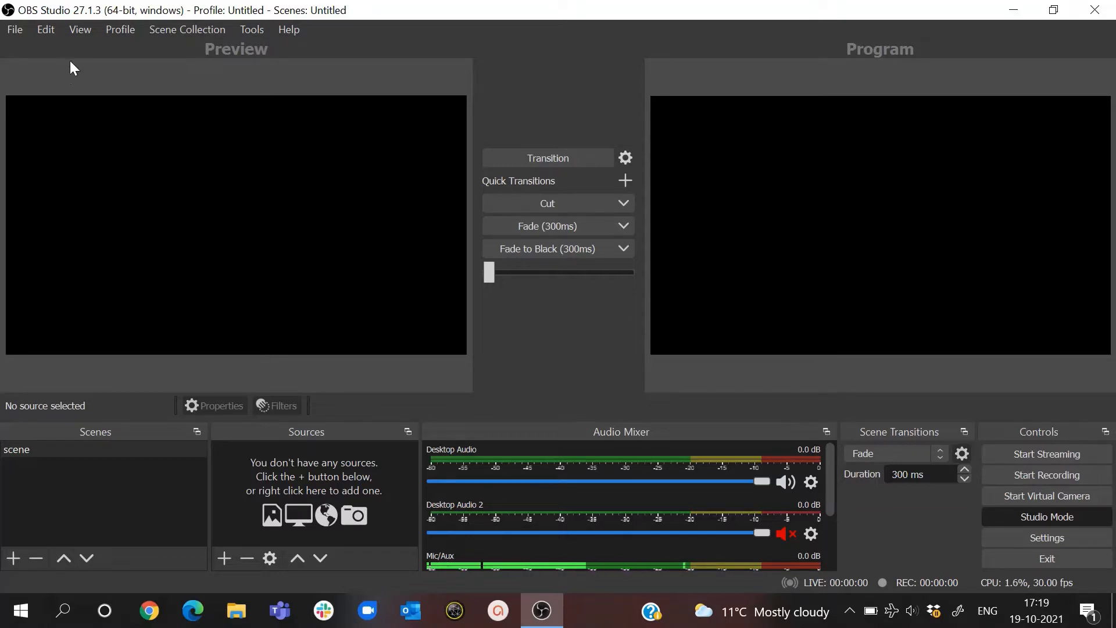
- Lock the interface docks so that they cannot be moved
click(78, 30)
mouse_move(217, 74)
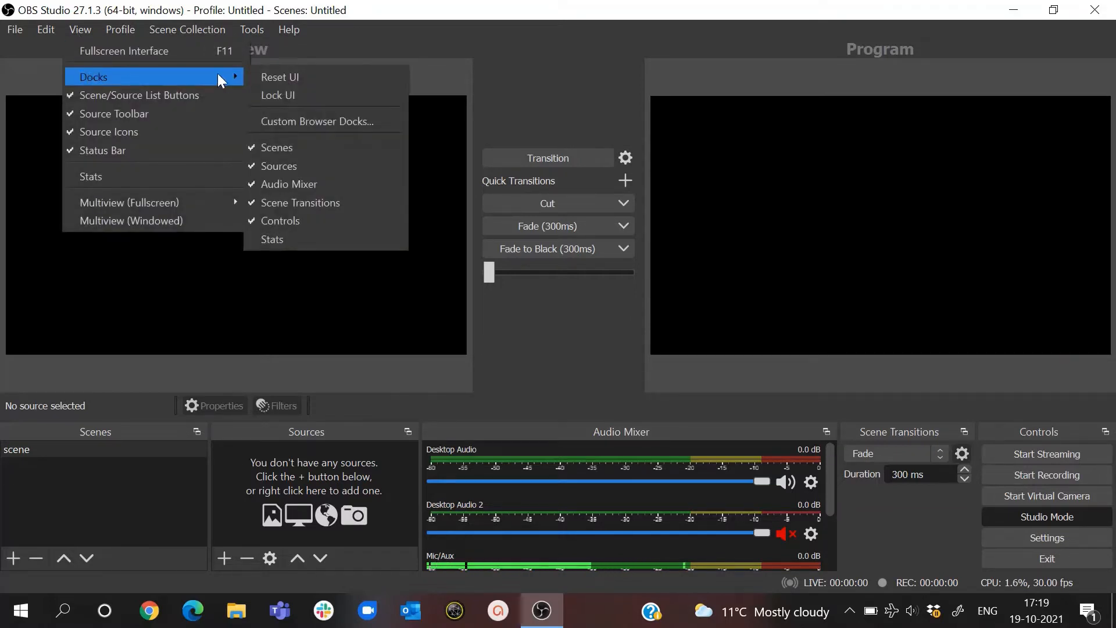
click(264, 93)
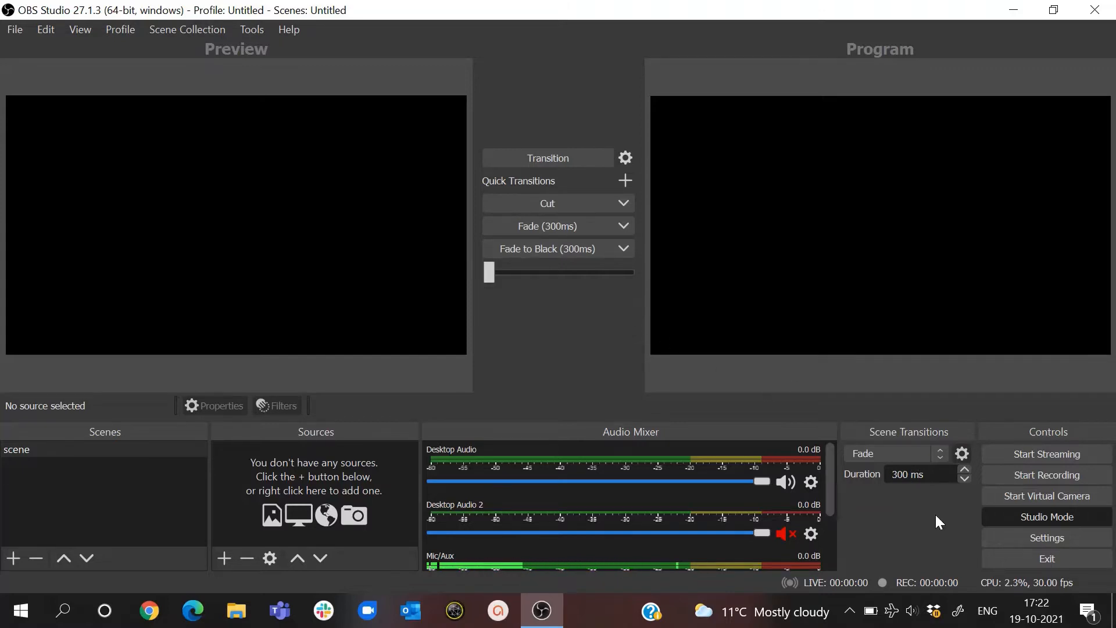
- Turn Studio Mode off and back on
click(1003, 523)
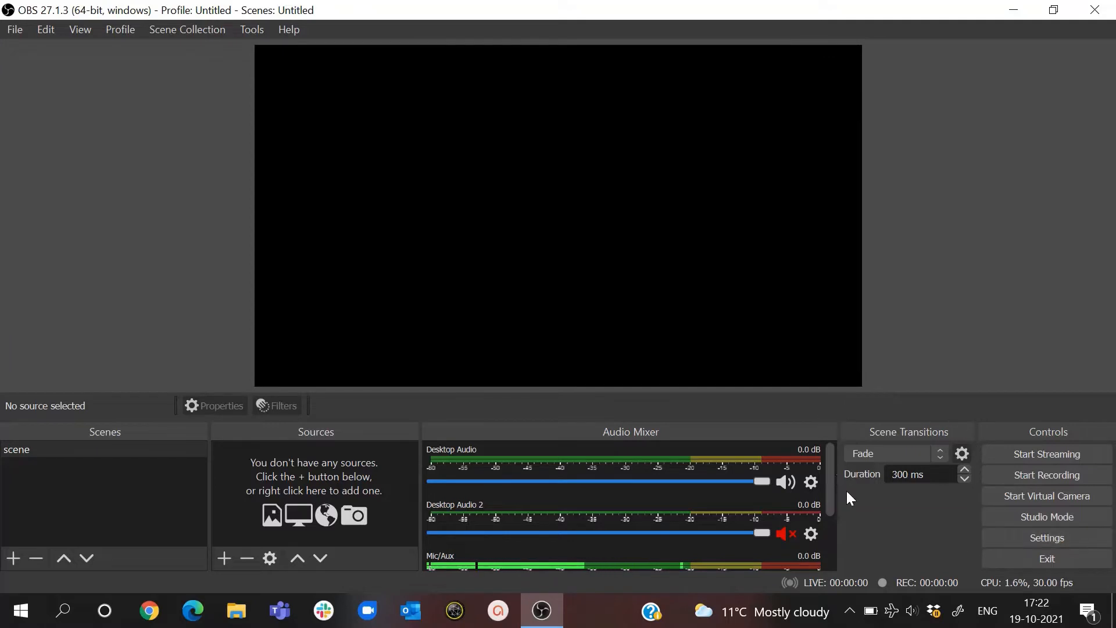
click(1020, 519)
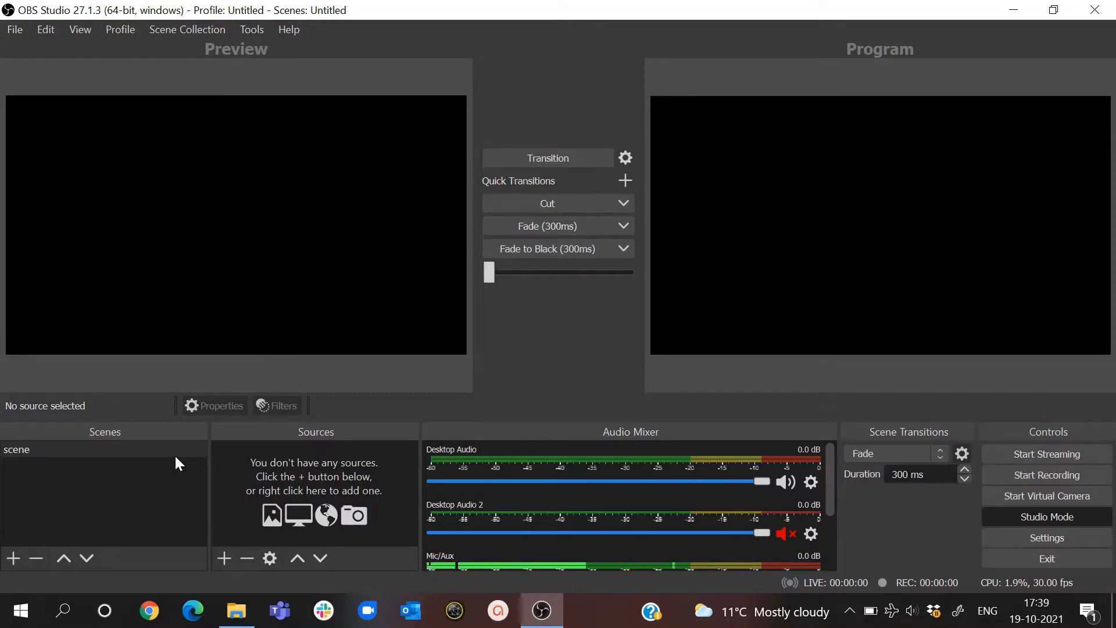
- Add a new scene named "live" and move it above the existing scene in the scene list
click(13, 558)
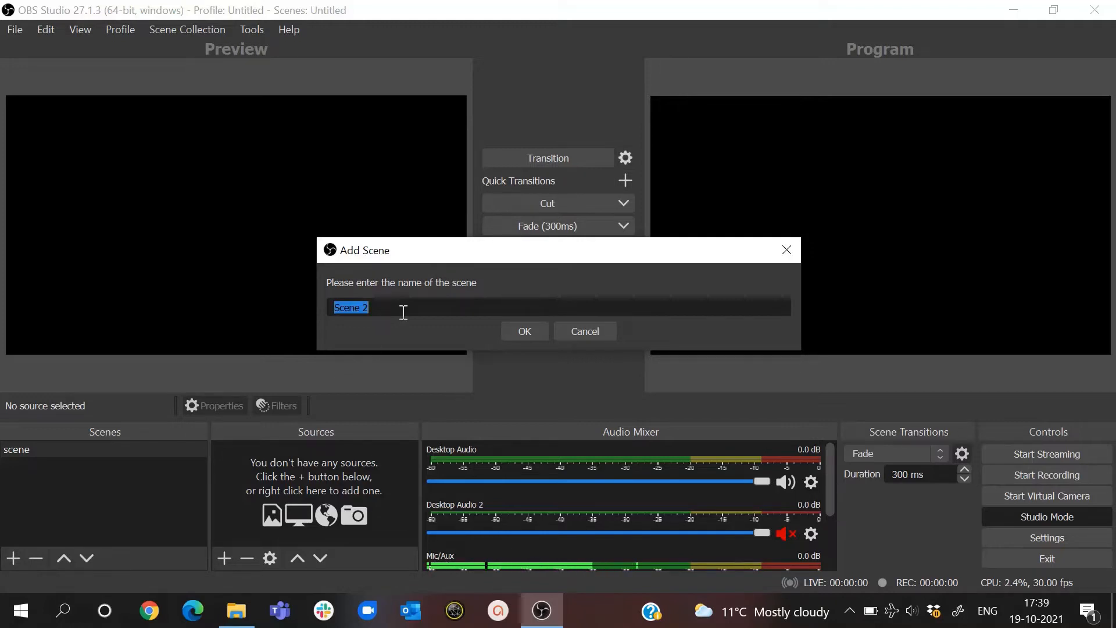
text(live)
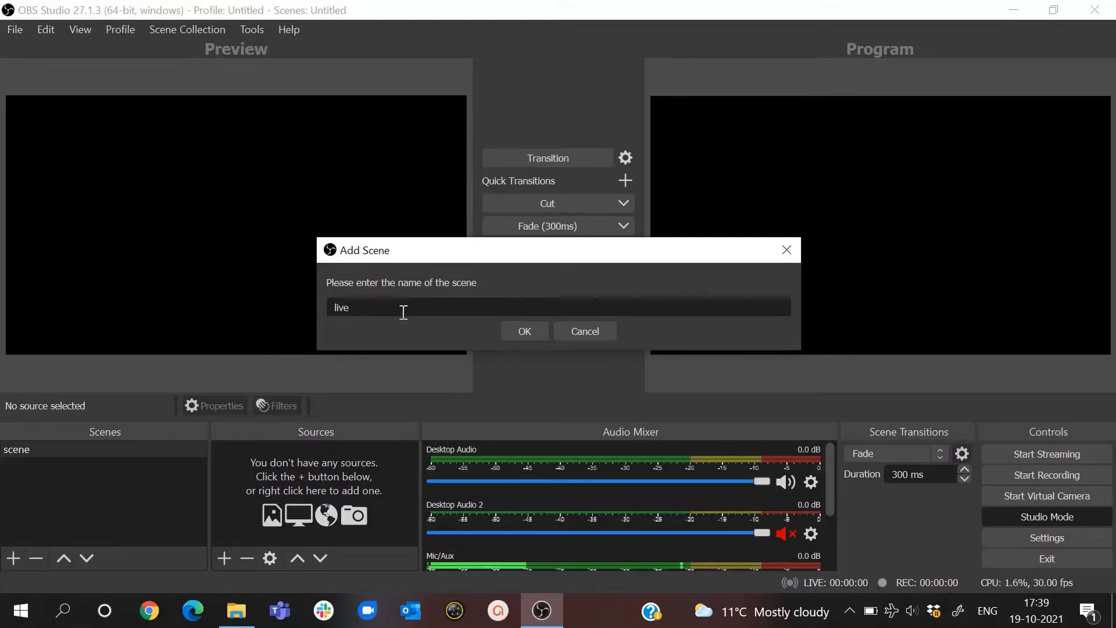
click(523, 332)
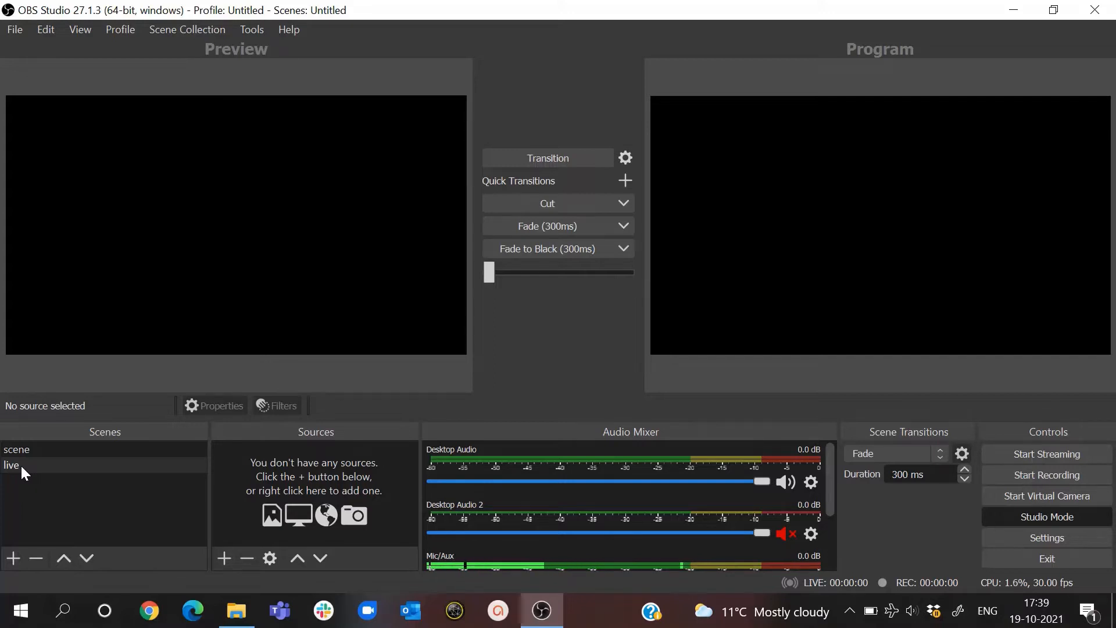
click(68, 561)
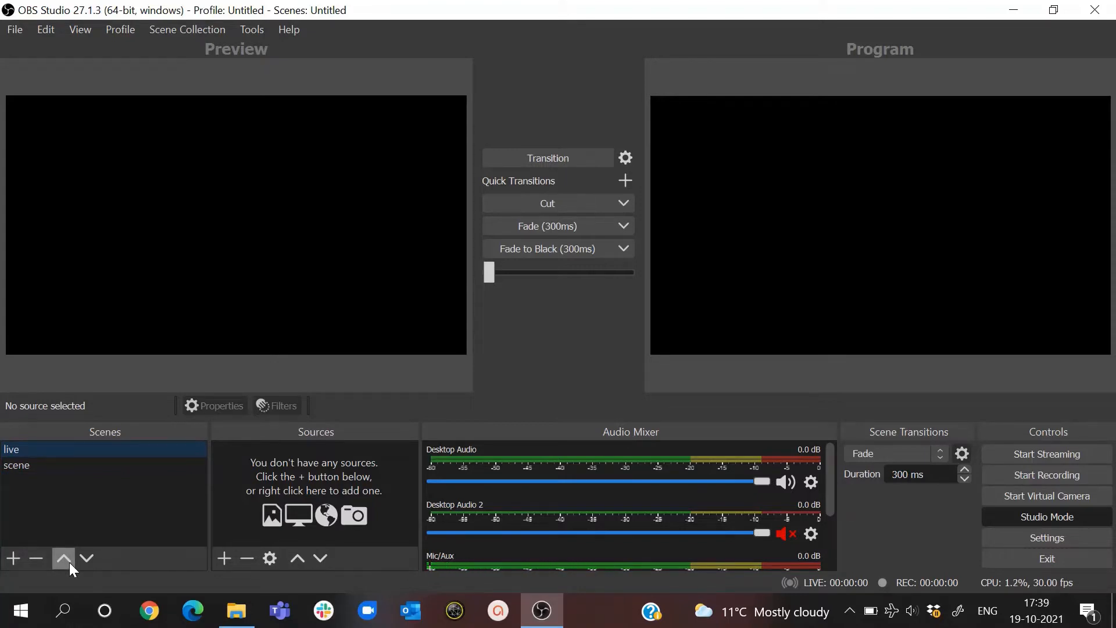
- Remove the scene named "scene" from the scene list
click(26, 464)
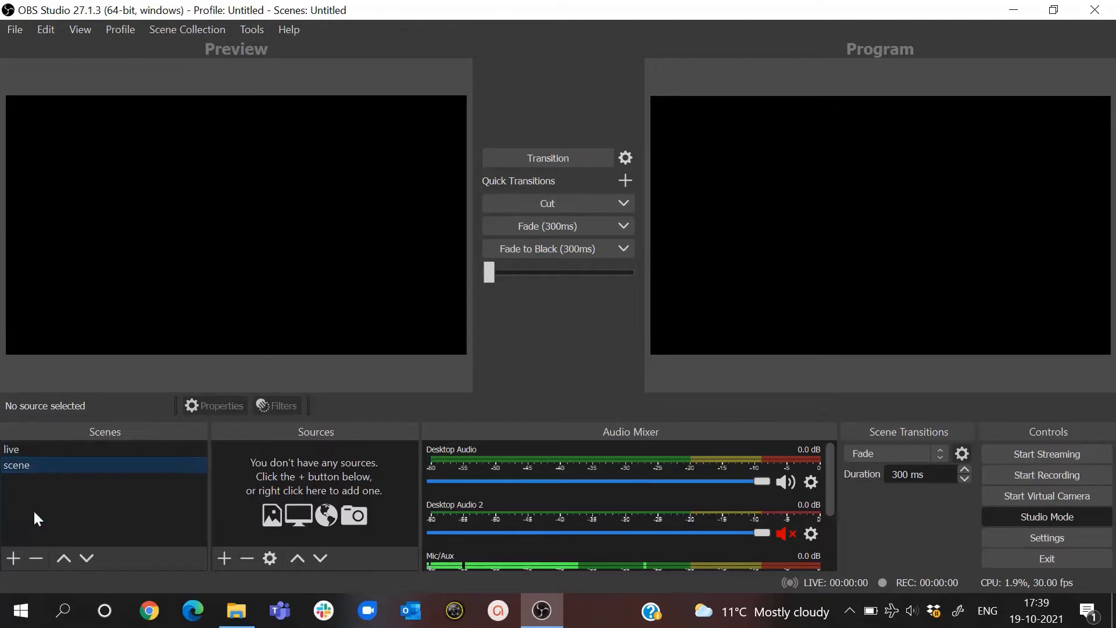
click(37, 562)
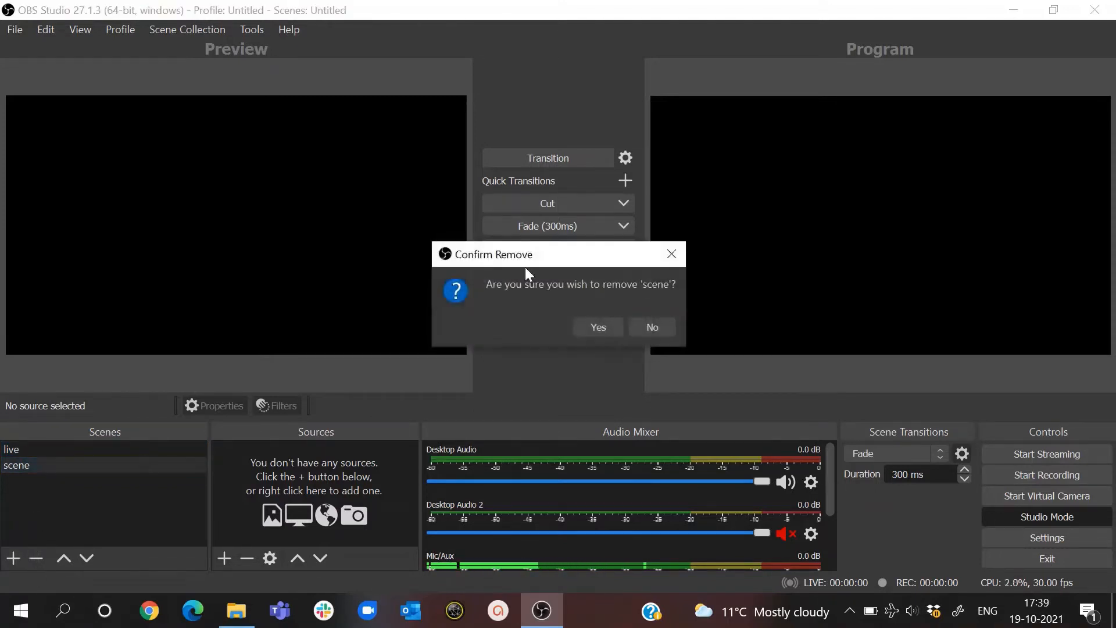
click(612, 325)
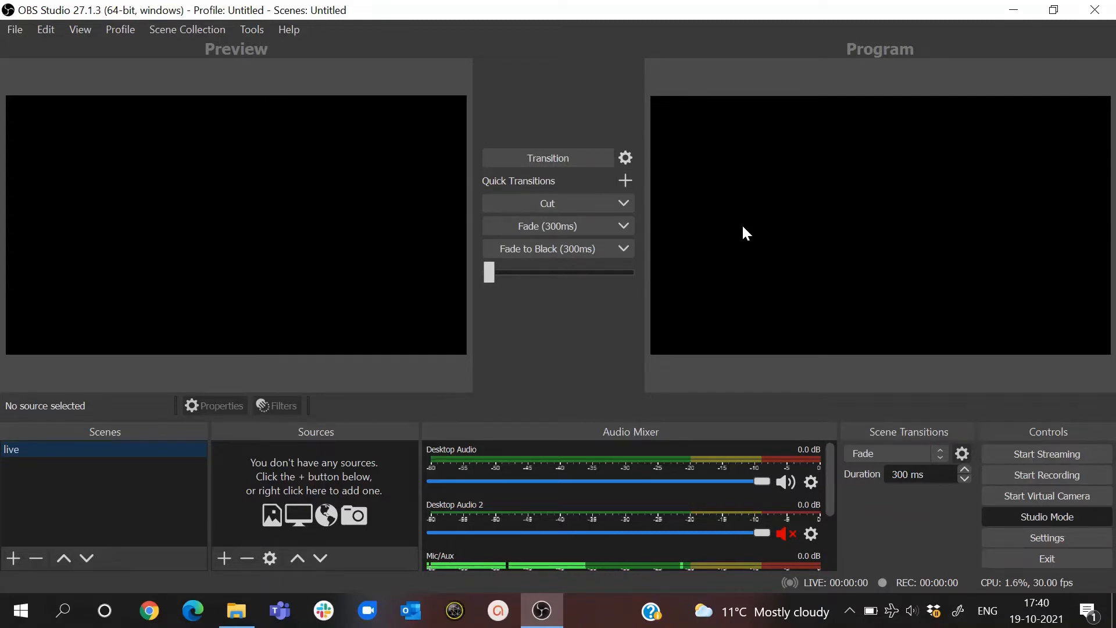
- Add a Video Capture Device source named "MyCam" to the live scene, accepting its default device properties
click(224, 566)
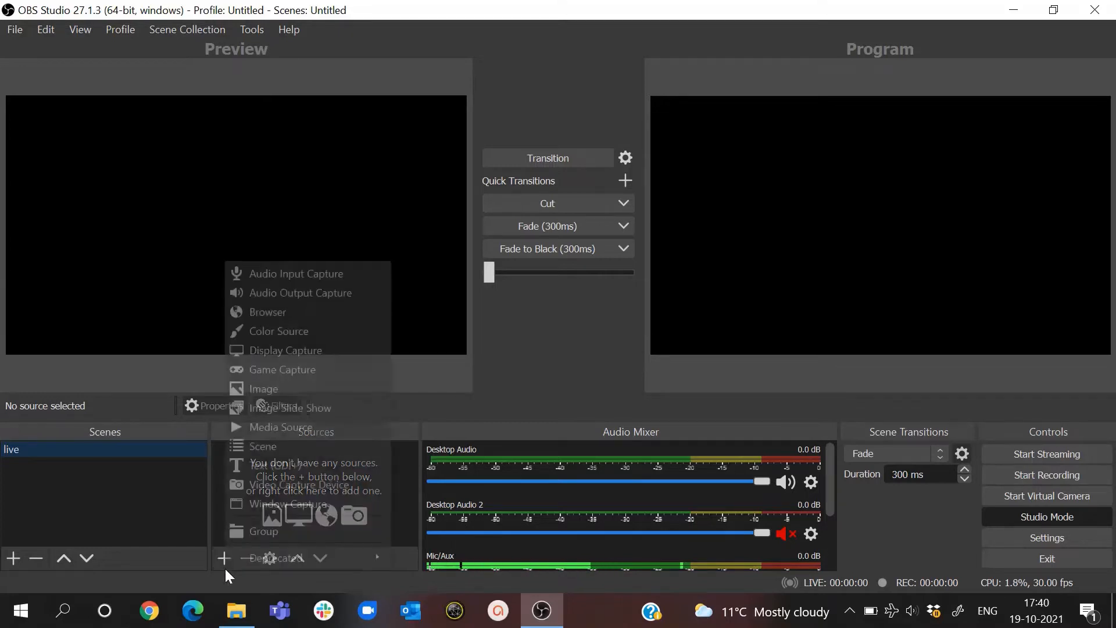
click(329, 486)
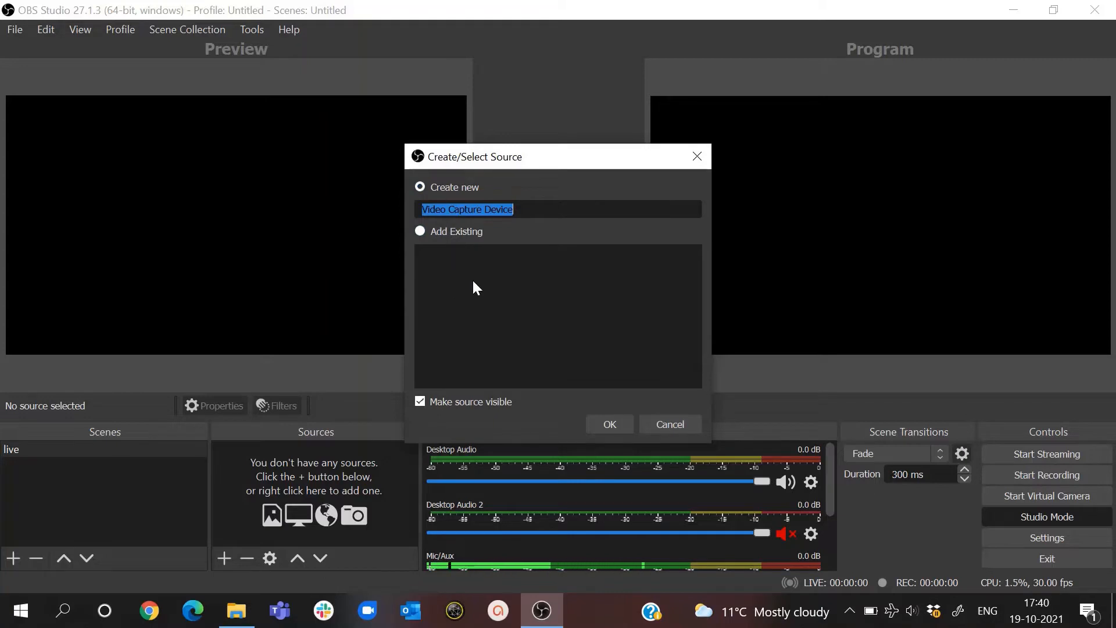
drag(523, 208, 420, 210)
text(My)
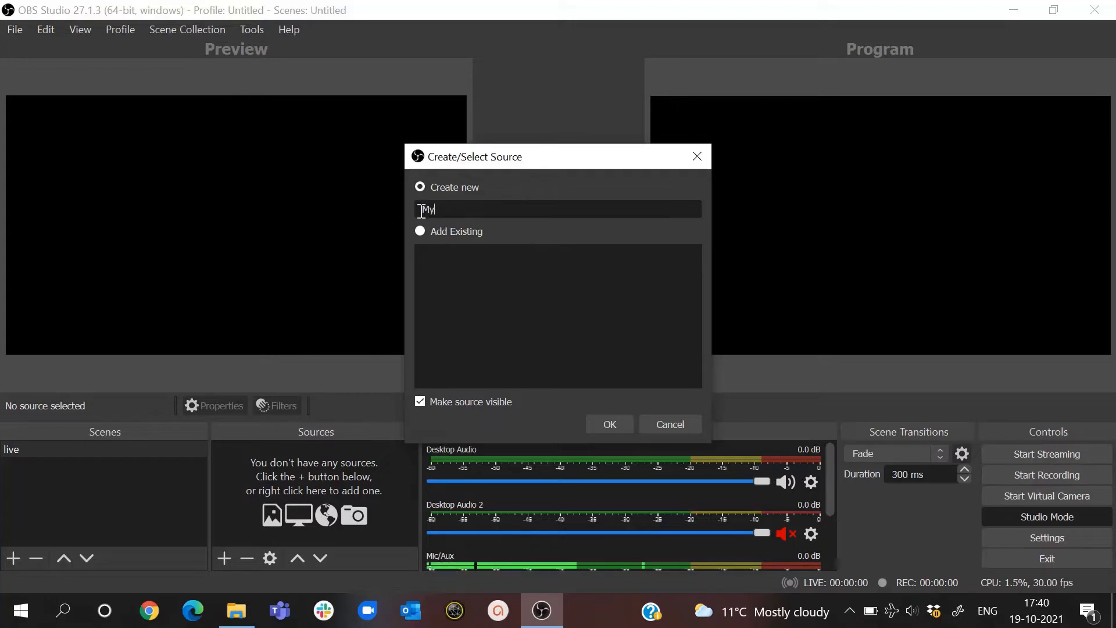
text(Cam)
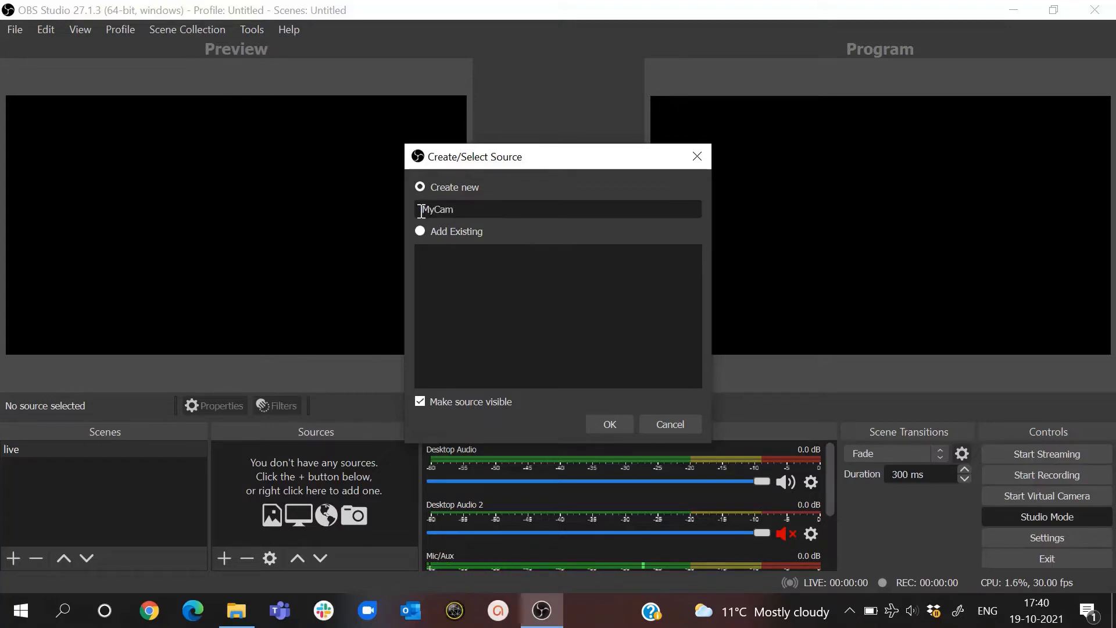
click(590, 428)
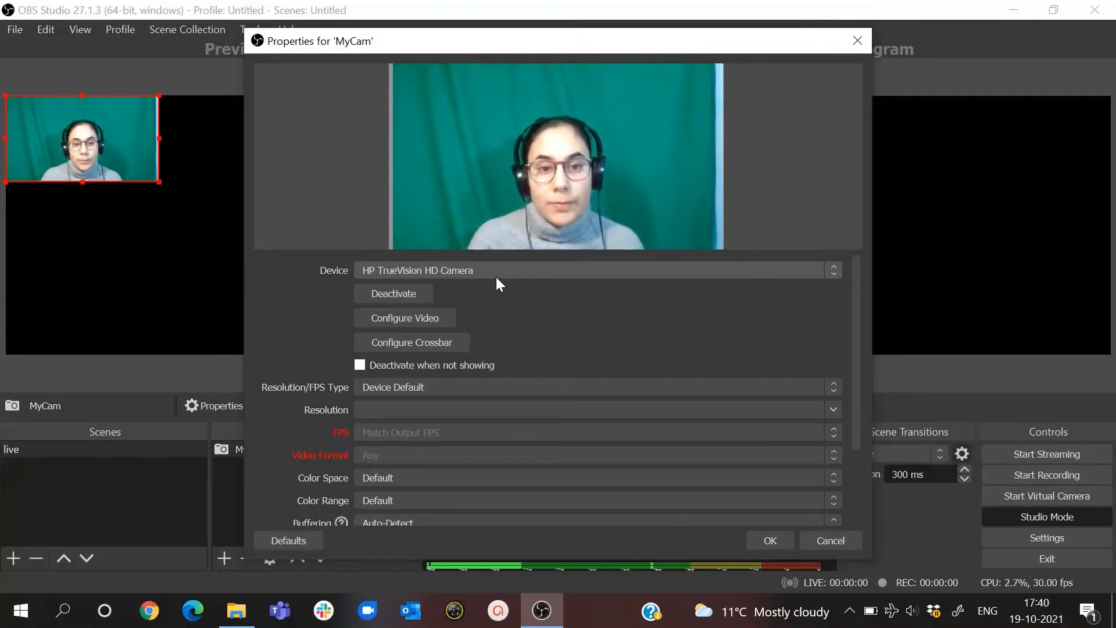
click(773, 542)
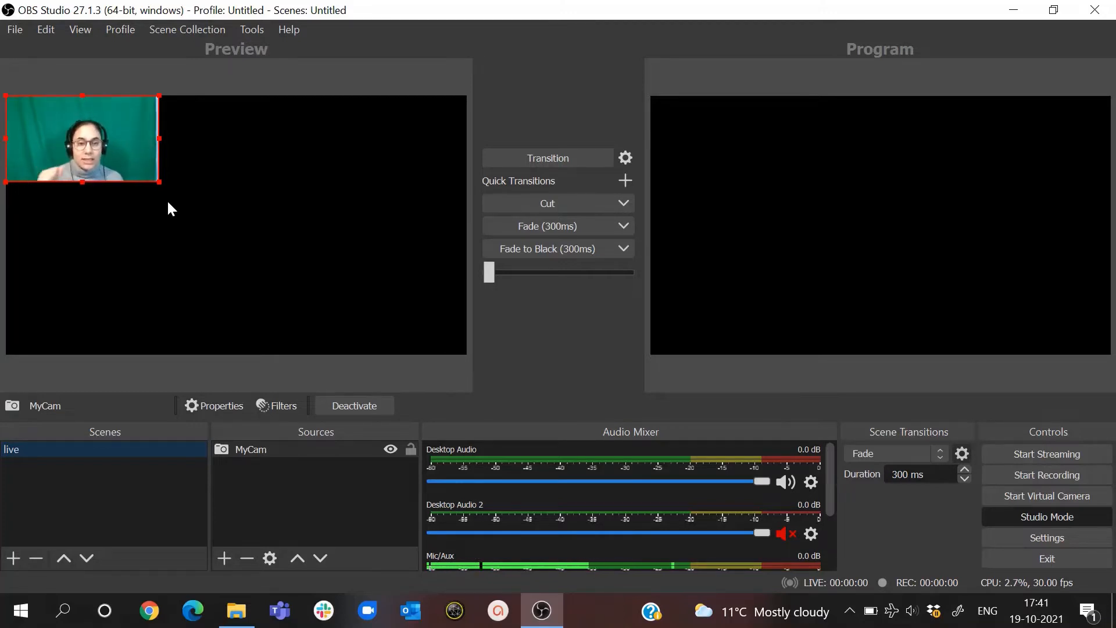
- Switch the MyCam source's resolution type to Custom and set its resolution to 1280x720
right_click(260, 452)
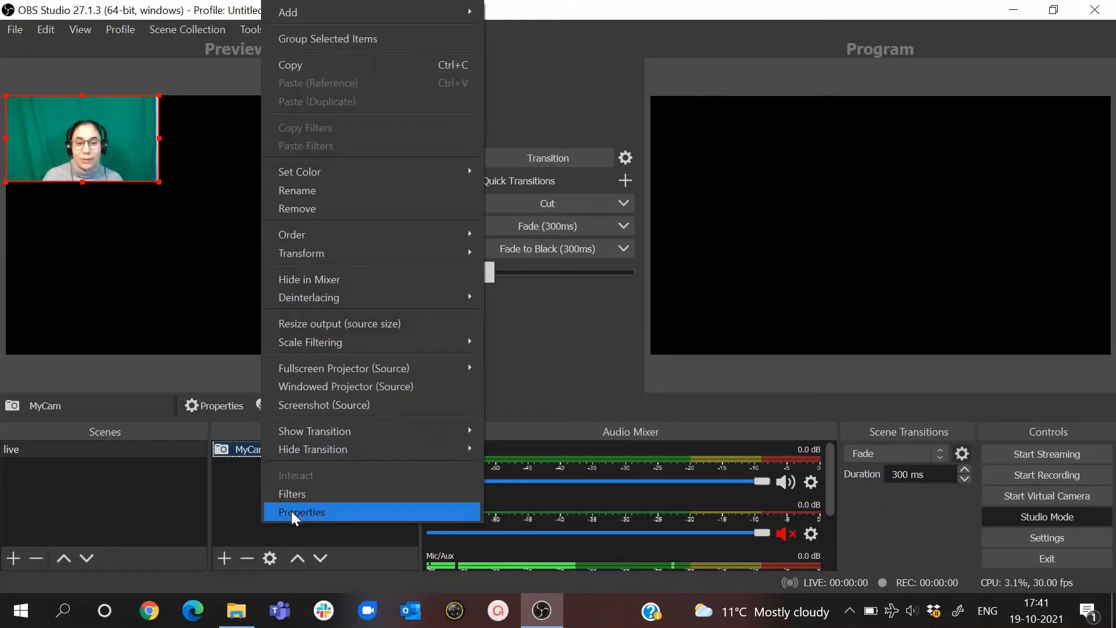
click(292, 513)
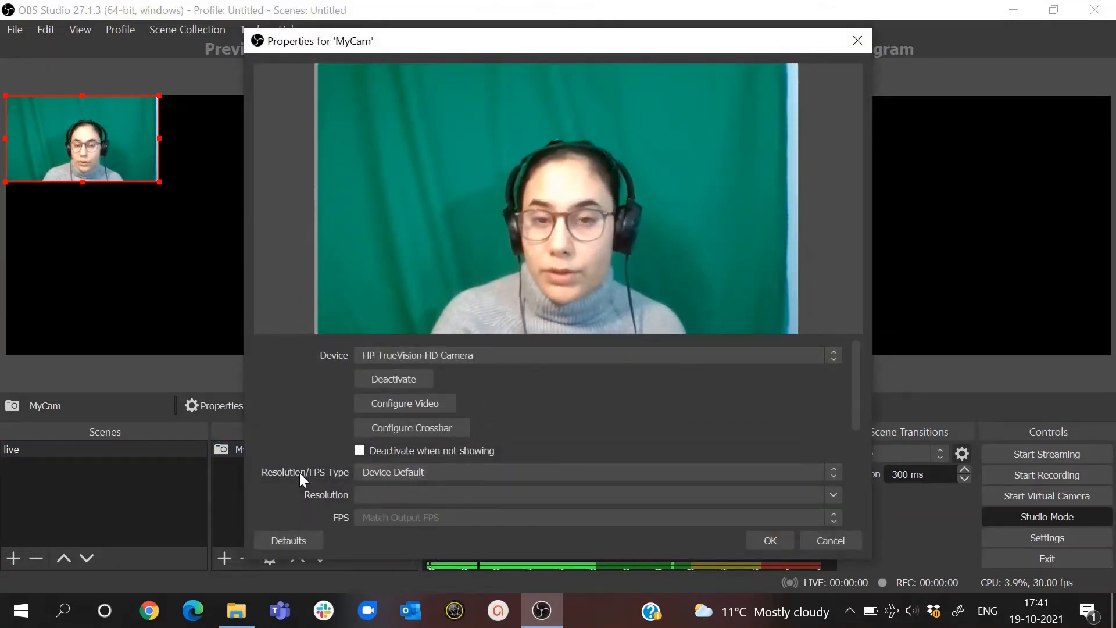
click(580, 472)
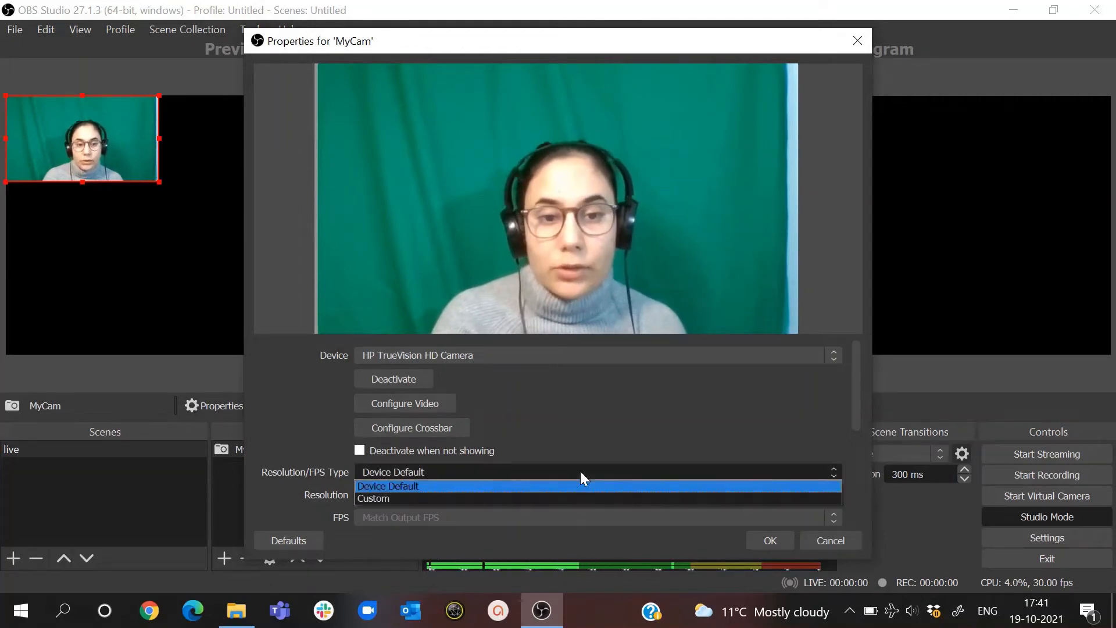
click(553, 506)
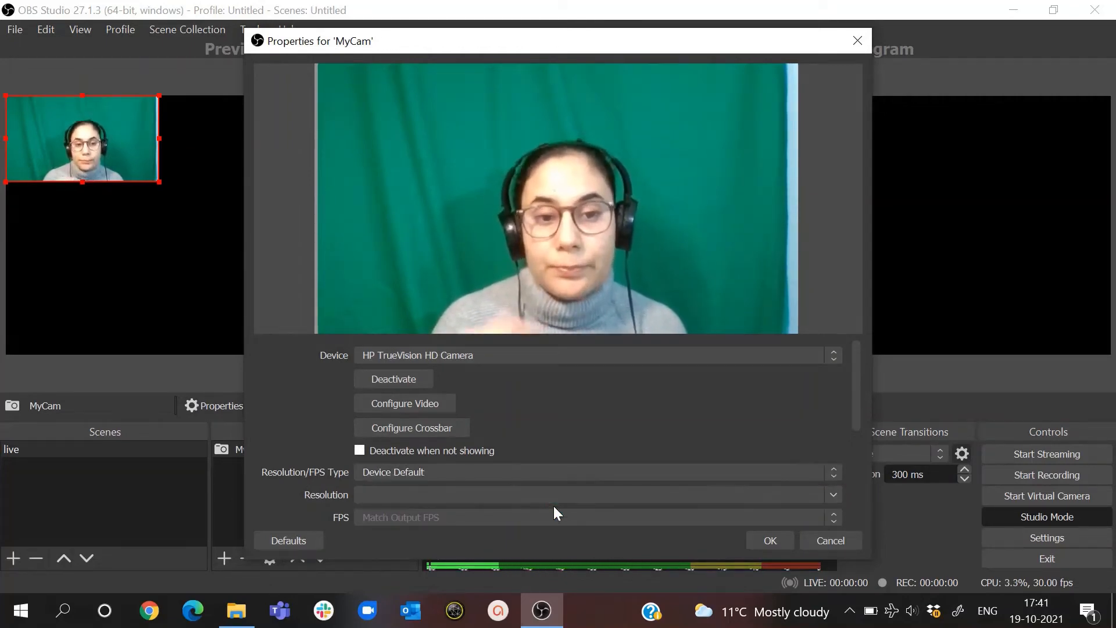
click(528, 471)
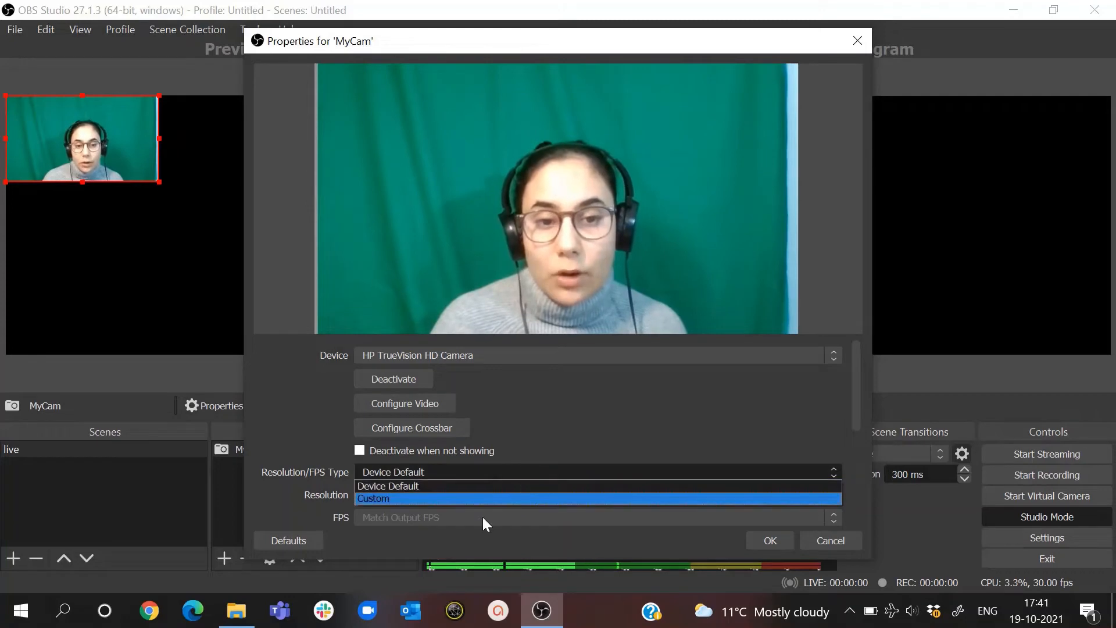
click(465, 498)
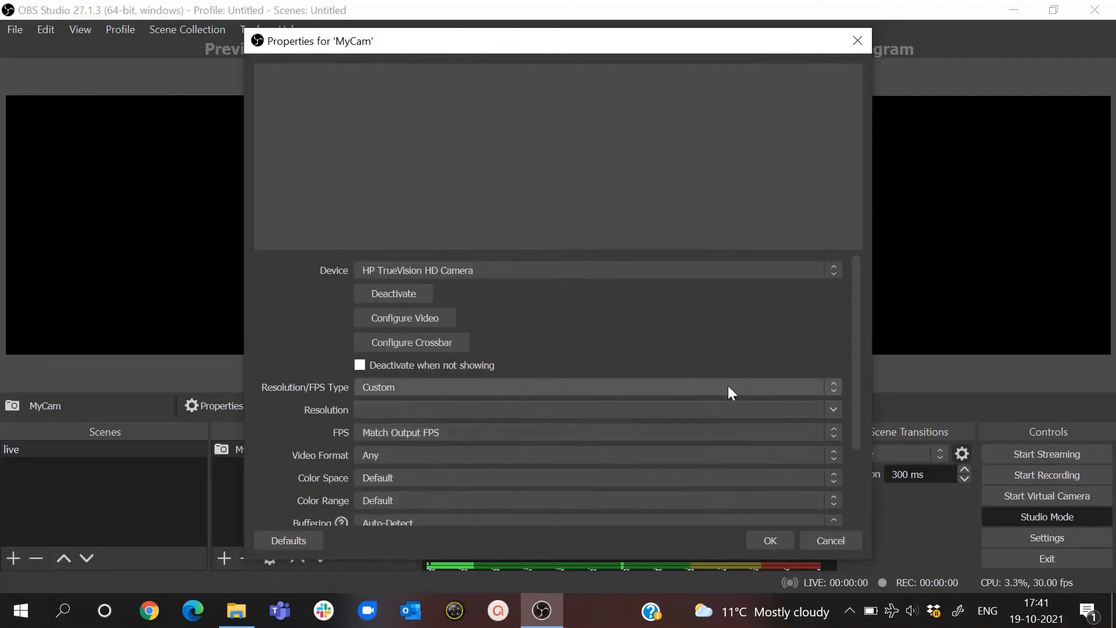
click(828, 405)
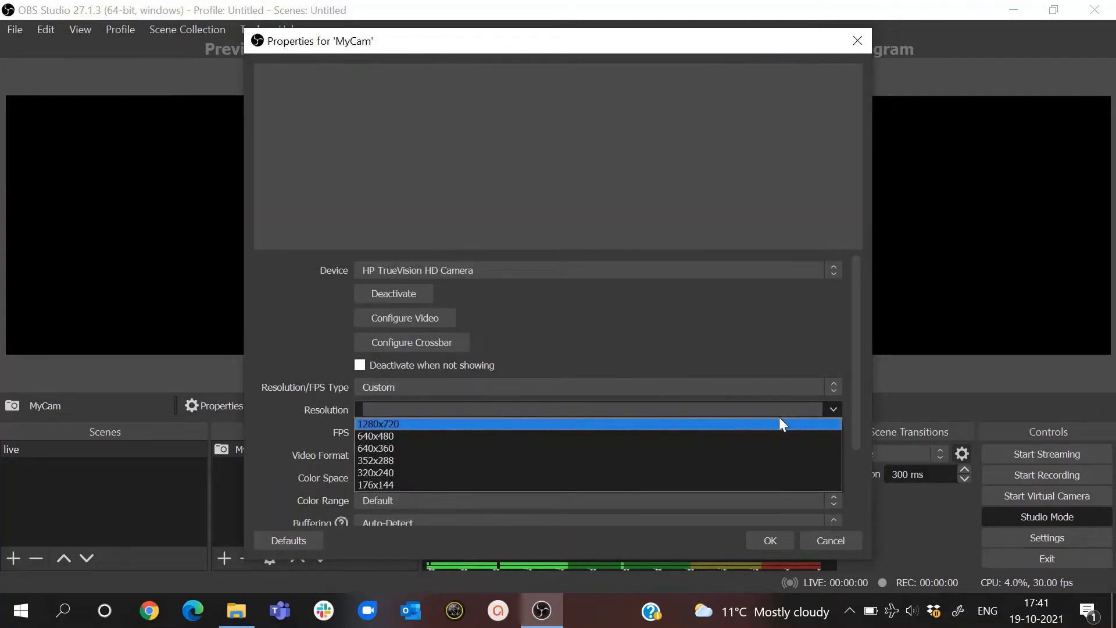
click(770, 423)
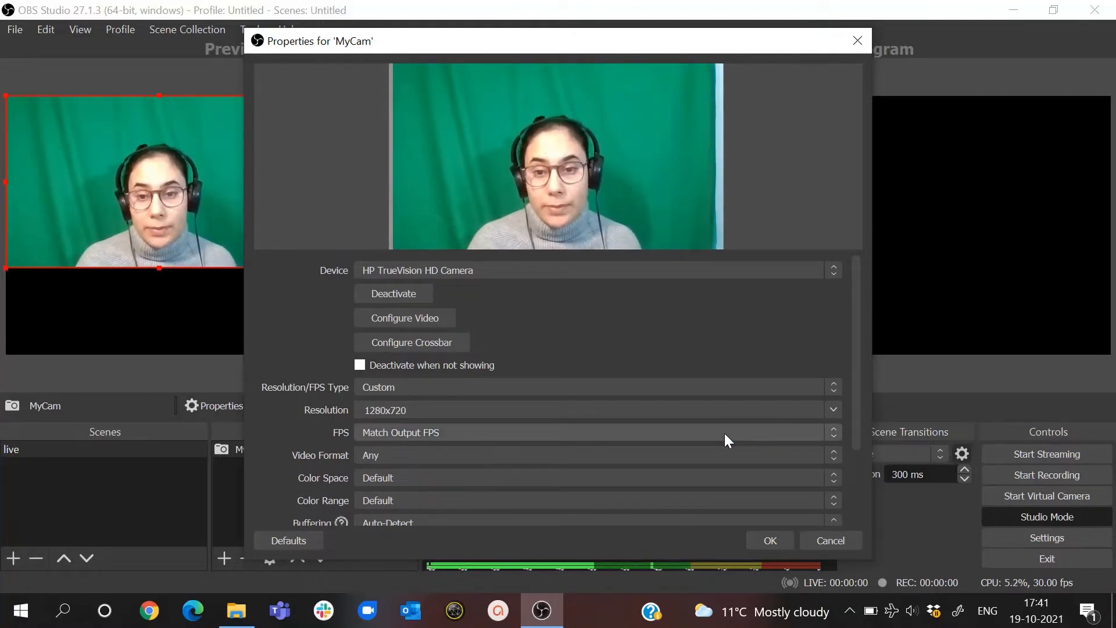
- Set the MyCam source's frame rate to 30 FPS and apply its properties
click(725, 434)
click(703, 473)
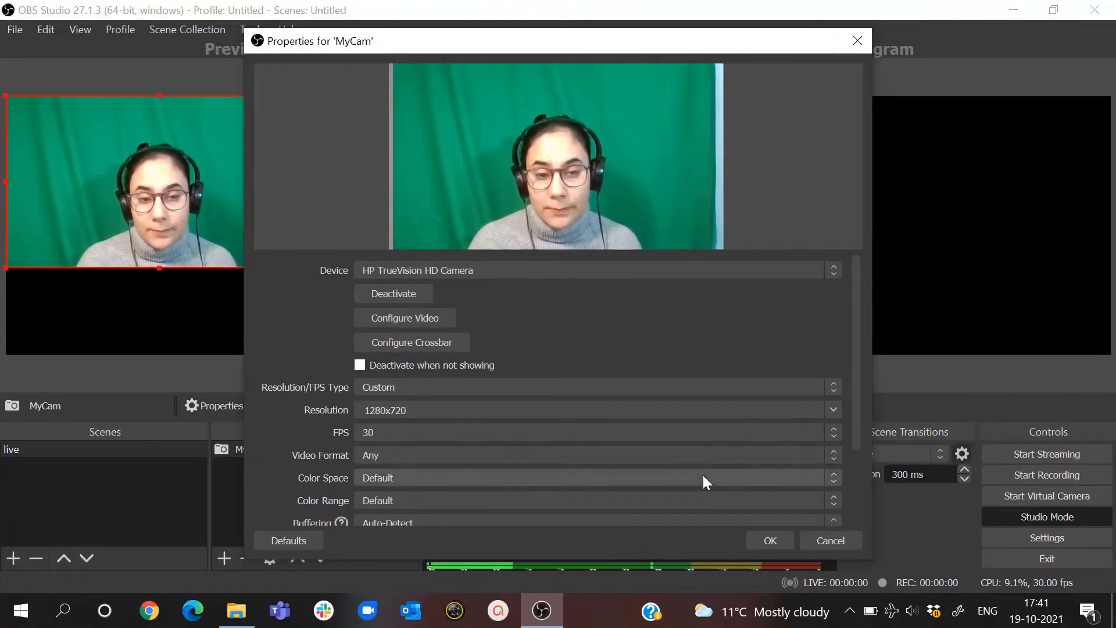
click(685, 438)
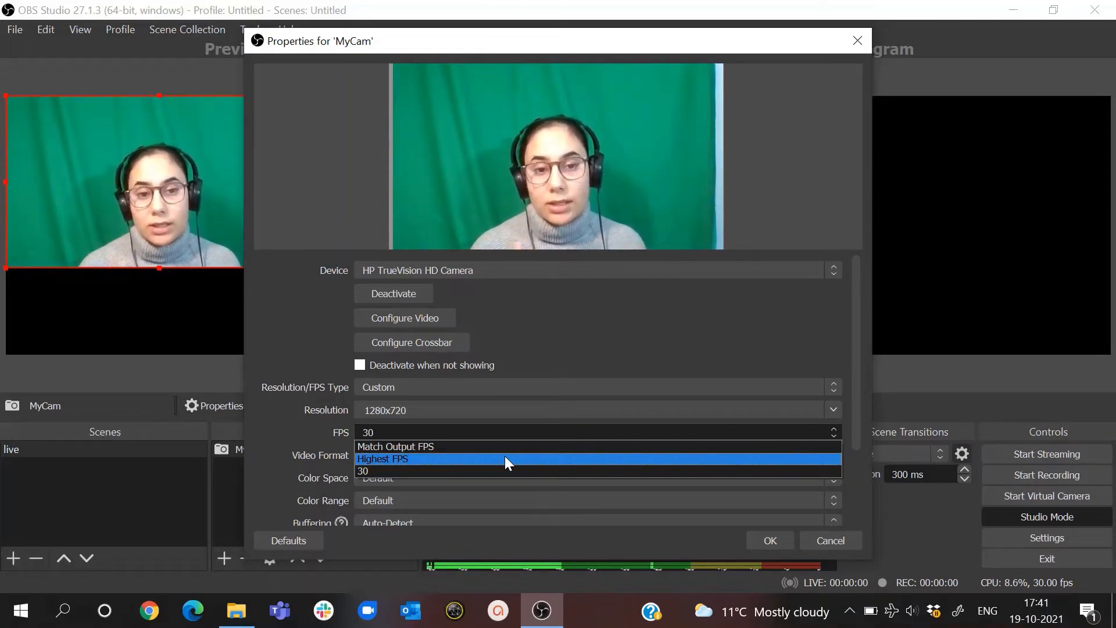
click(763, 535)
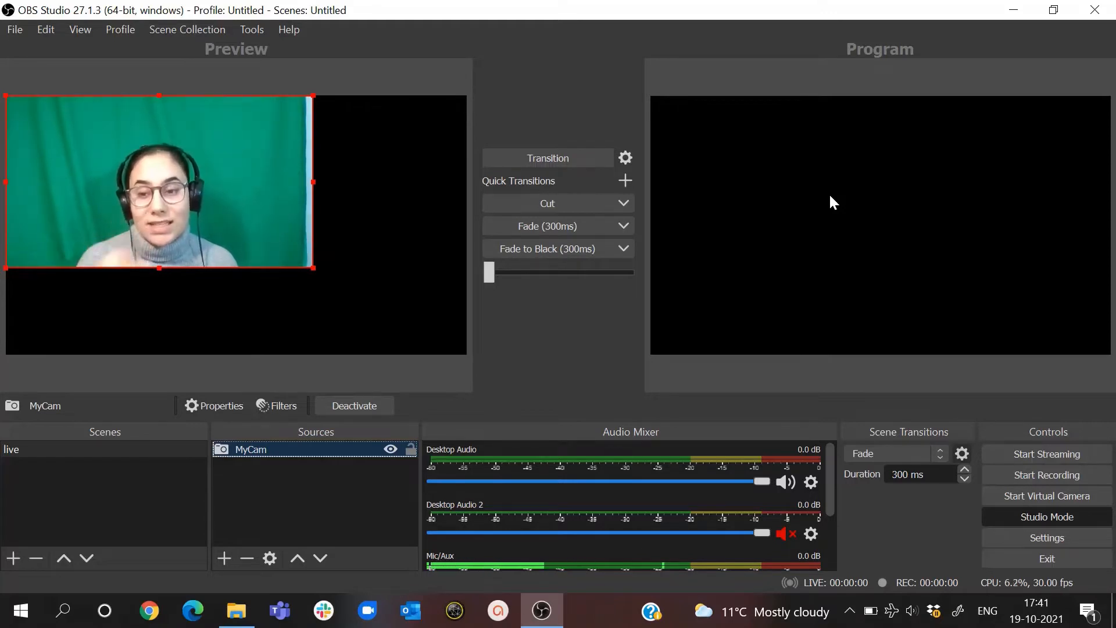
- Fade the live scene into the program output, trying Fade to Black before fading it back in
click(549, 232)
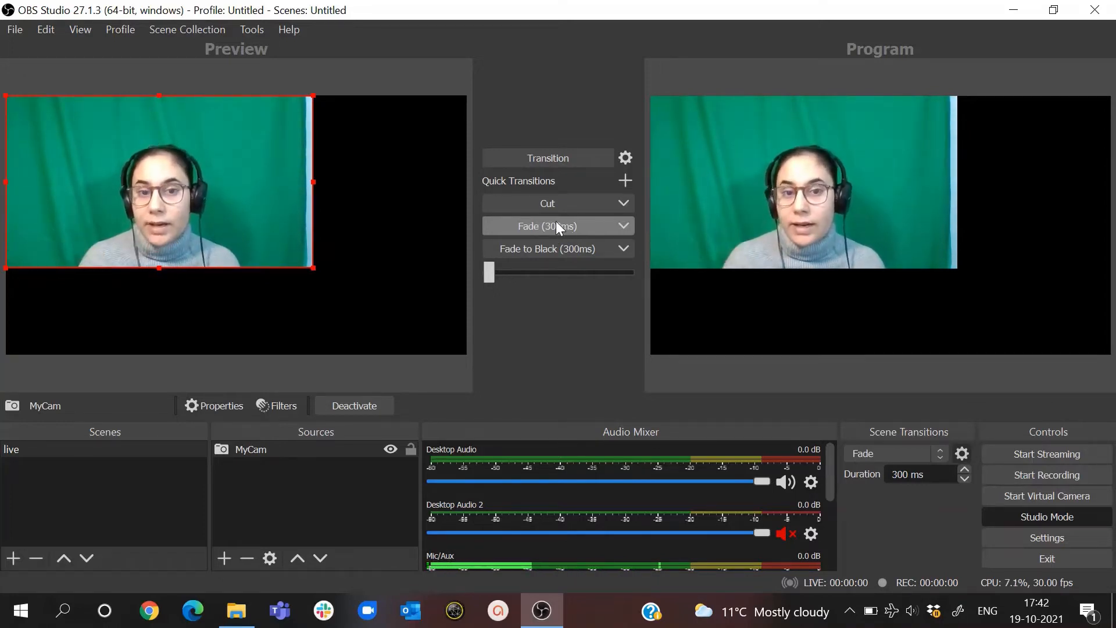
click(563, 247)
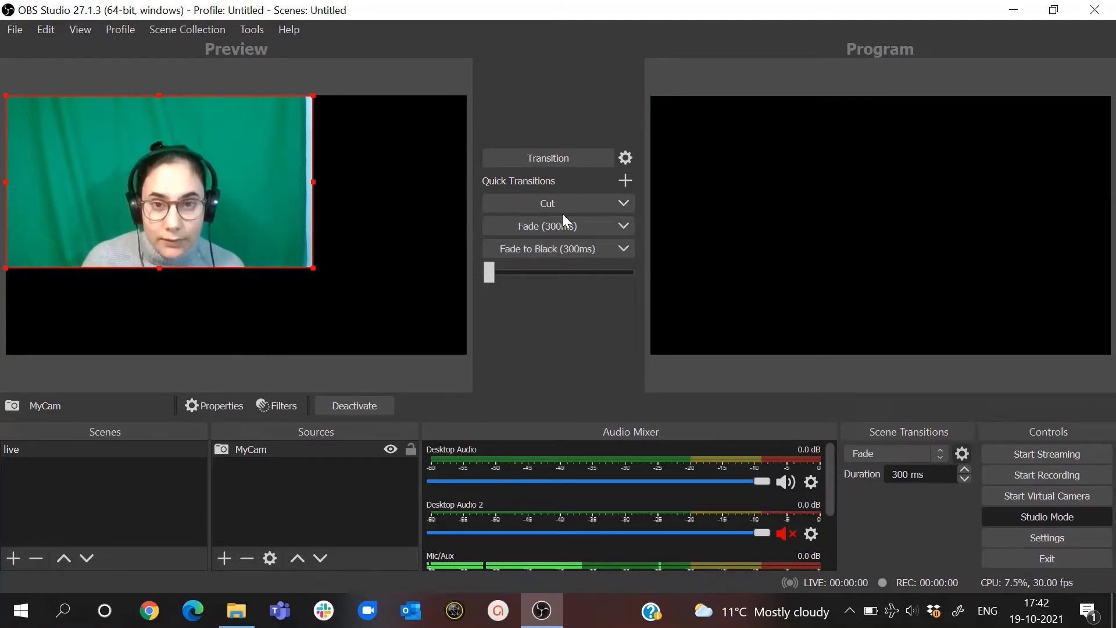
click(565, 220)
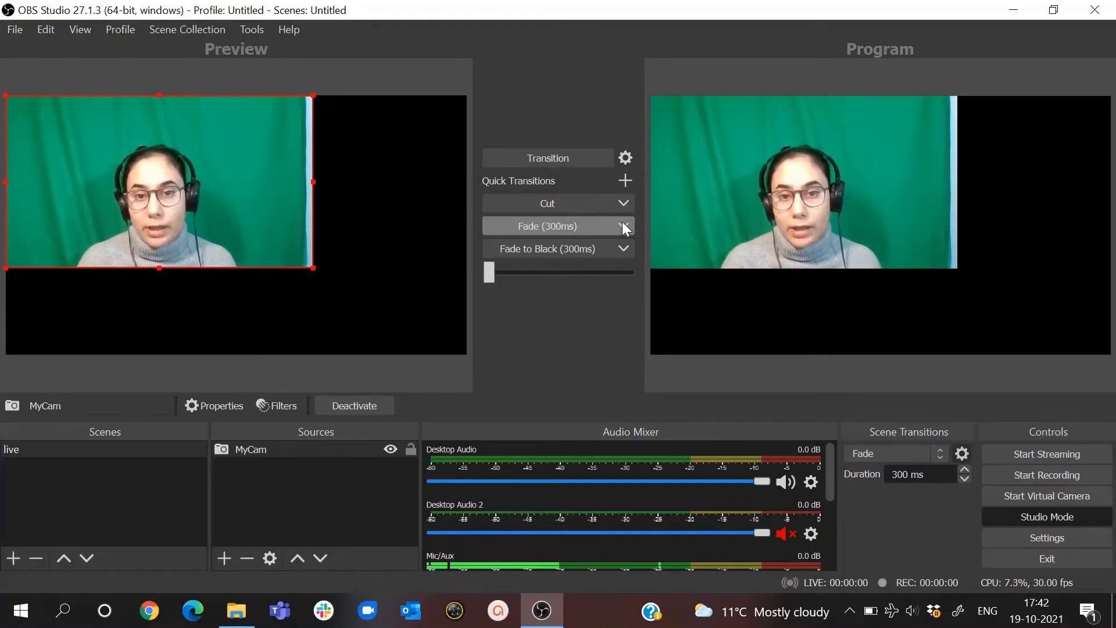
- Raise the Fade quick transition's duration to 350 ms and return it to 300 ms
click(623, 224)
click(585, 331)
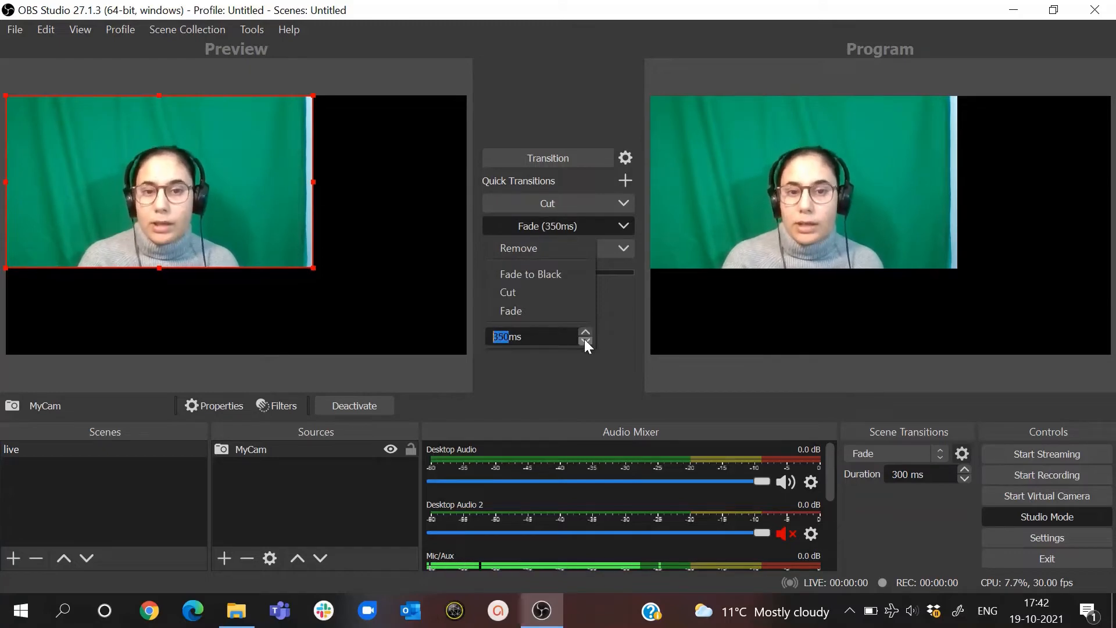
click(585, 341)
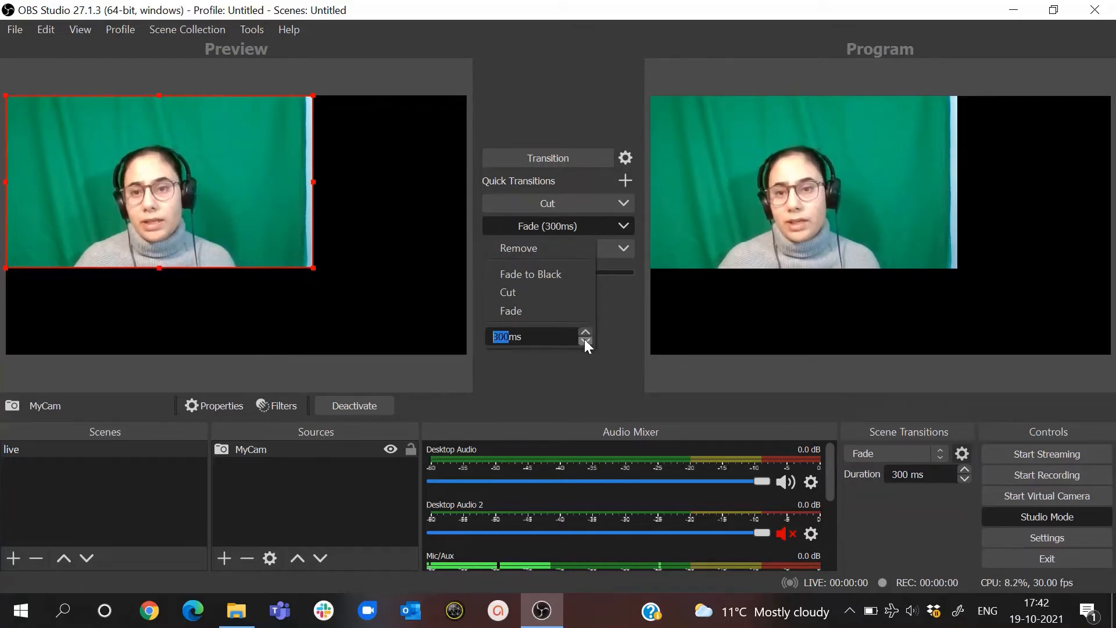
click(611, 321)
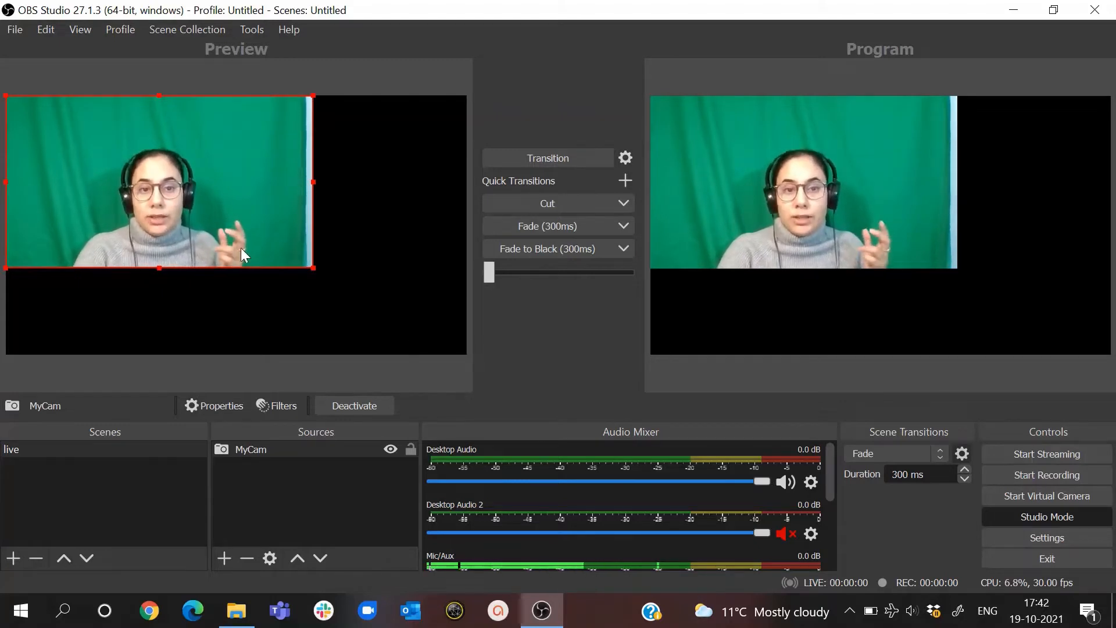
- Scale the MyCam image down slightly in the preview and crop its right, left and top edges closer around the presenter
mouse_move(312, 269)
mouse_down()
mouse_move(224, 227)
mouse_move(293, 257)
mouse_up()
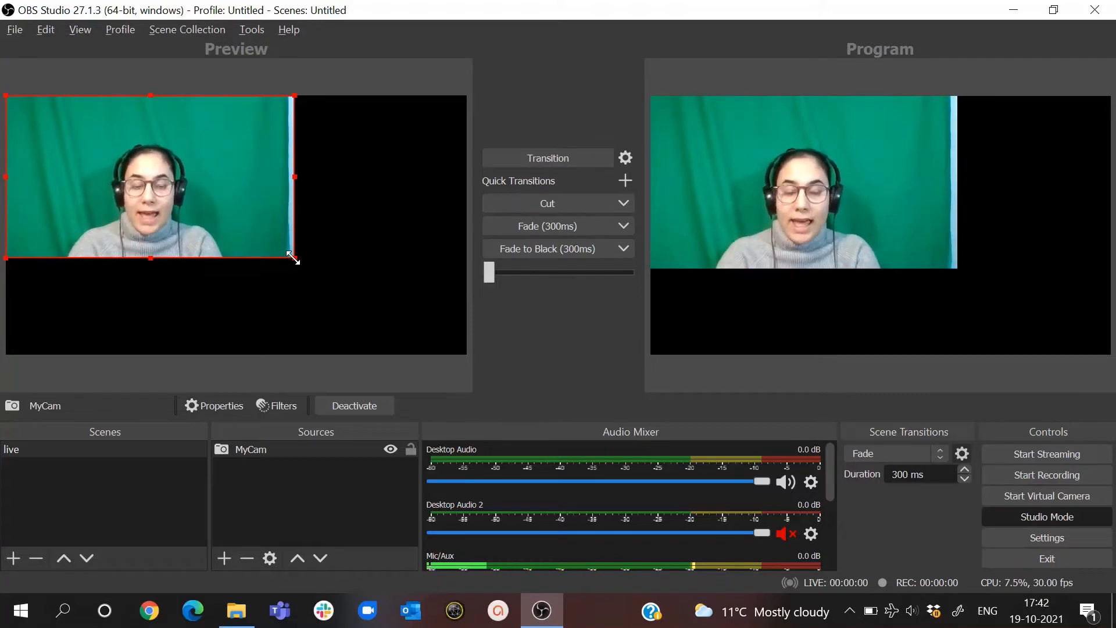
key(alt)
drag(298, 259, 227, 262)
drag(6, 176, 63, 183)
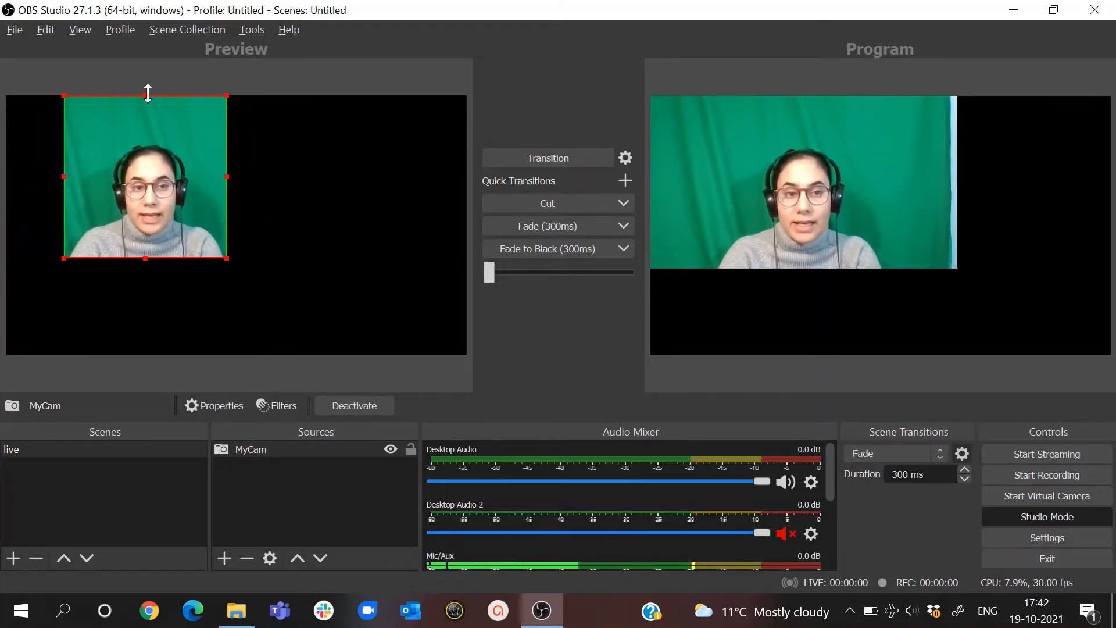
drag(147, 96, 150, 132)
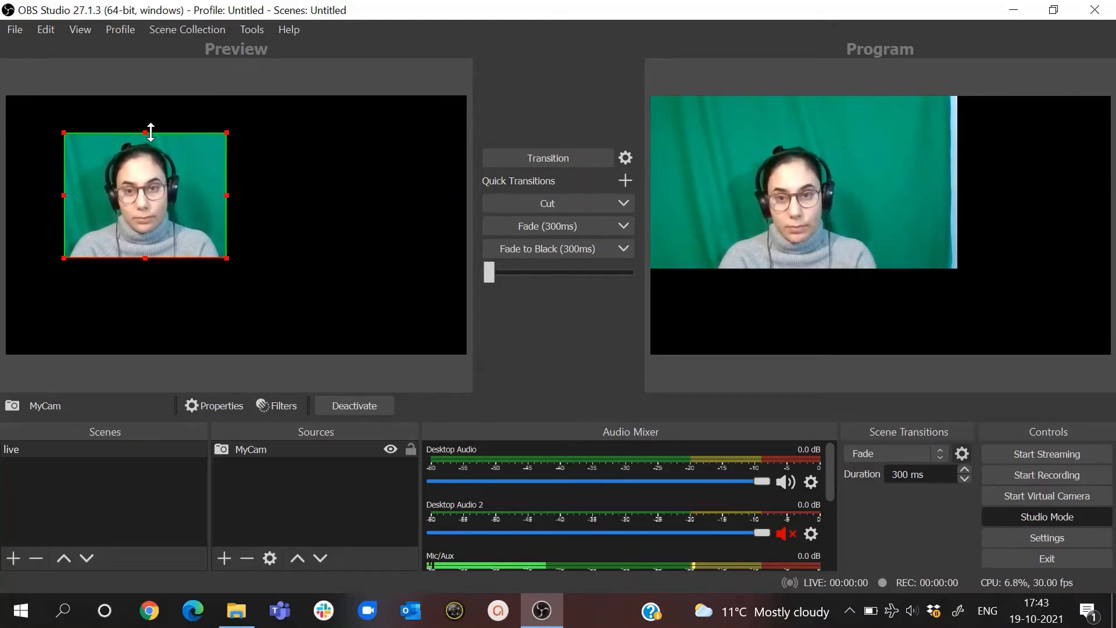
- Trim a sliver off the MyCam image's bottom edge and extend its cropped right edge slightly outward
key(alt)
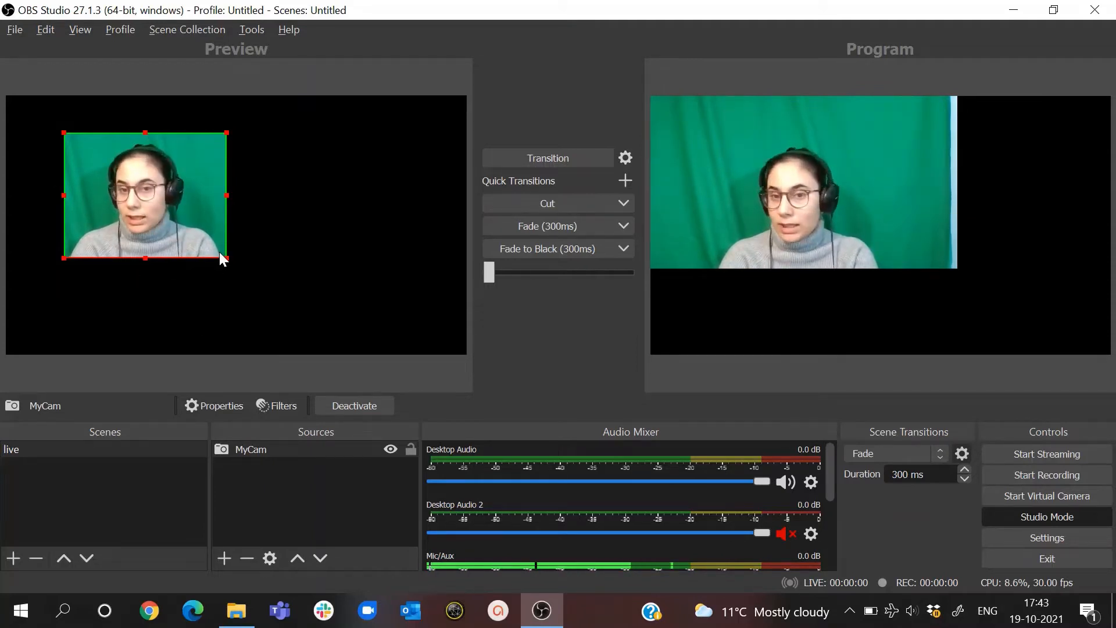
mouse_move(144, 257)
mouse_down()
mouse_move(145, 277)
mouse_move(145, 257)
mouse_up()
click(144, 258)
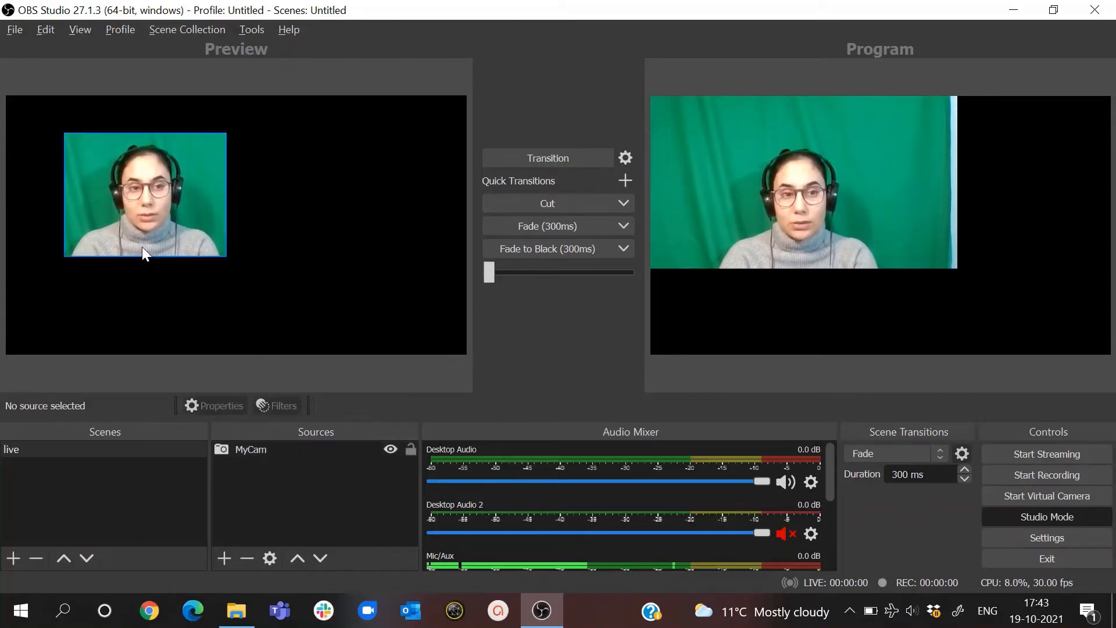
click(143, 247)
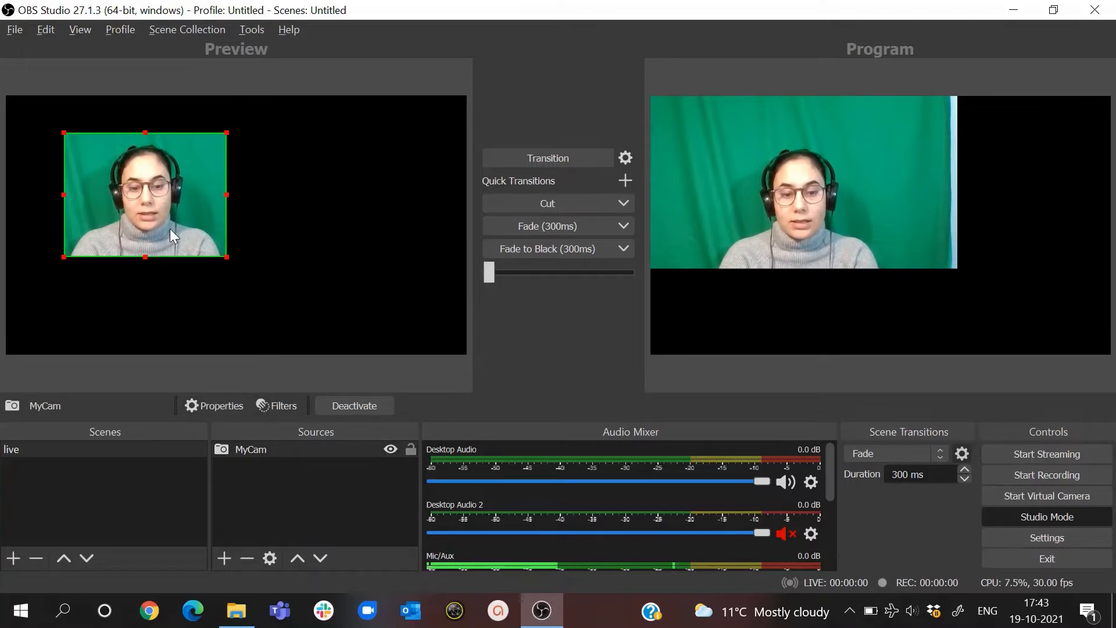
mouse_move(227, 194)
mouse_down()
mouse_move(327, 193)
mouse_move(232, 192)
mouse_up()
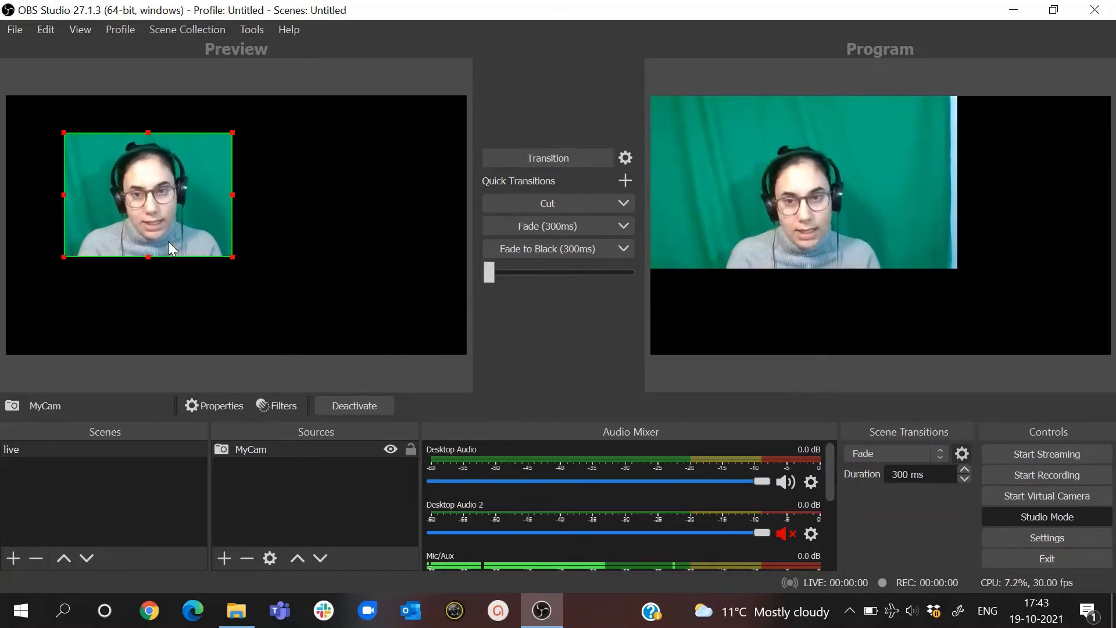
- Place the cropped MyCam image in the canvas's bottom-right corner and fade the updated scene into the program output
drag(148, 211, 379, 307)
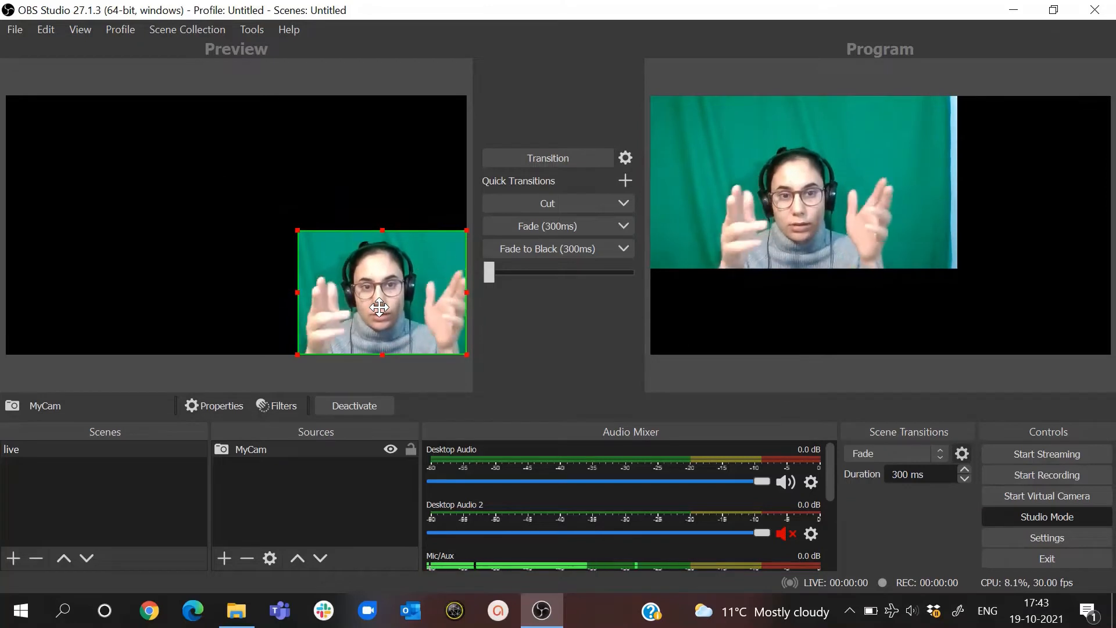
click(520, 220)
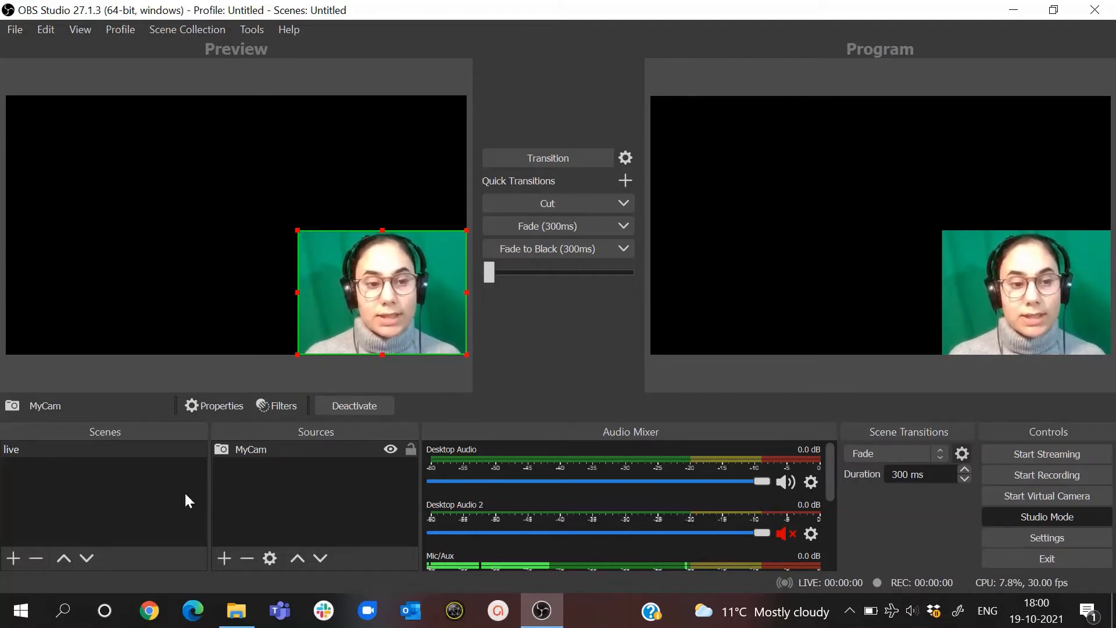
- Add a new scene named "cinema"
click(12, 559)
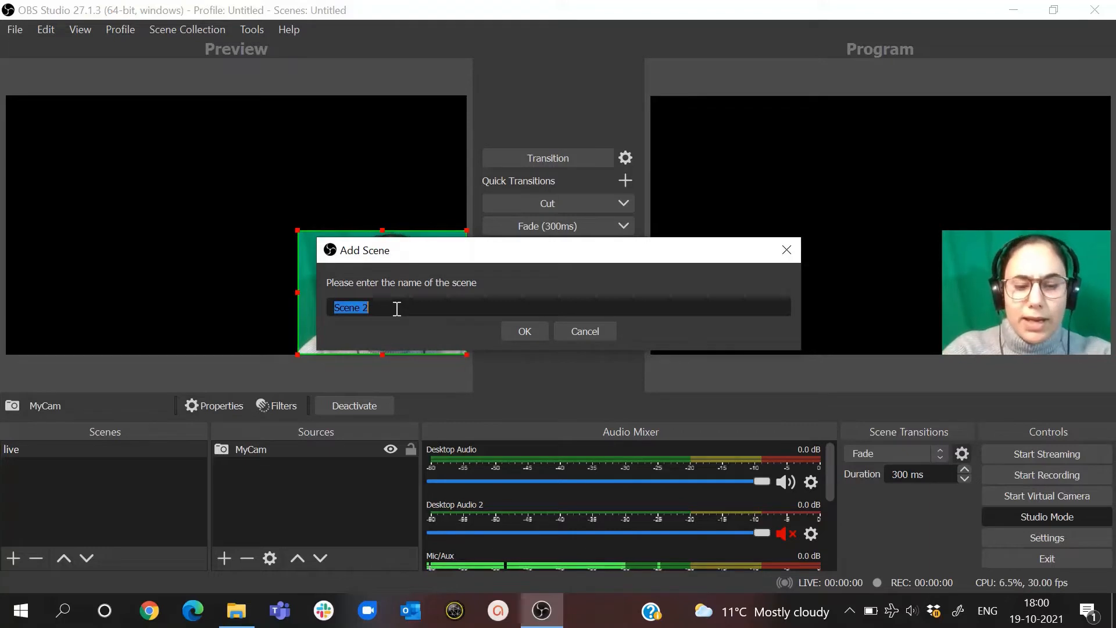
text(dinema)
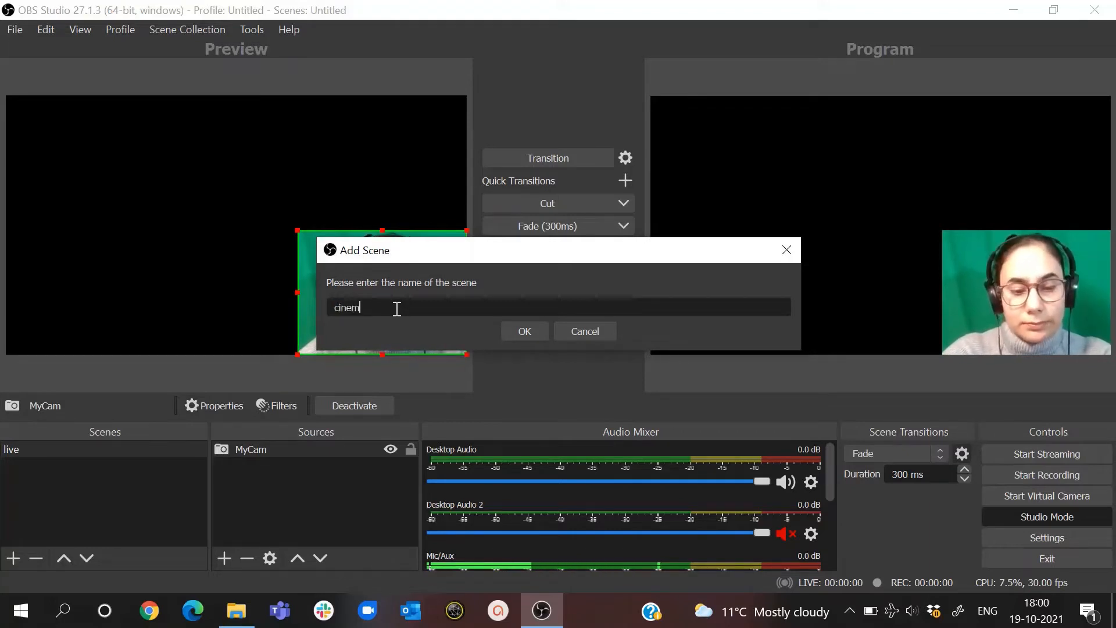
key(Return)
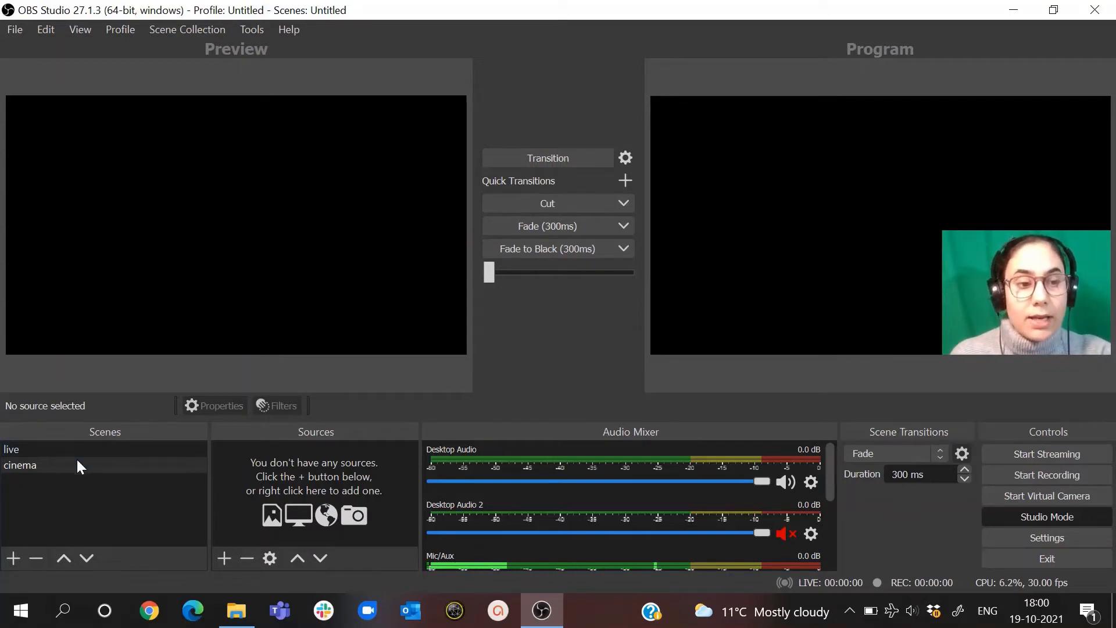
- Add the existing MyCam video capture device as a visible source in the cinema scene
click(60, 465)
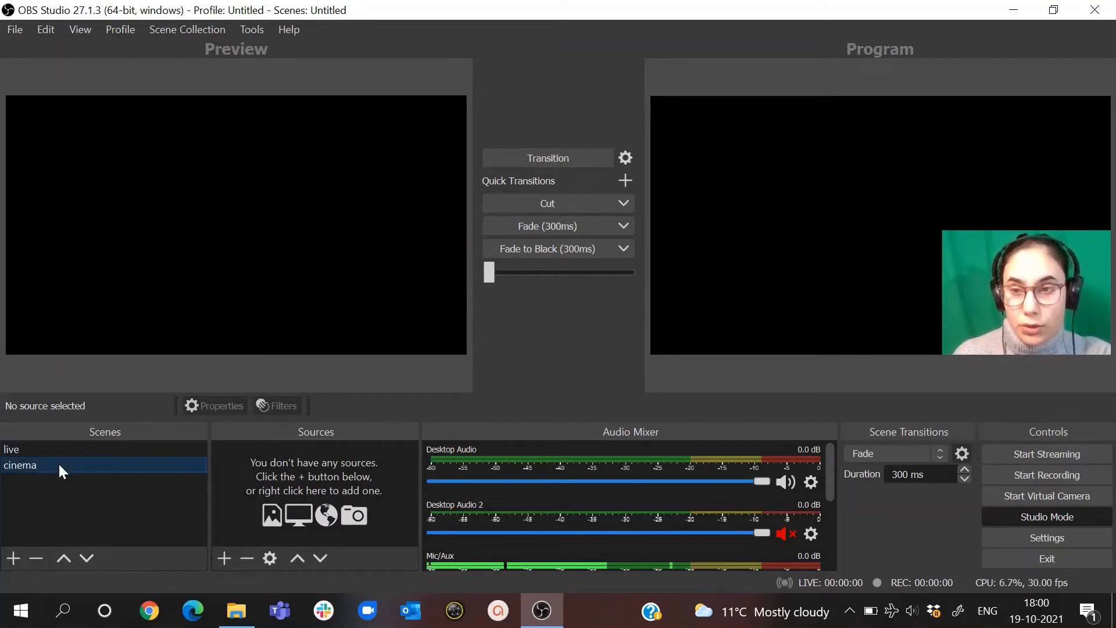
click(224, 558)
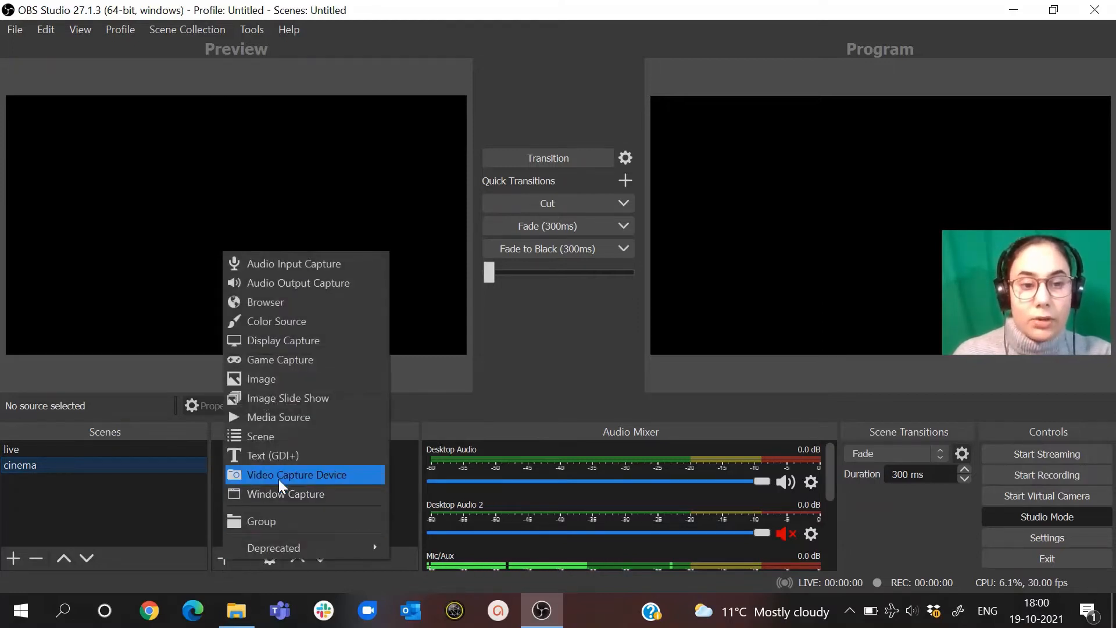
click(318, 473)
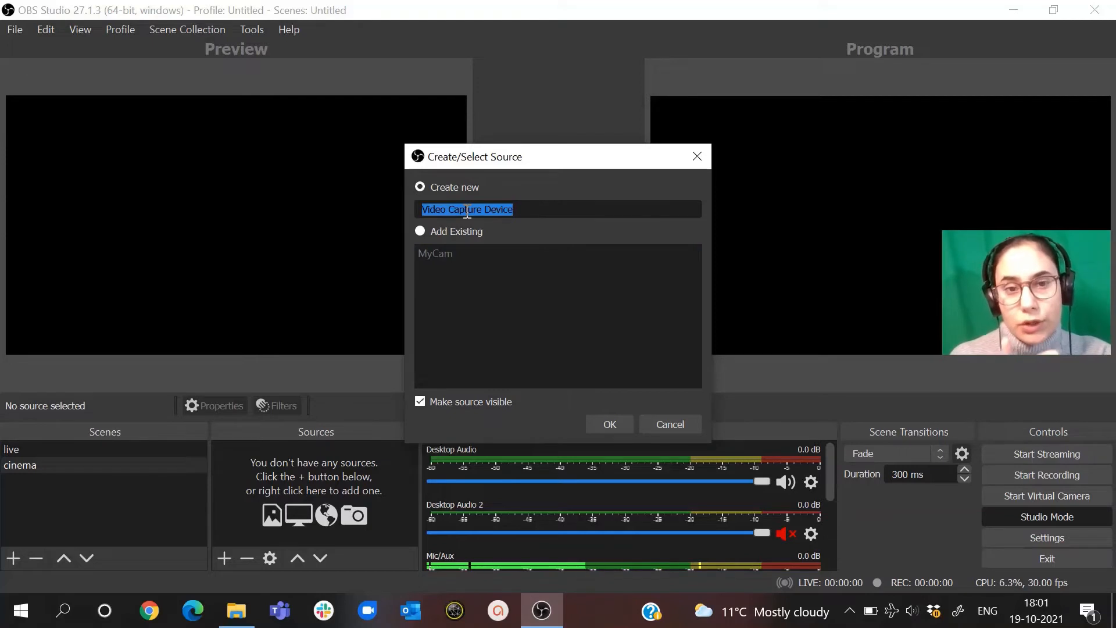
click(419, 234)
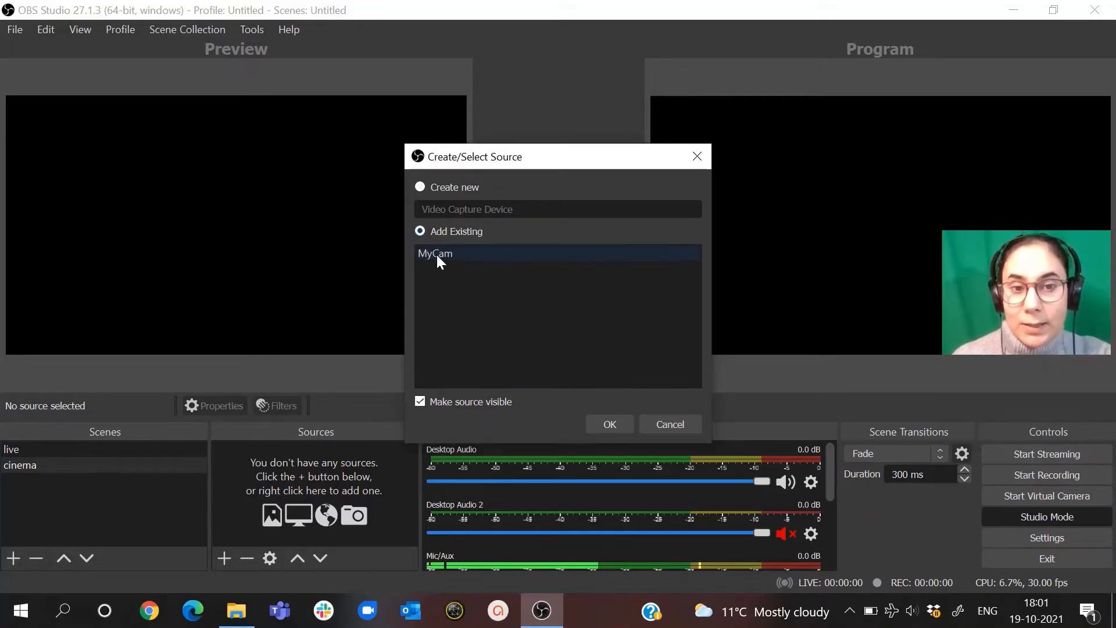
click(436, 253)
click(607, 423)
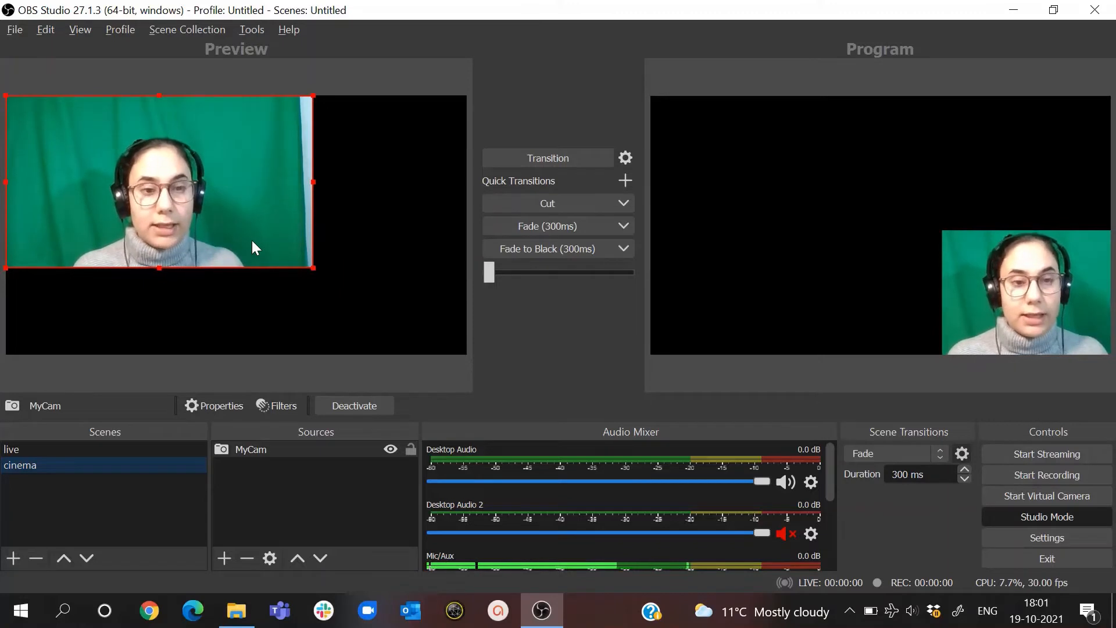
- Crop the right, left and top edges of the MyCam image closer around the person in the cinema scene
drag(312, 268, 262, 269)
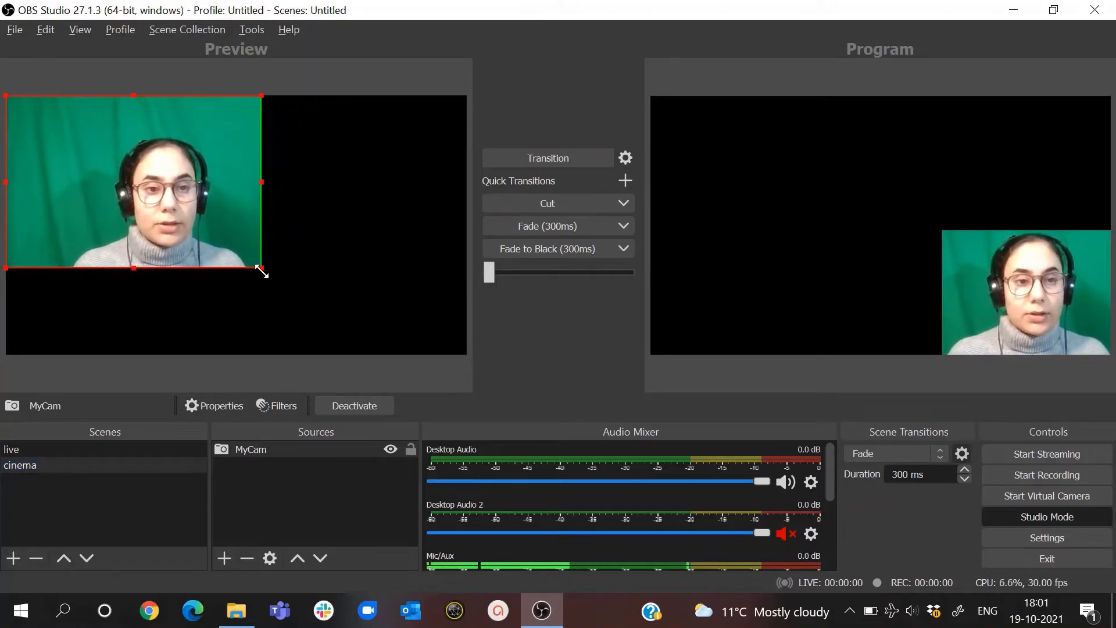
drag(6, 181, 51, 180)
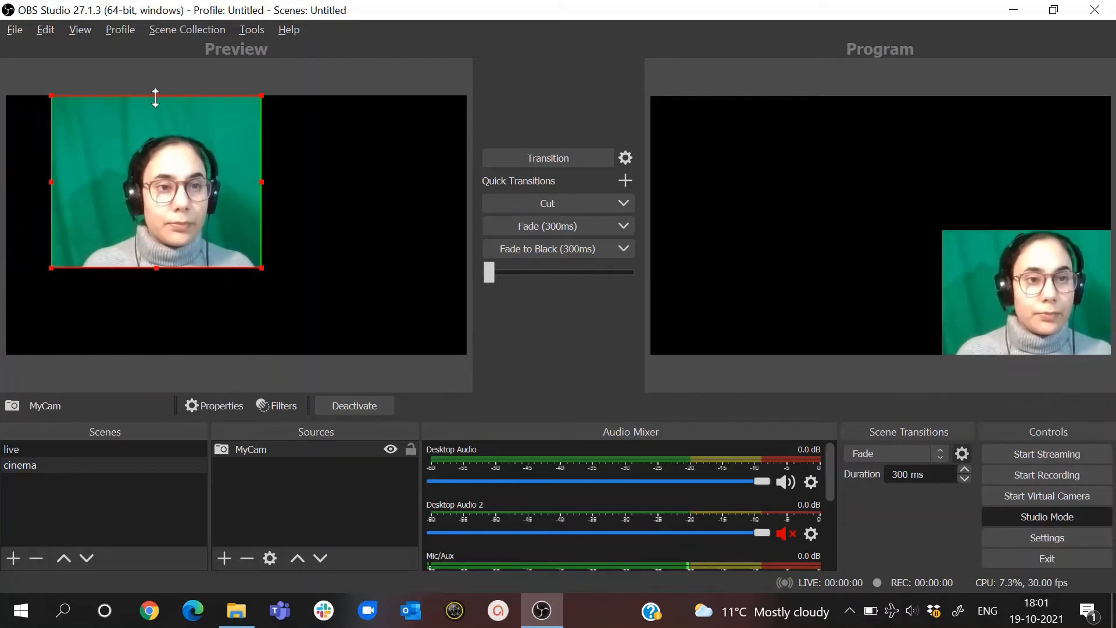
drag(155, 97, 156, 123)
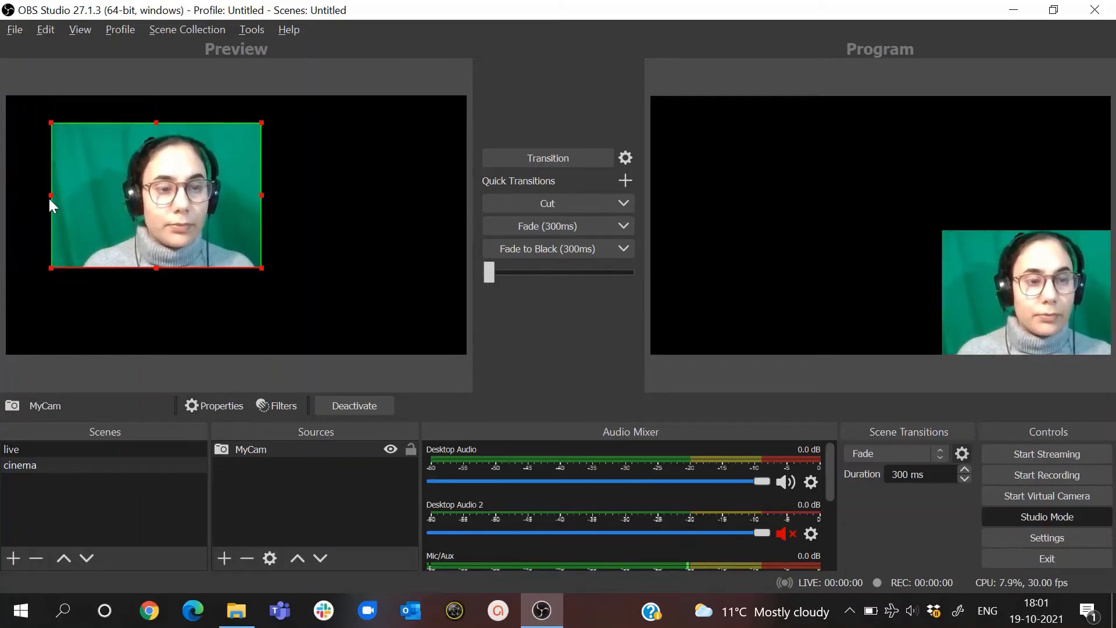
drag(50, 199, 71, 197)
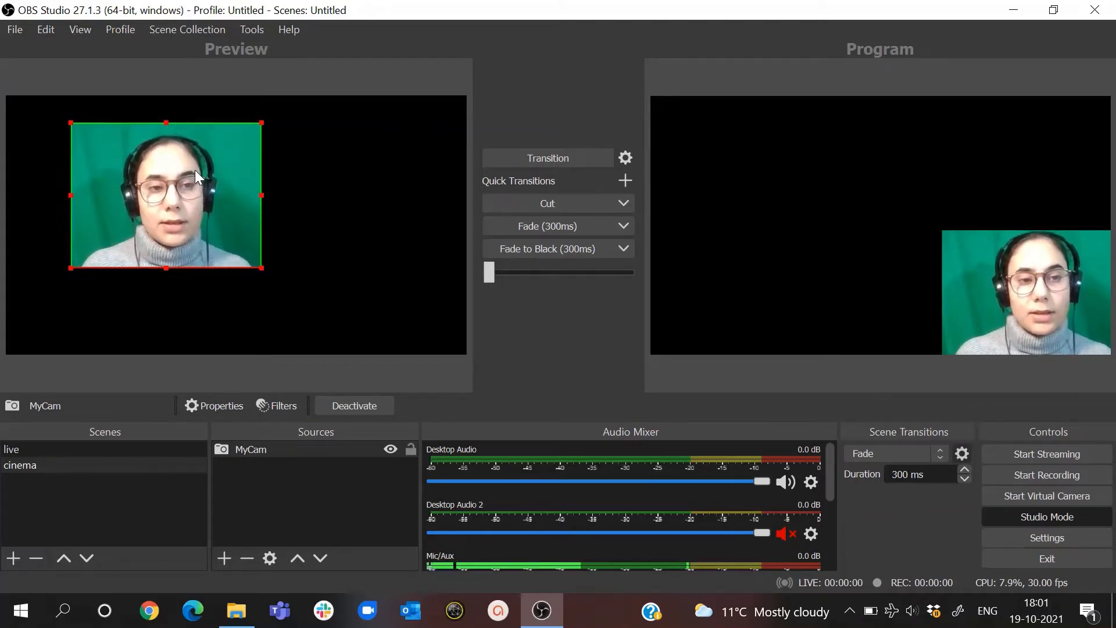
- Place the cropped MyCam image in the canvas's bottom-right corner and test fading the program output to cinema and back to live
drag(195, 172, 396, 254)
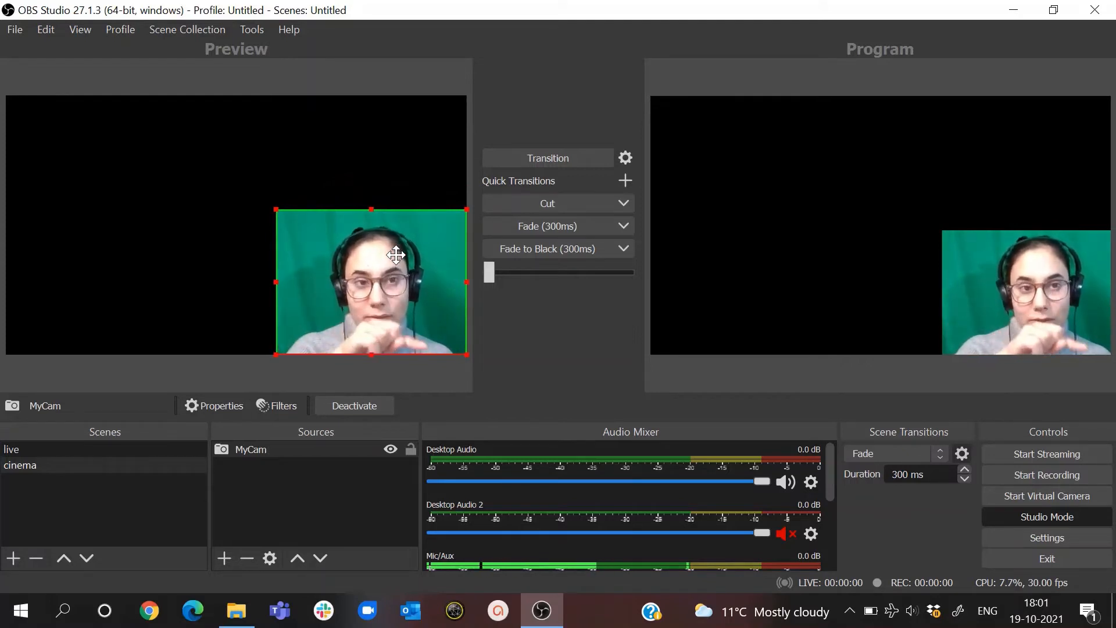
click(551, 227)
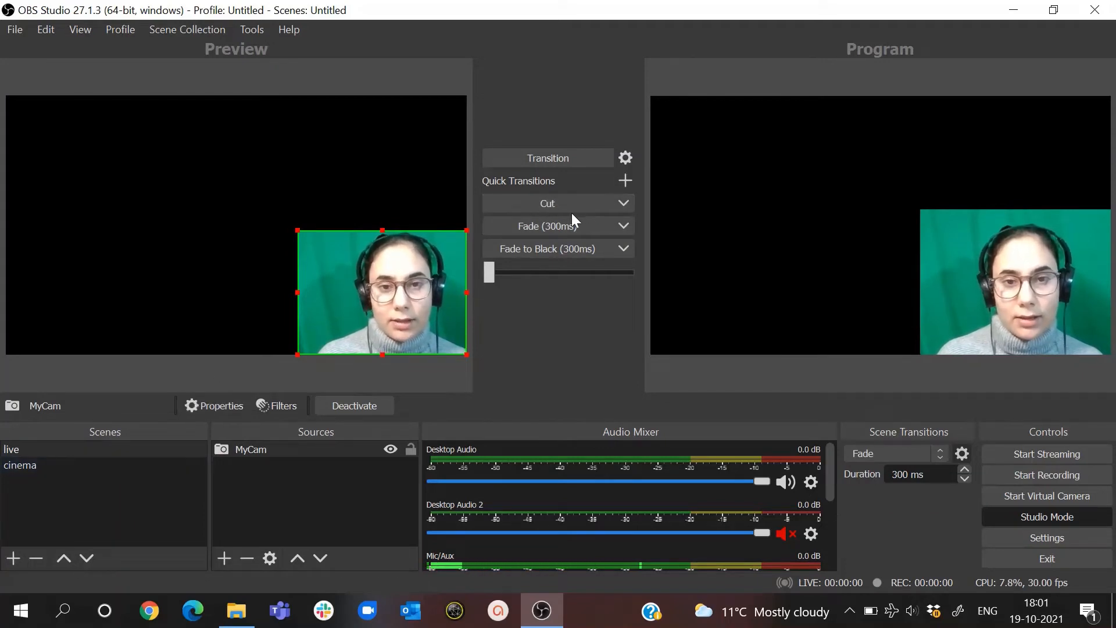
click(560, 223)
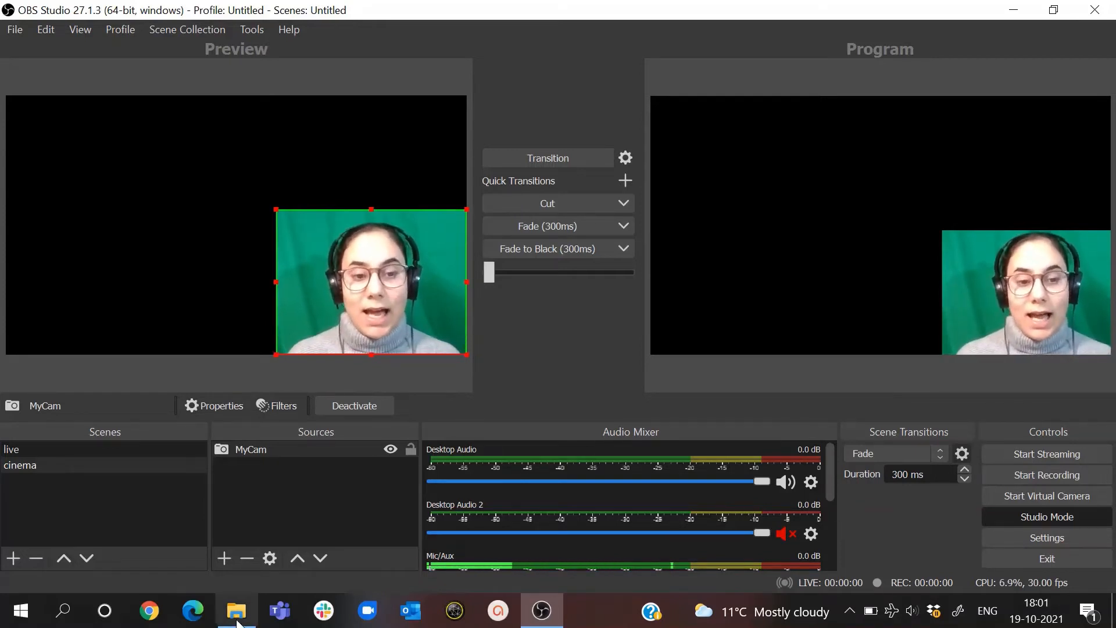
- Switch to File Explorer and add zoom-bookcase-background-2 from the Downloads folder to the cinema scene as an image source
mouse_move(236, 613)
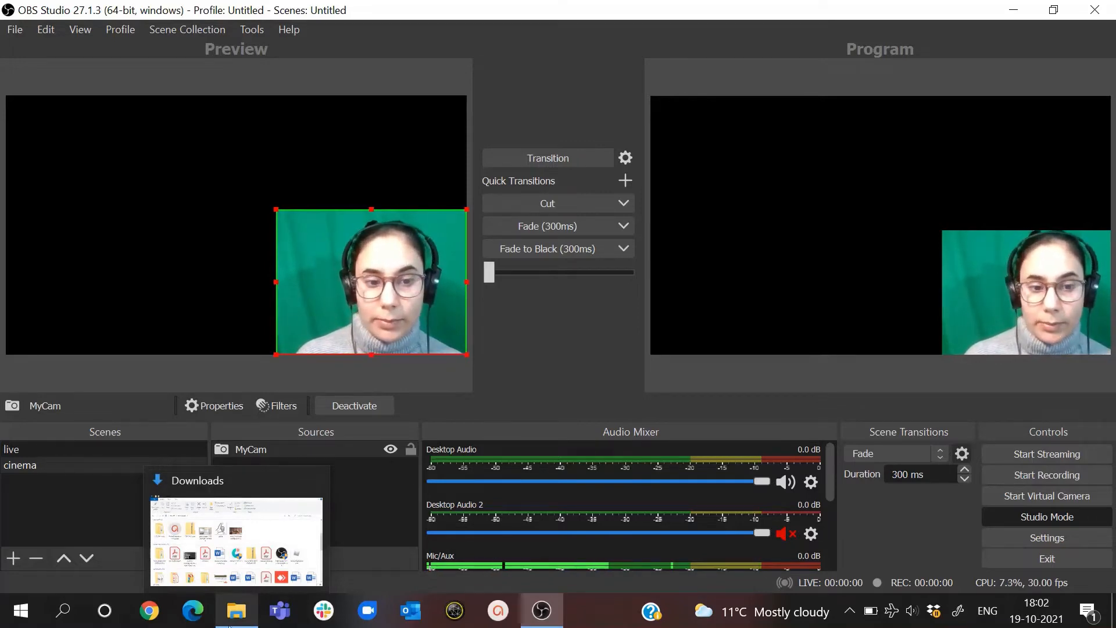
click(230, 620)
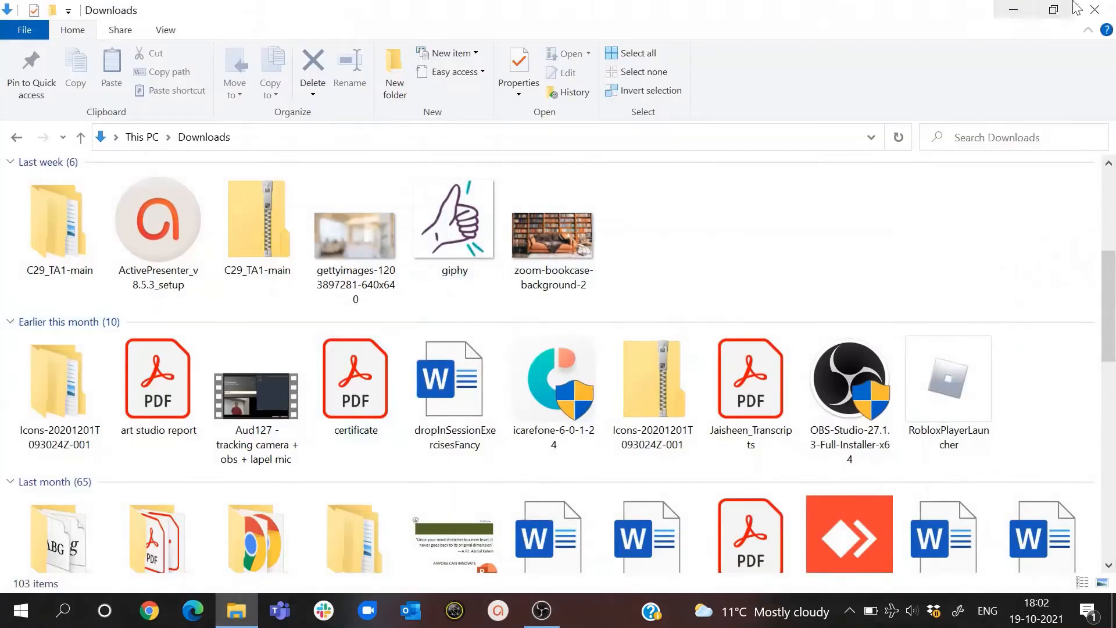
click(1053, 9)
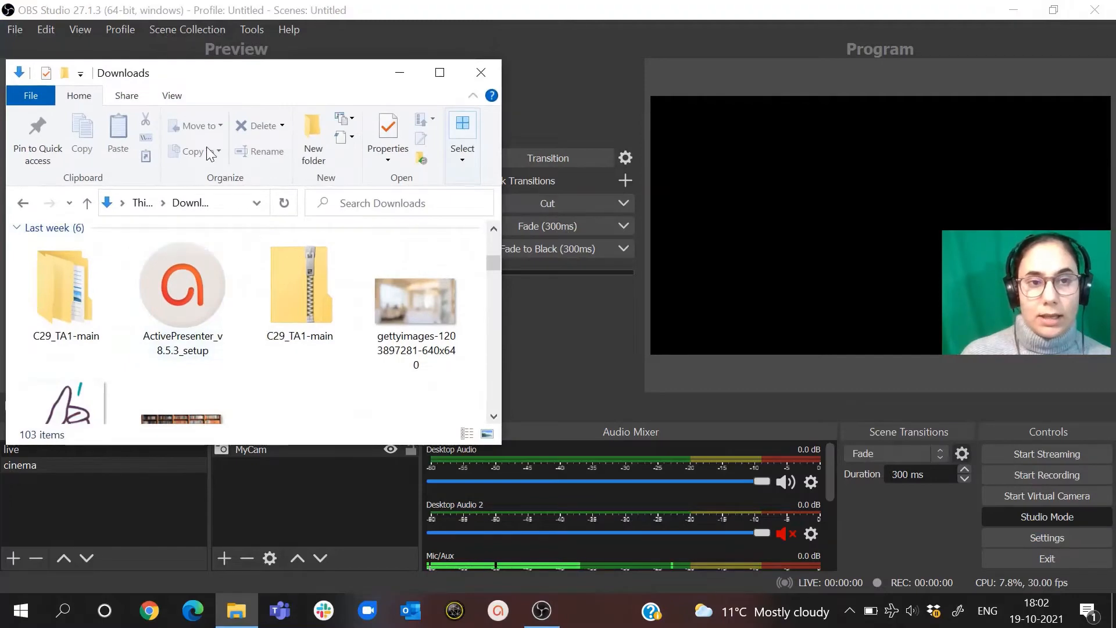
drag(272, 82, 801, 106)
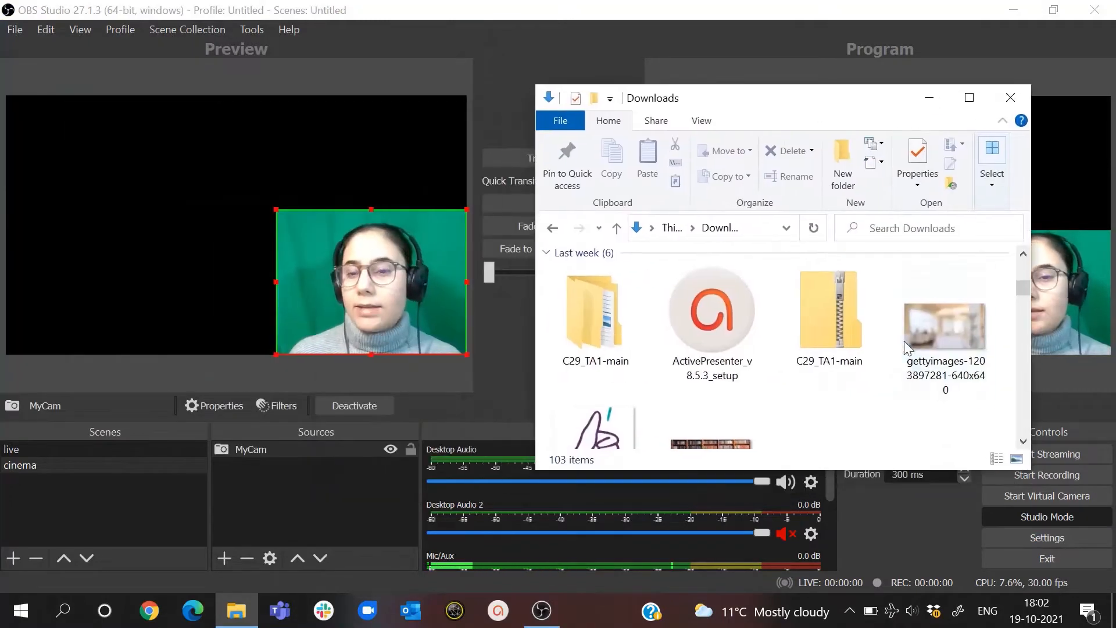
scroll(750, 402, down, 1)
click(750, 378)
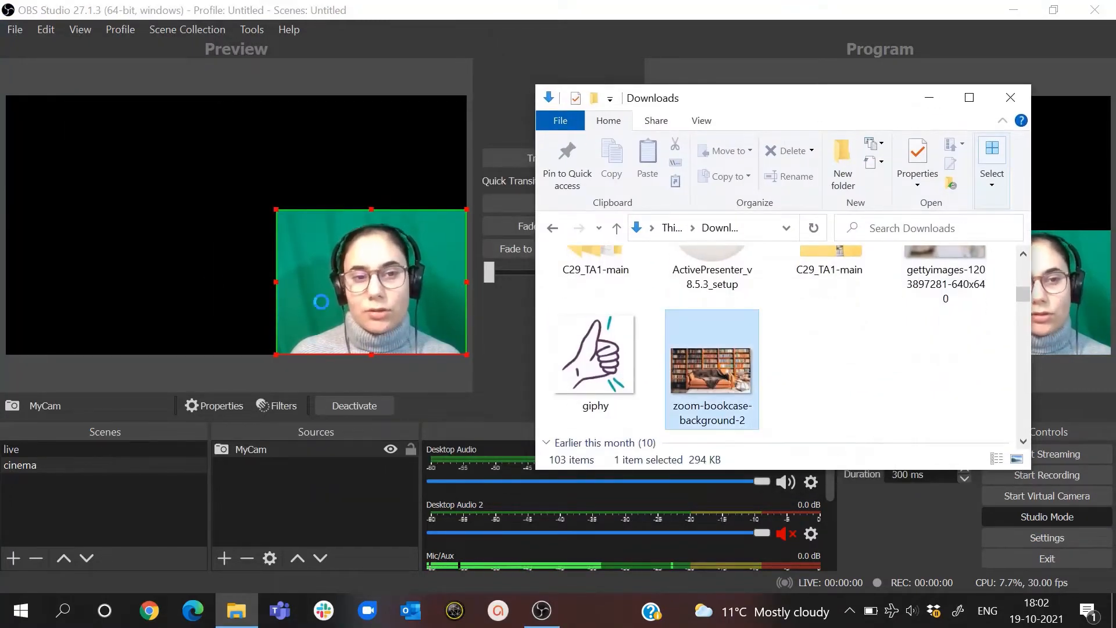
drag(124, 255, 128, 253)
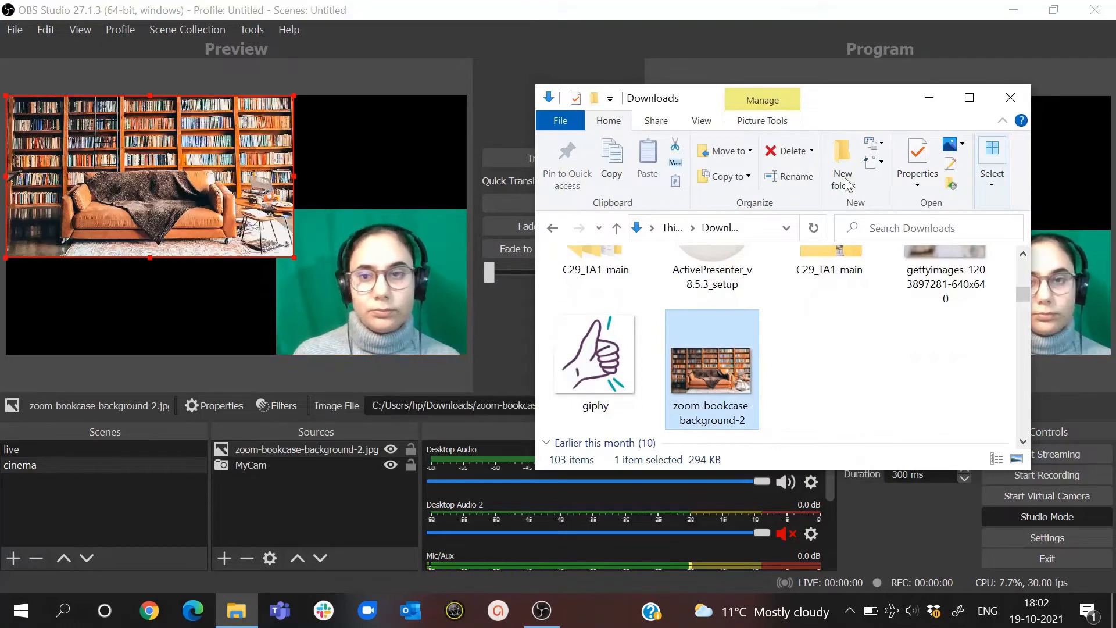
click(929, 100)
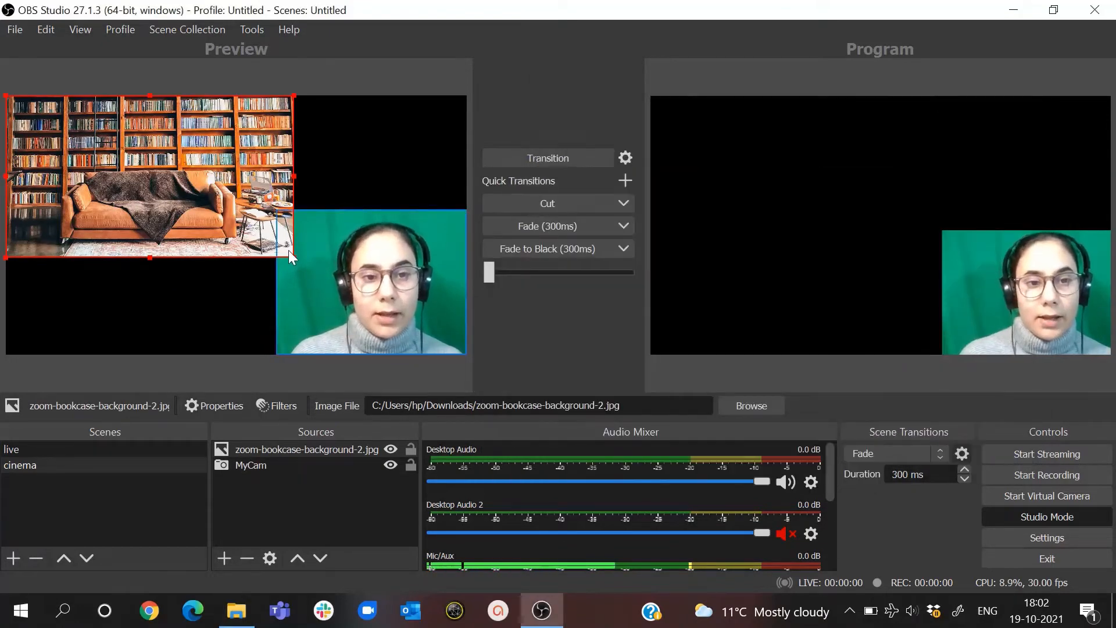
- Enlarge the bookcase image to fill the canvas and move MyCam above it in the source order
drag(292, 256, 468, 343)
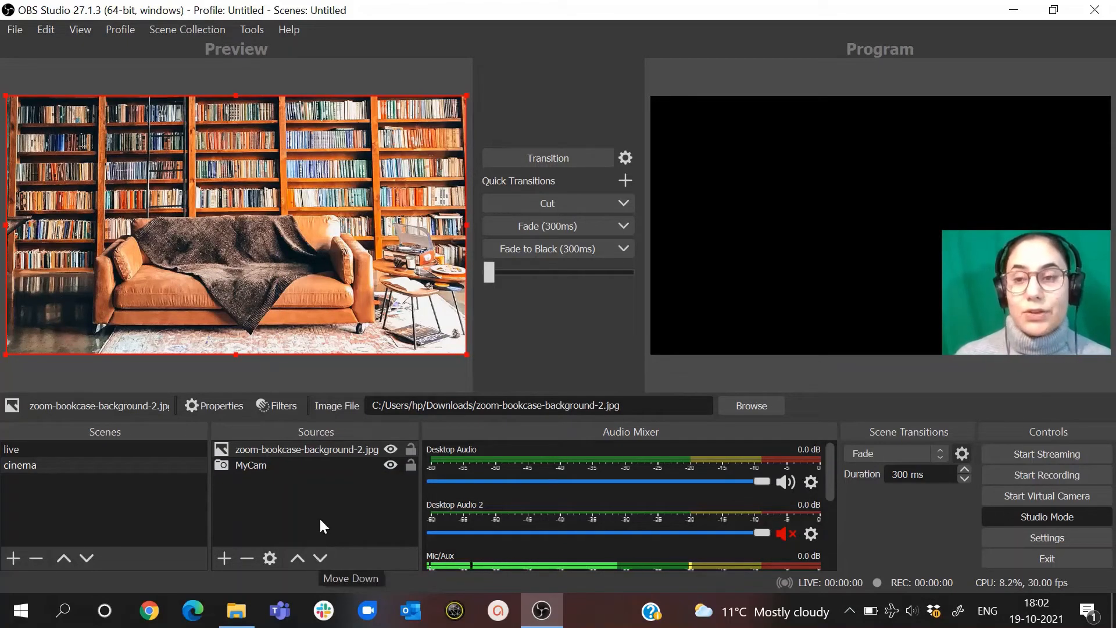
click(280, 465)
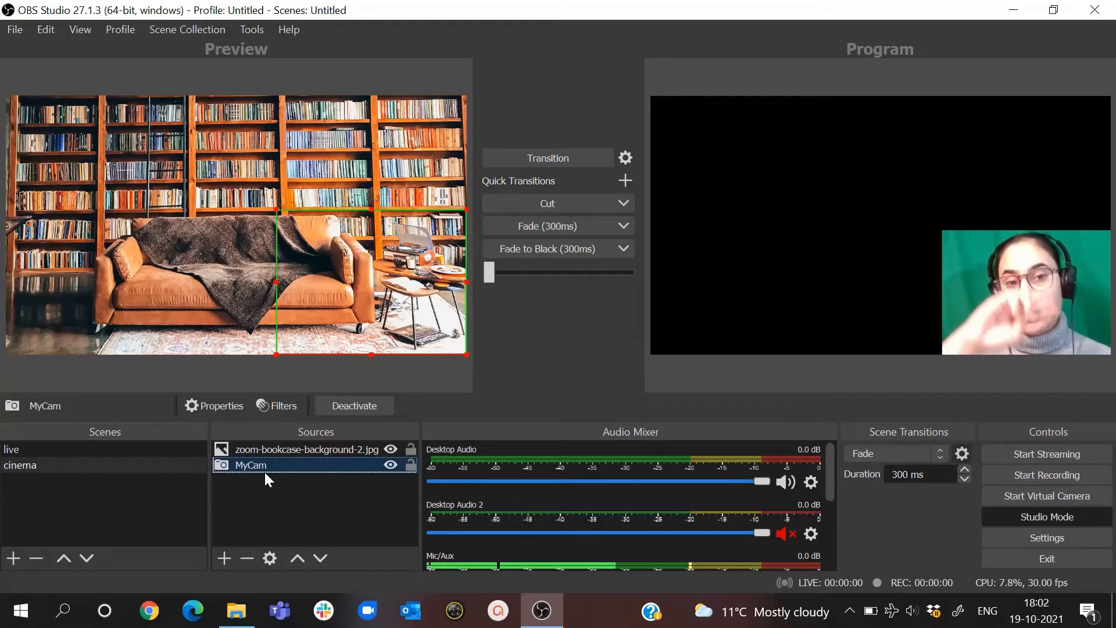
click(299, 560)
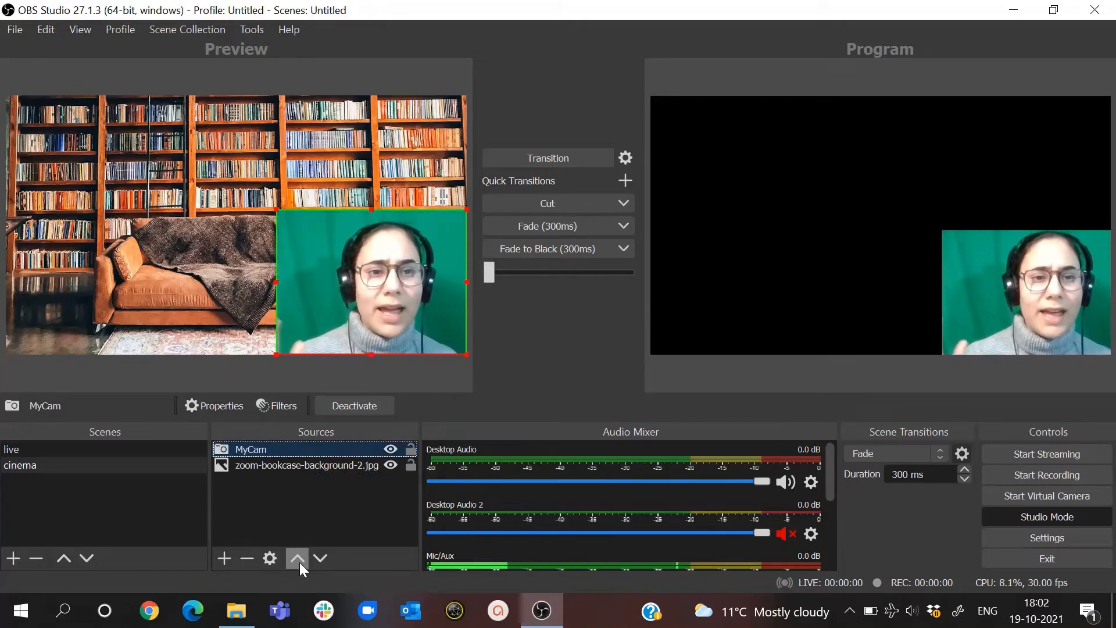
- Shrink the bookcase image slightly and place it near the canvas's centre with black margins around it
click(171, 235)
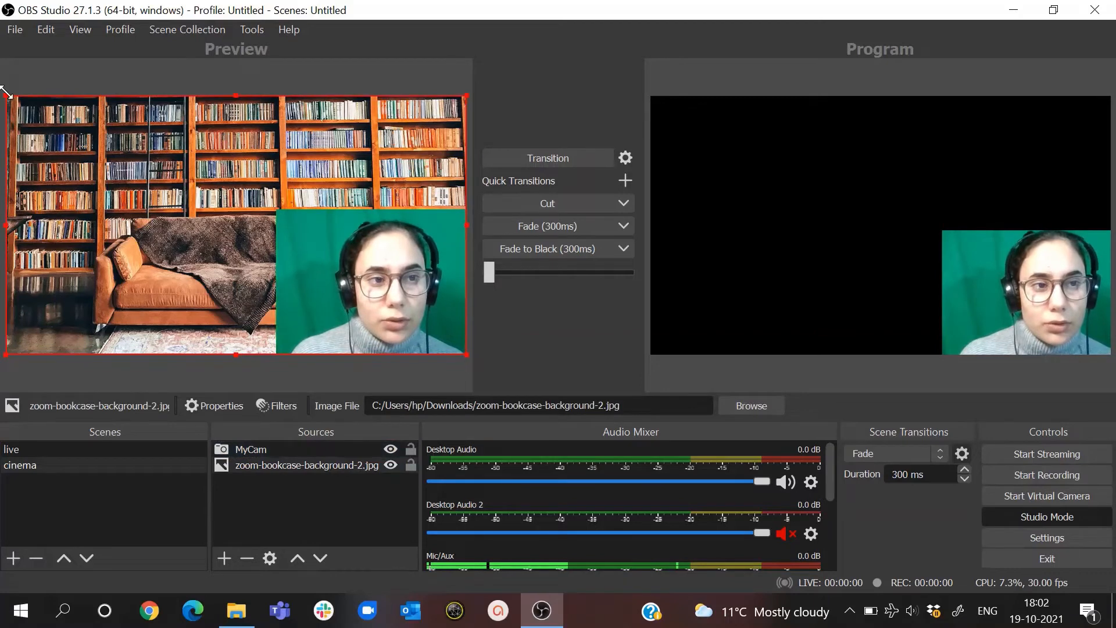
drag(6, 94, 74, 134)
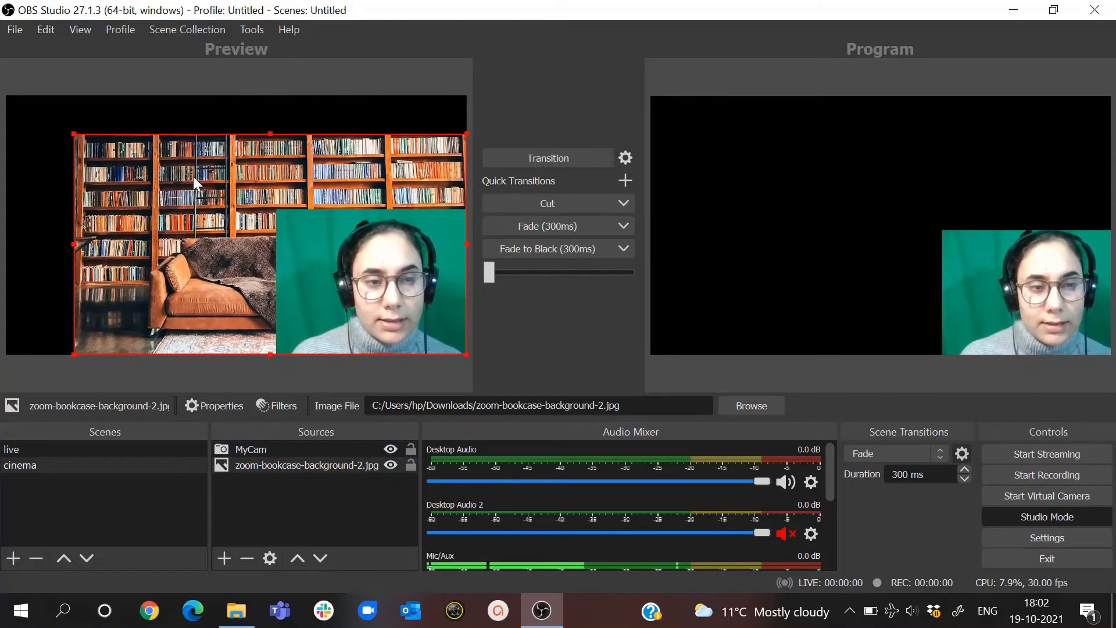
drag(193, 176, 157, 154)
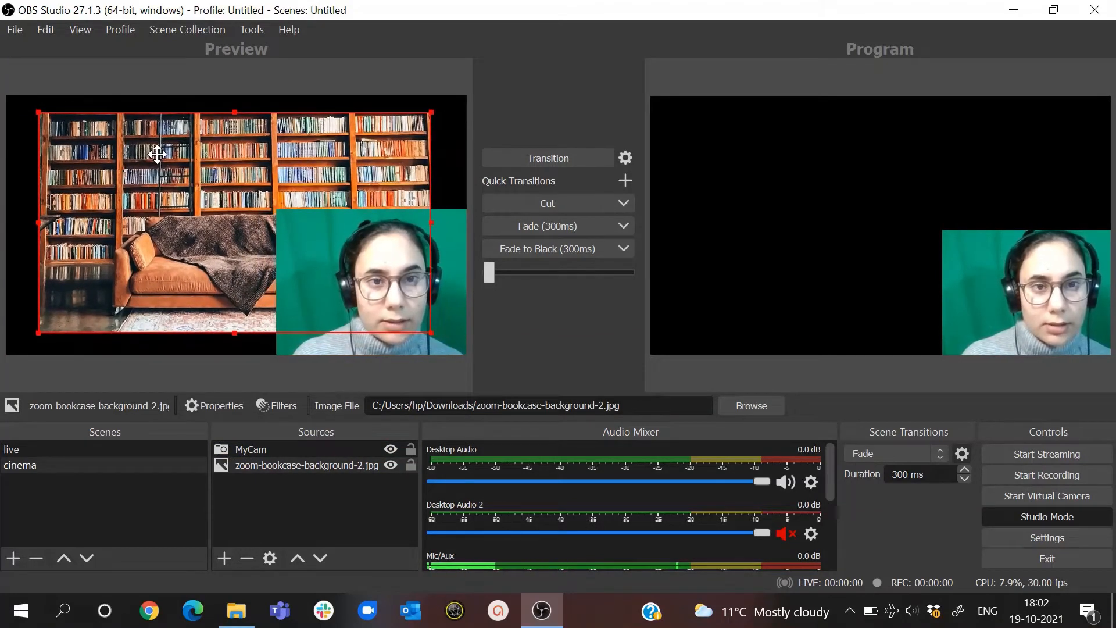
click(260, 509)
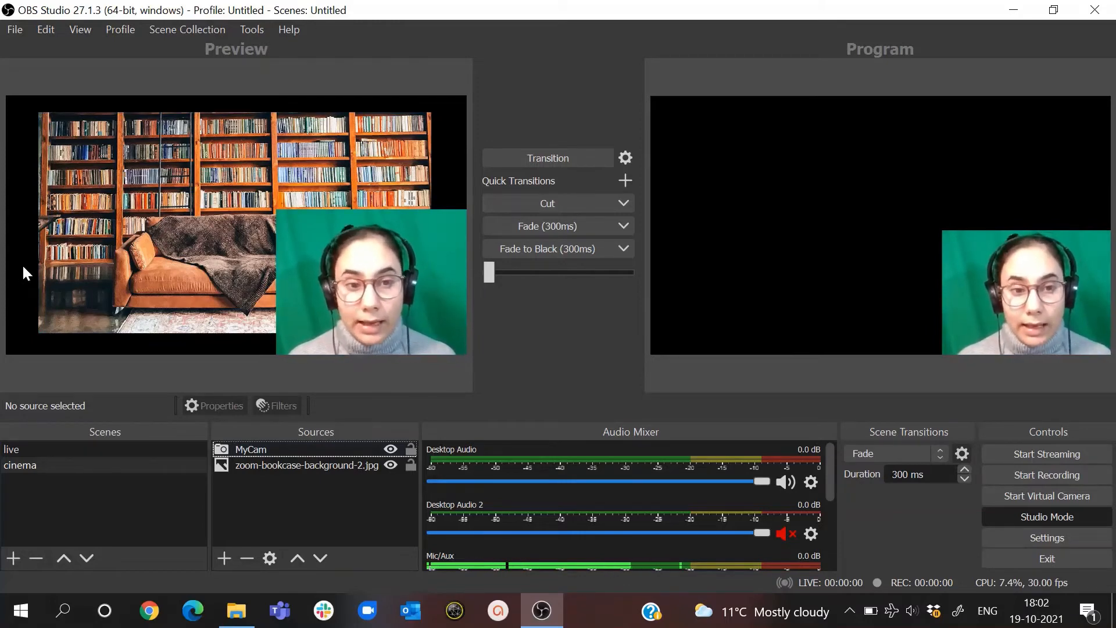
- Add a new visible color source named "Background" to the cinema scene
click(227, 557)
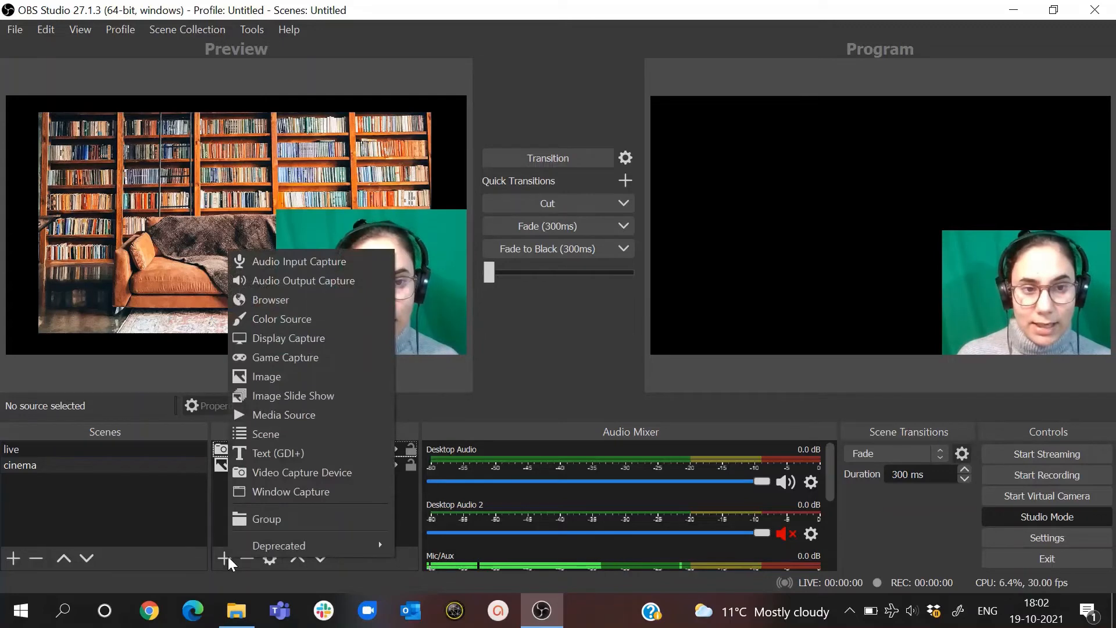
click(280, 319)
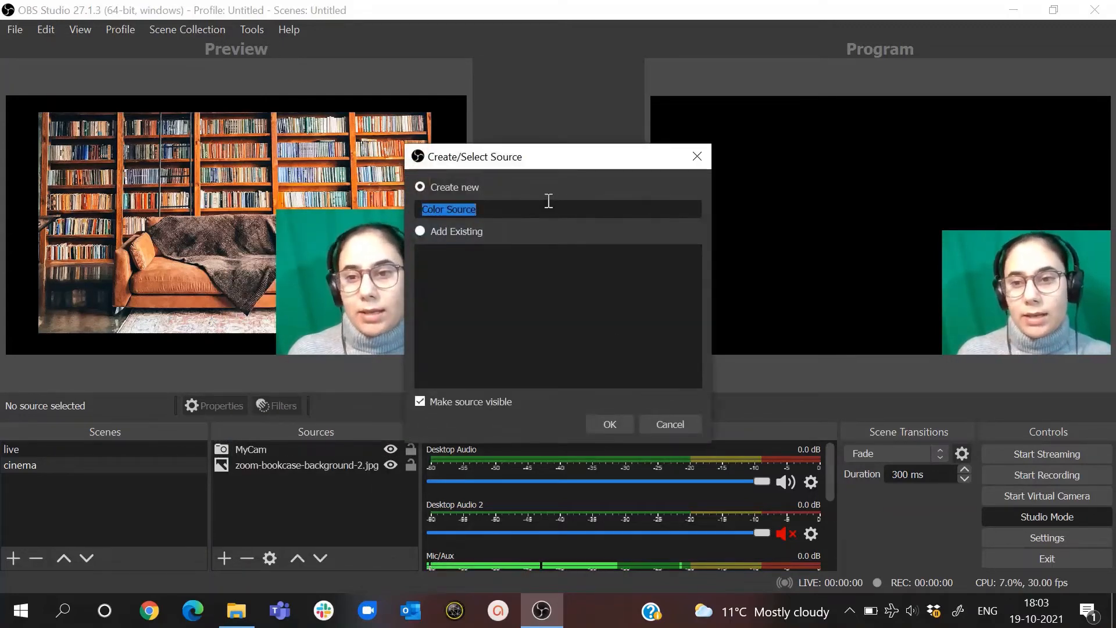
text(Back)
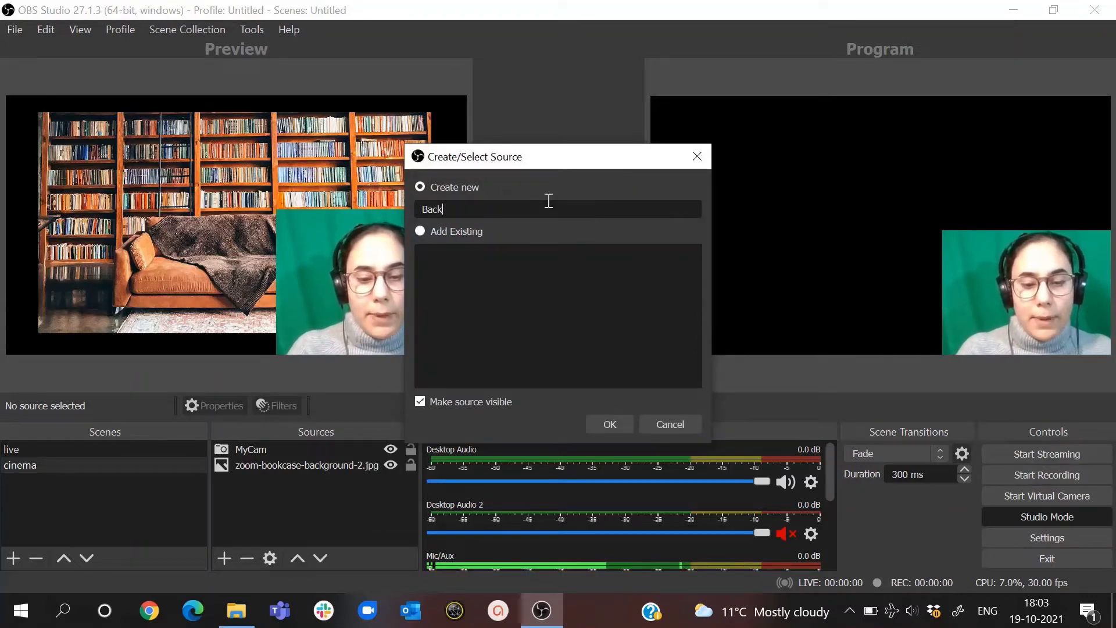
text(ground)
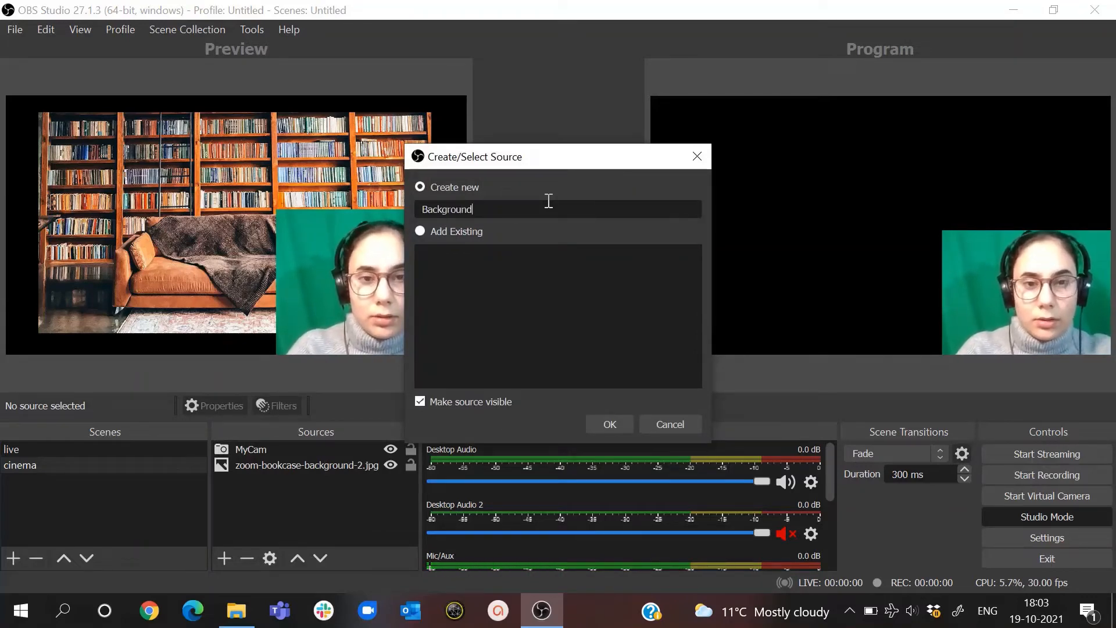
click(594, 425)
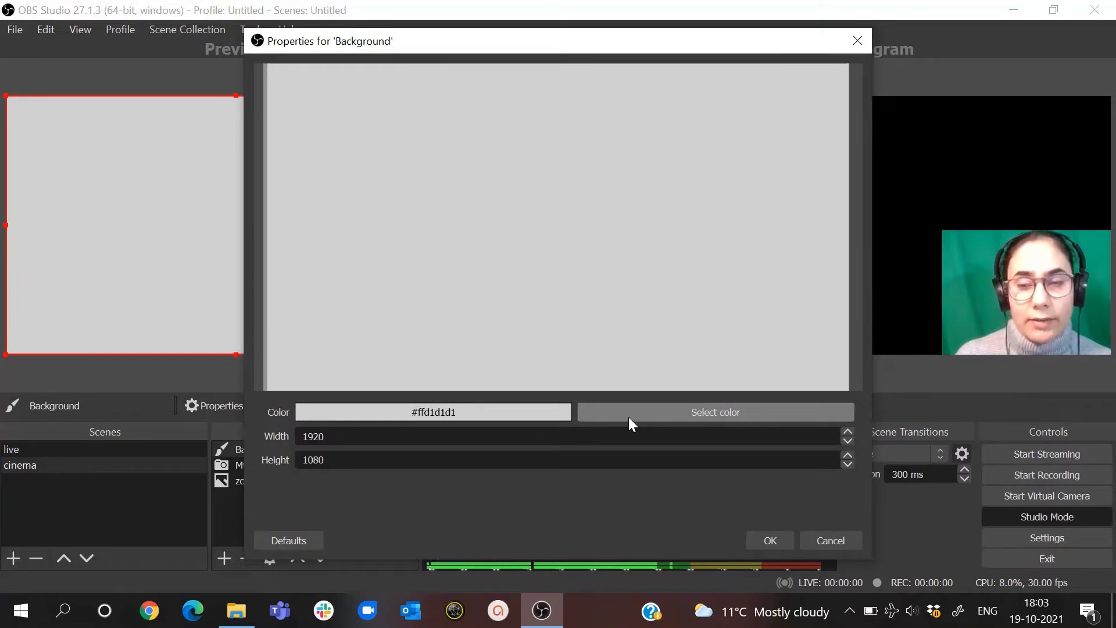
- Set the Background source's color to dark teal #1e5a5a and keep its 1920 × 1080 size
click(680, 410)
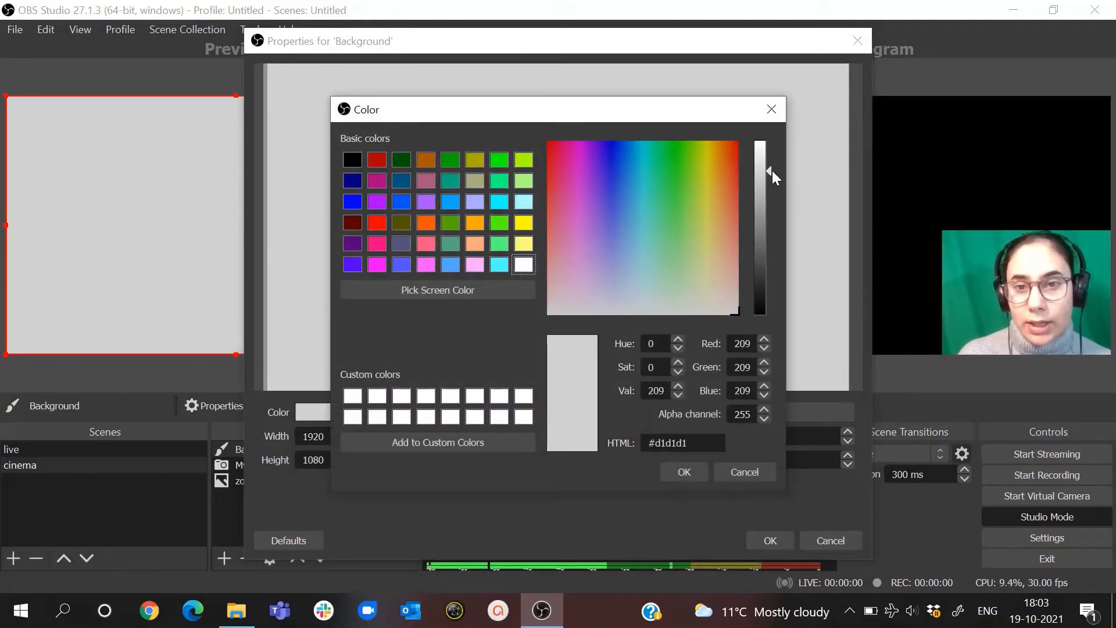
click(498, 264)
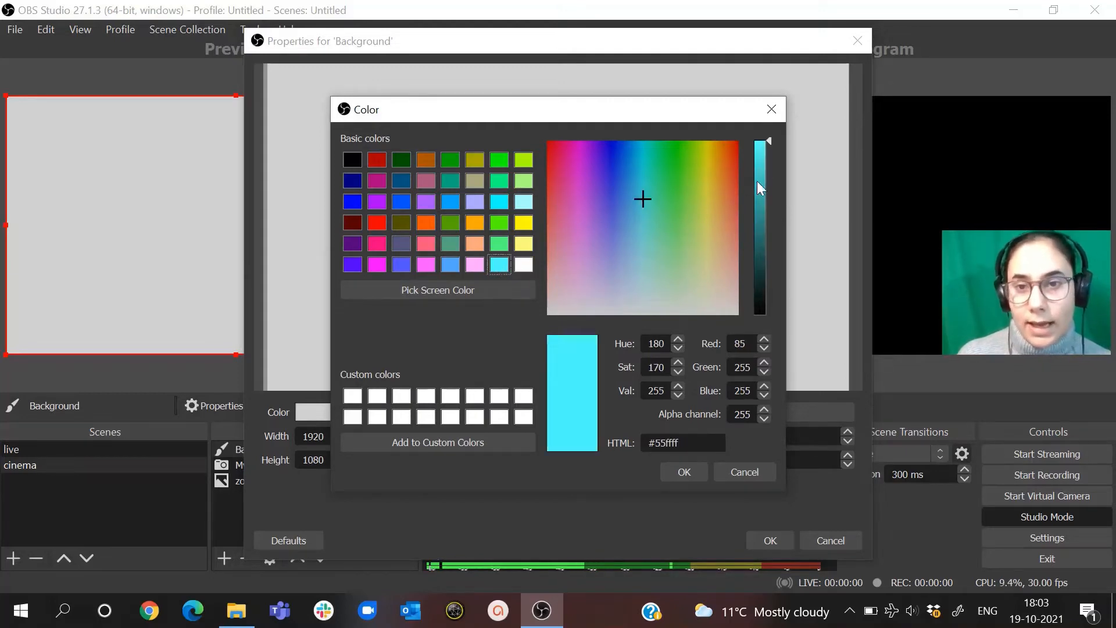
drag(769, 138, 769, 253)
click(679, 471)
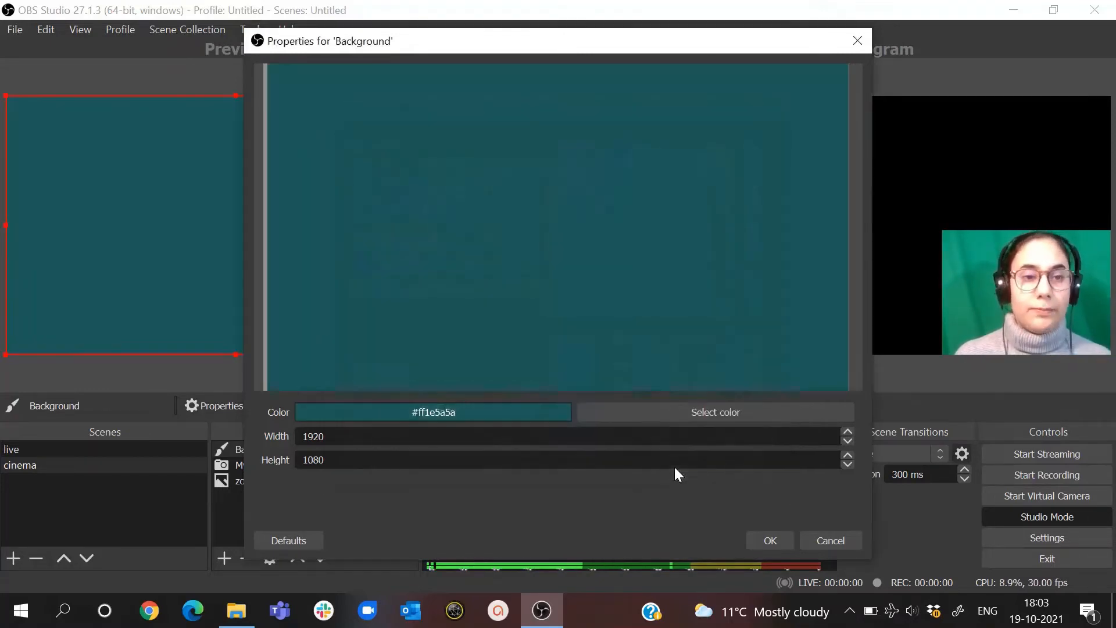
click(771, 545)
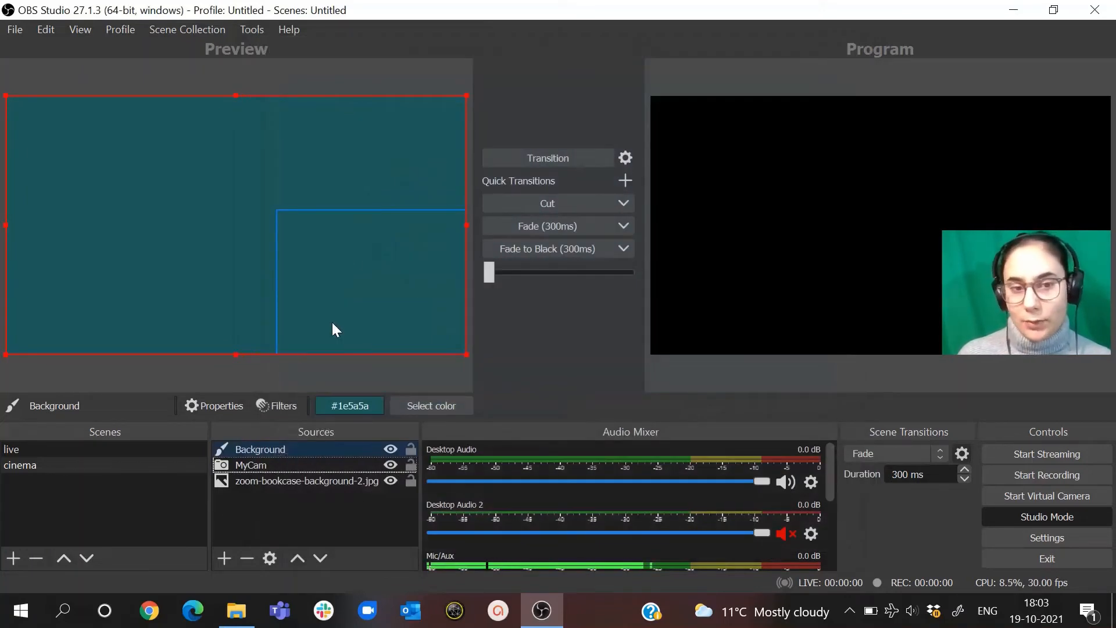
- Reorder the cinema sources with MyCam on top, the bookcase image in the middle and Background at the back
click(280, 468)
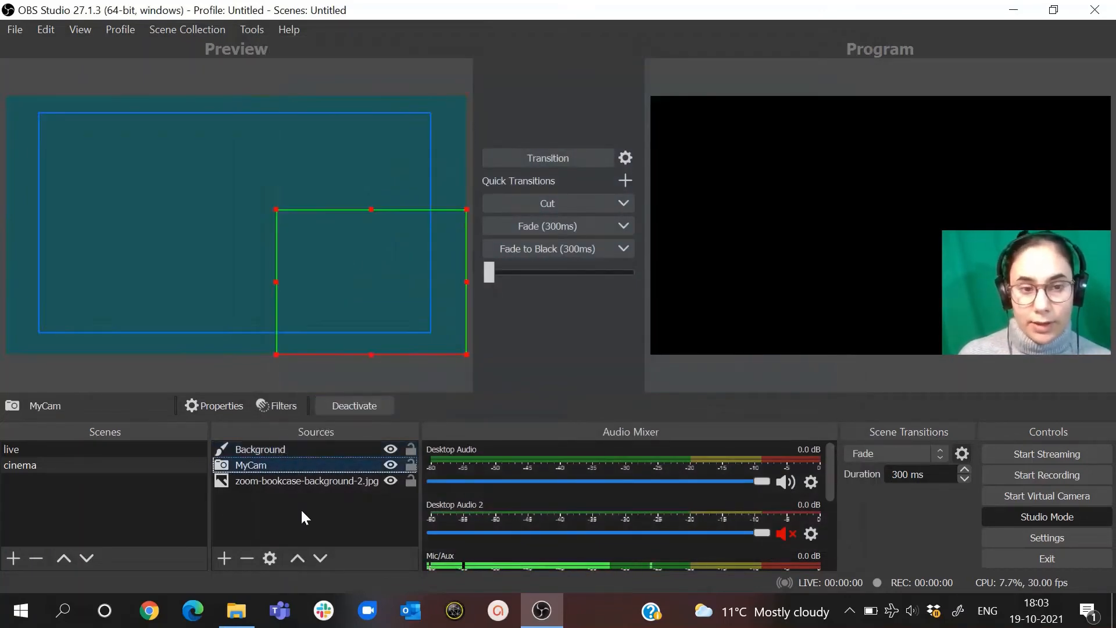
click(298, 556)
click(262, 480)
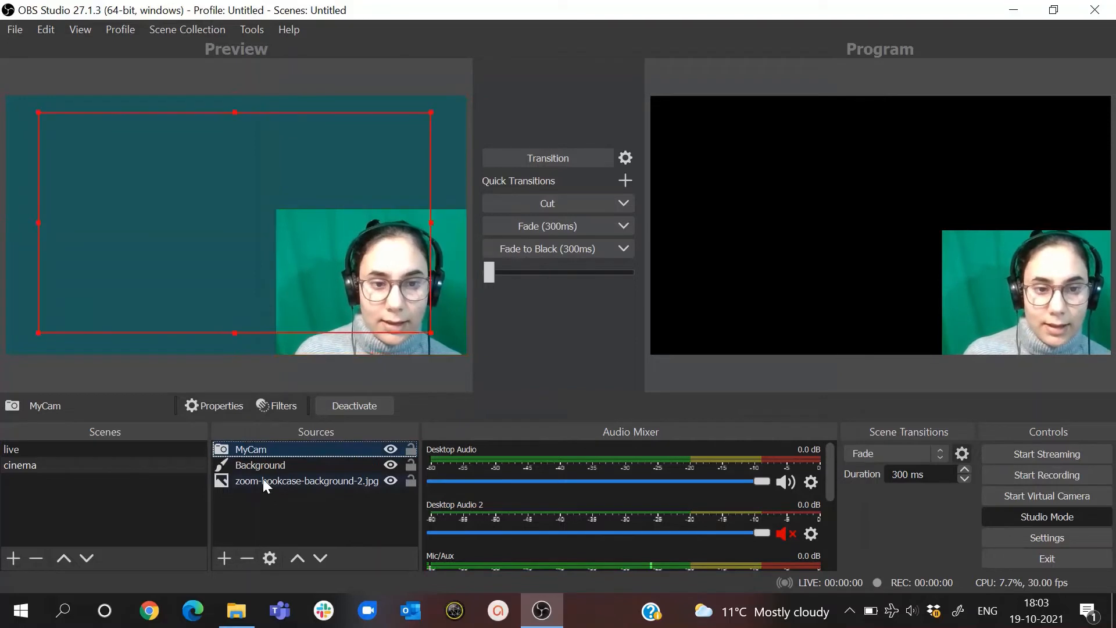
click(297, 558)
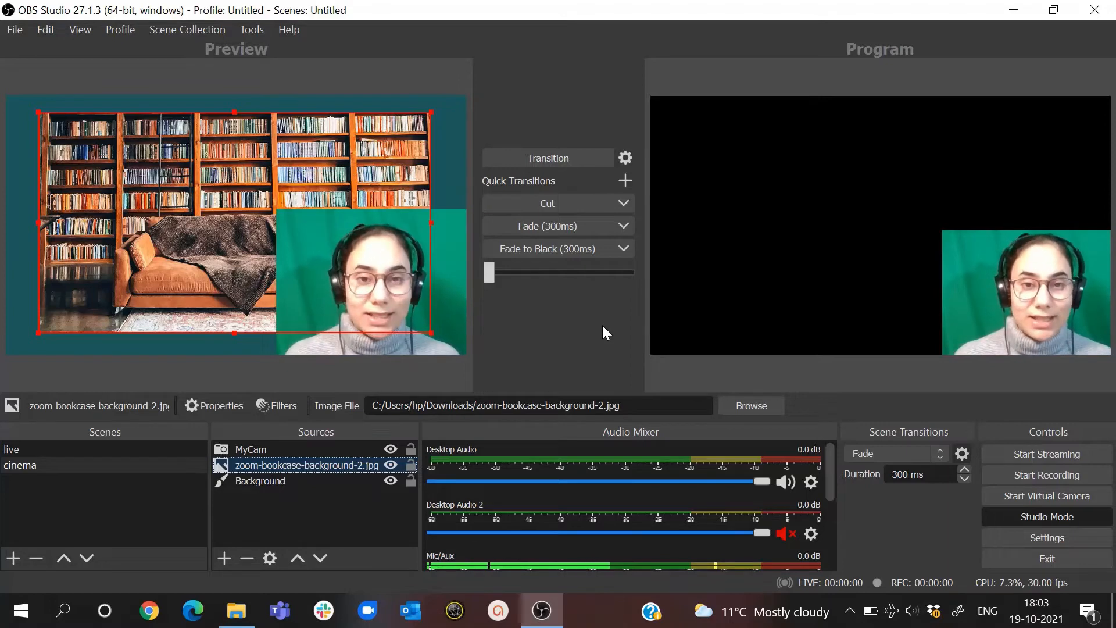
- Fade the finished cinema scene into the program output and fade back to the live scene
click(556, 231)
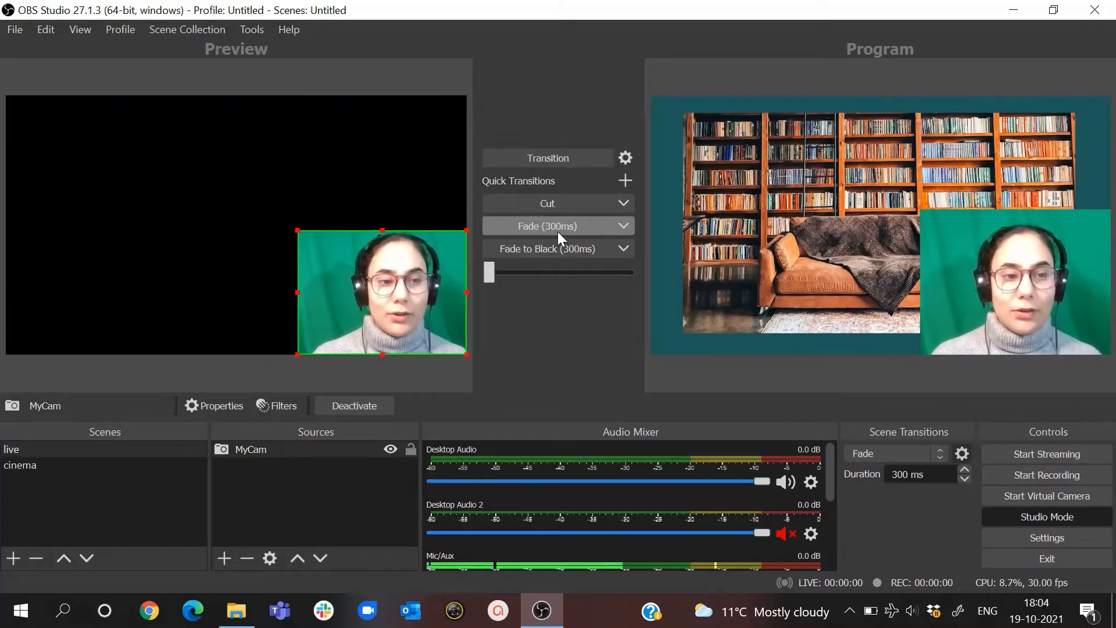
click(532, 228)
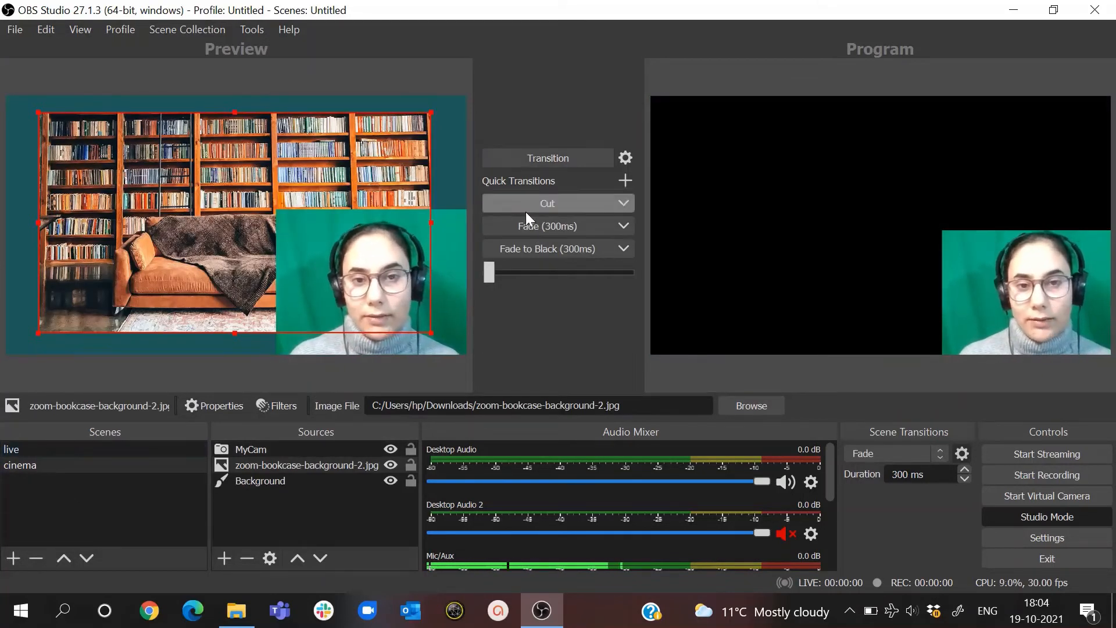
- Fade the cinema scene into the program output and switch between live and cinema with Studio Mode temporarily off
click(537, 225)
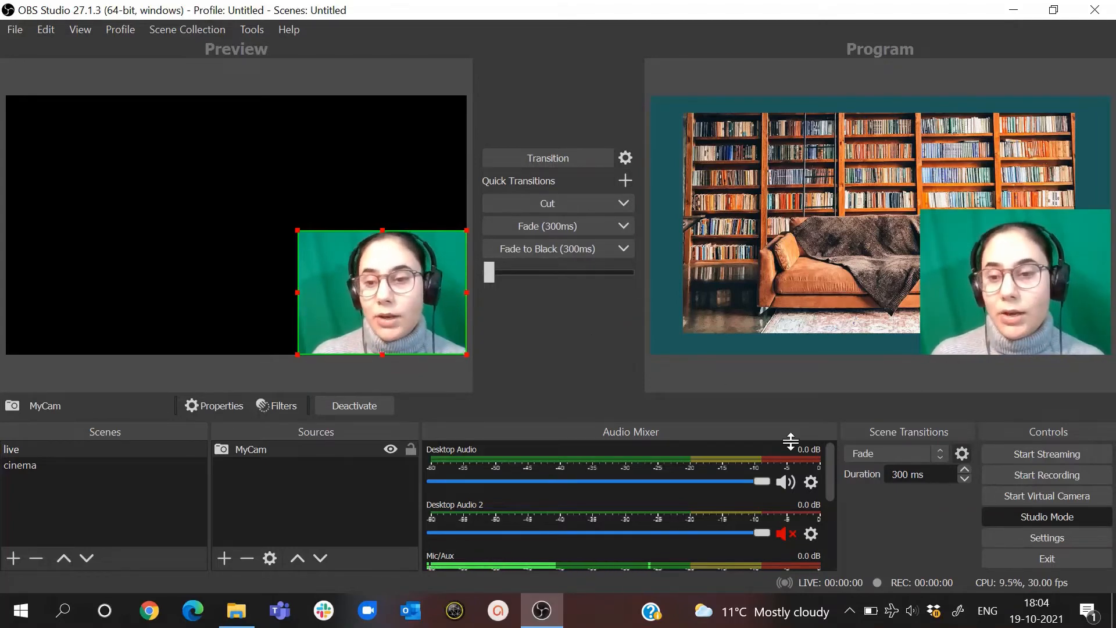
click(1019, 513)
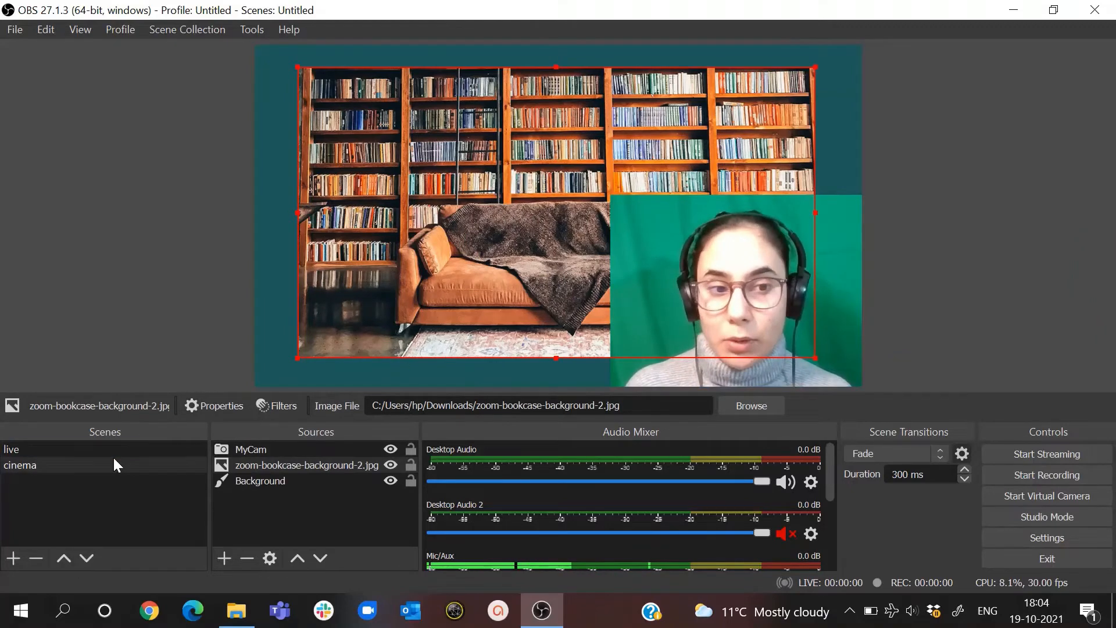
click(78, 449)
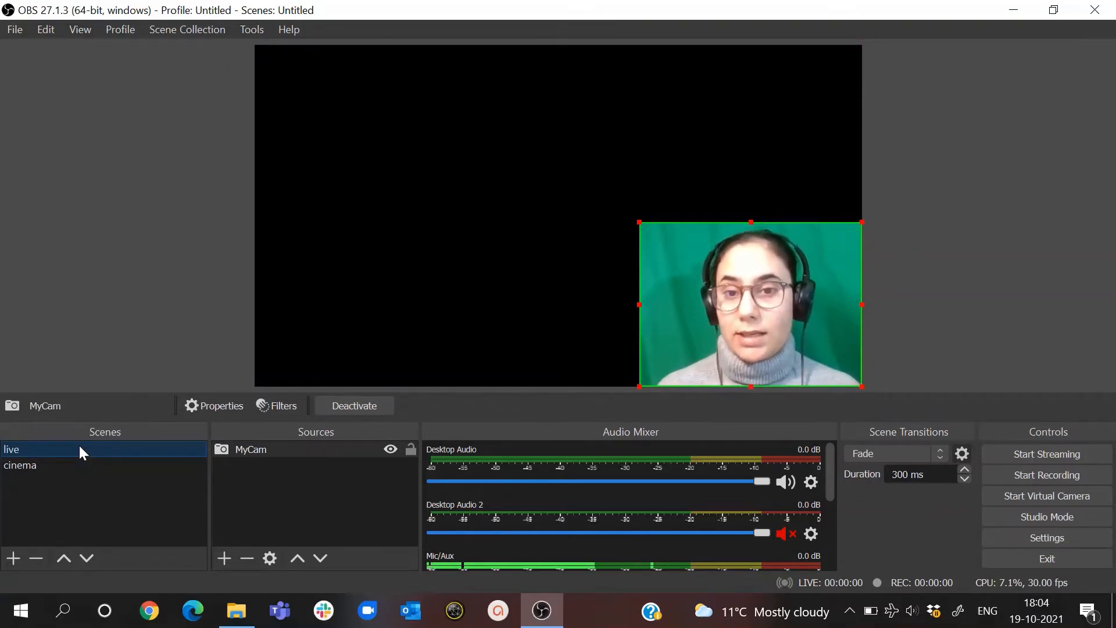
click(53, 460)
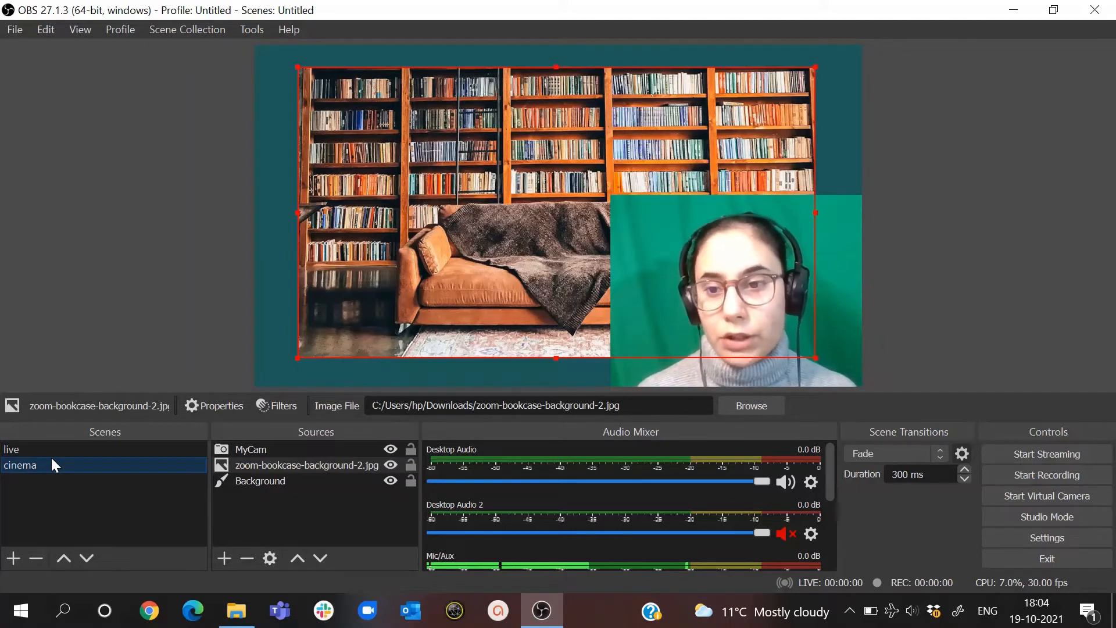
click(1004, 515)
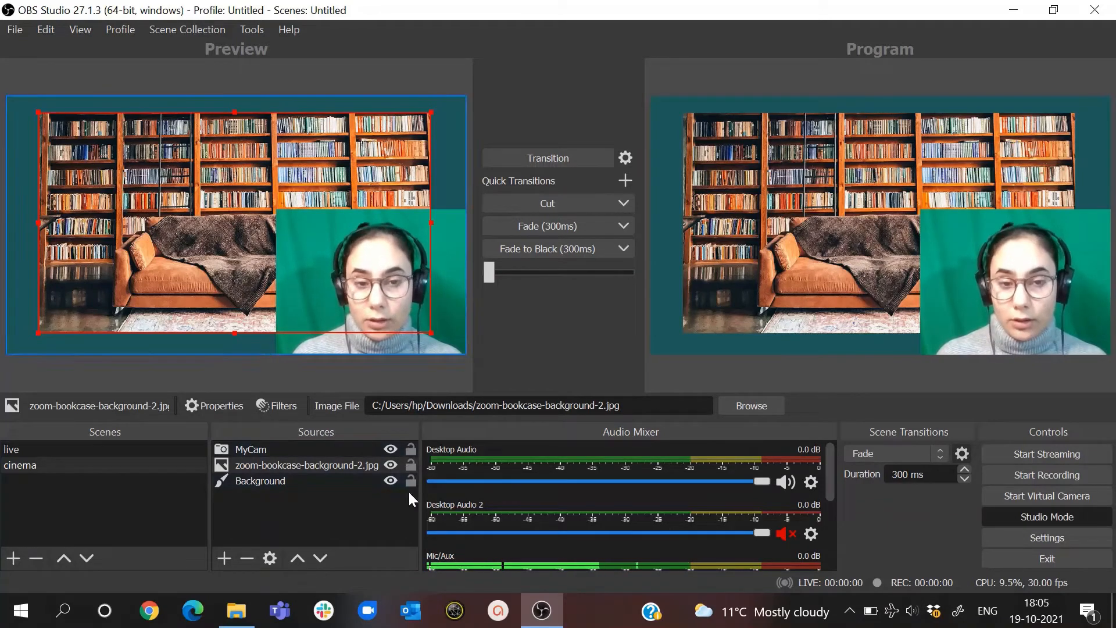
- Hide the MyCam source in the cinema scene and show it again
click(386, 448)
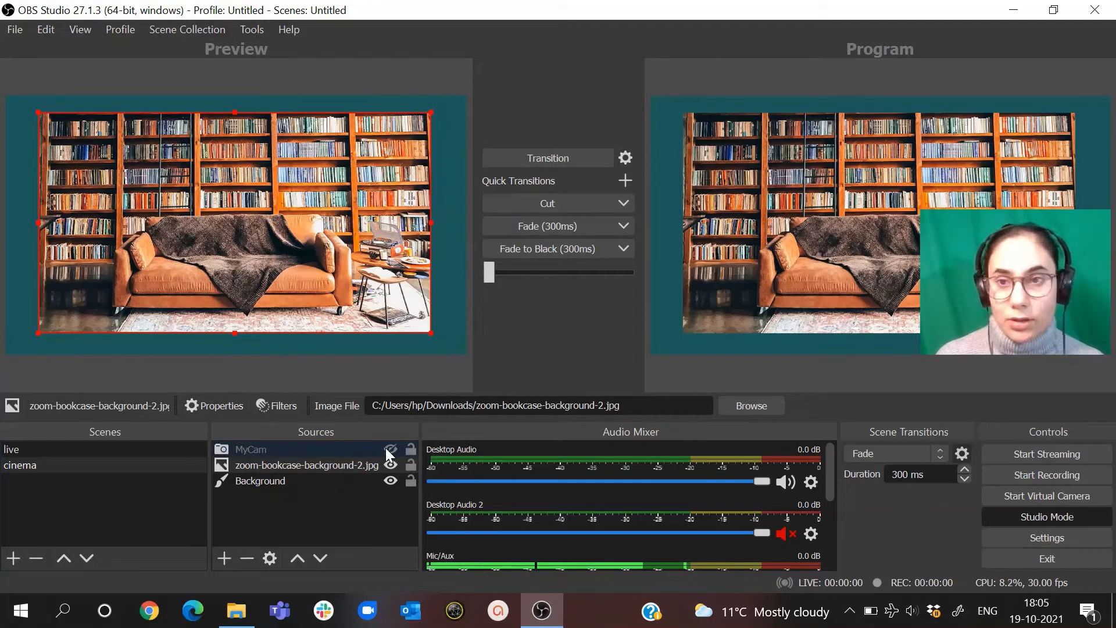
click(386, 448)
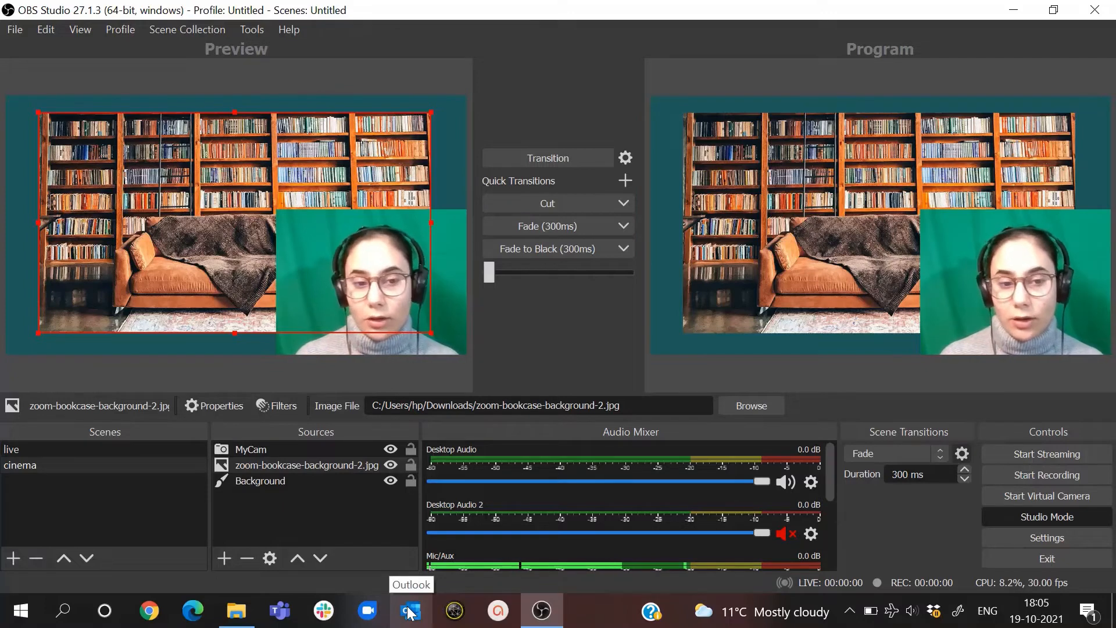
- Add giphy.gif from the Downloads folder to the cinema scene as an image source
click(236, 610)
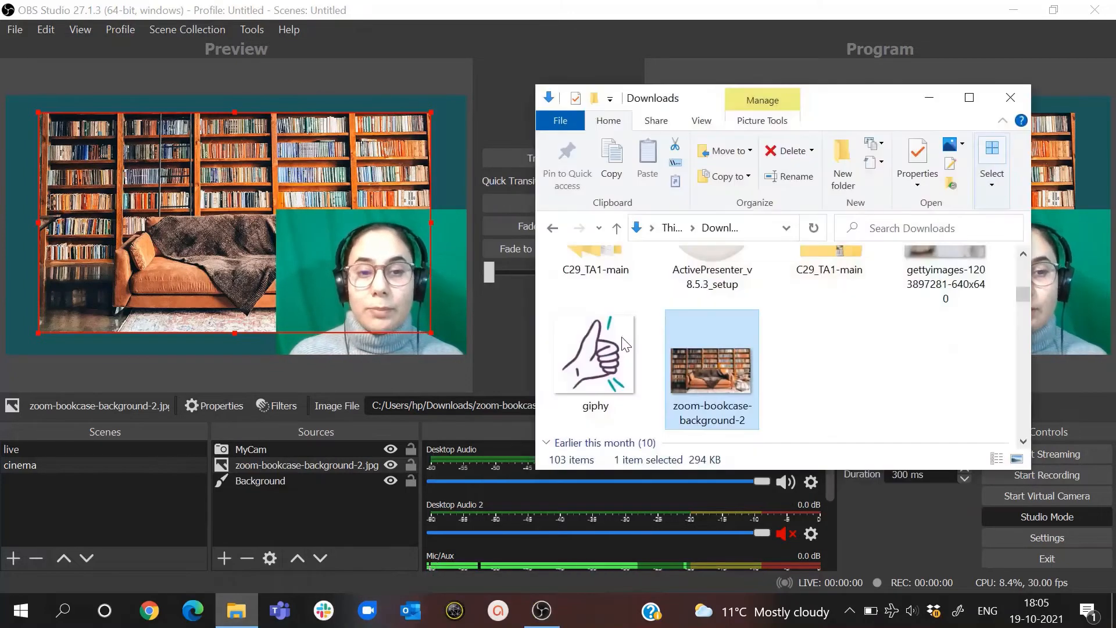
drag(594, 339, 79, 182)
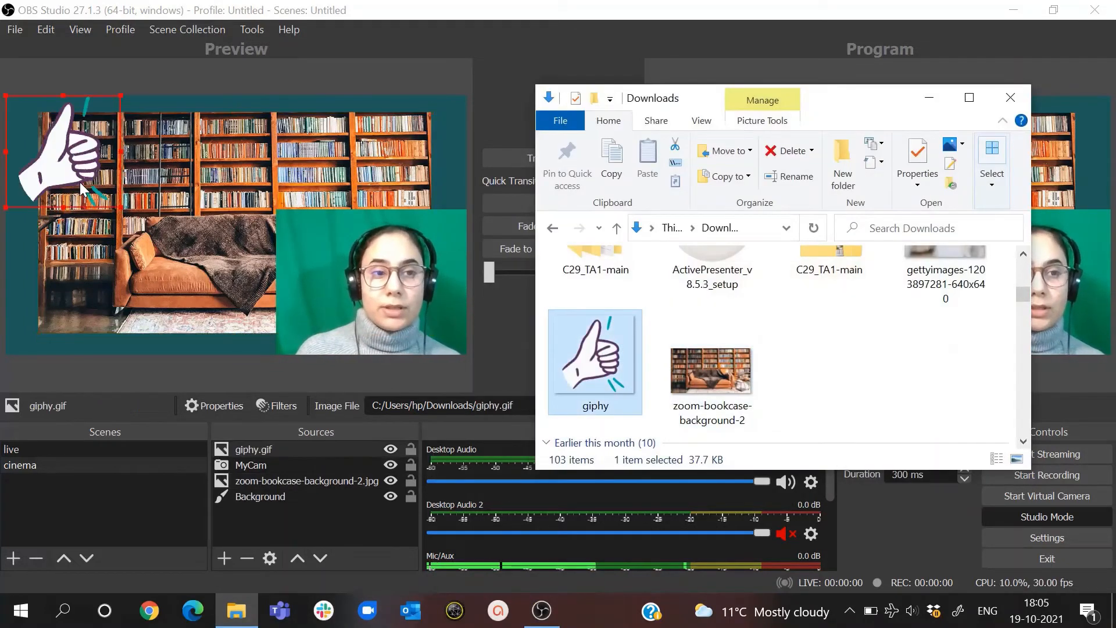
click(930, 97)
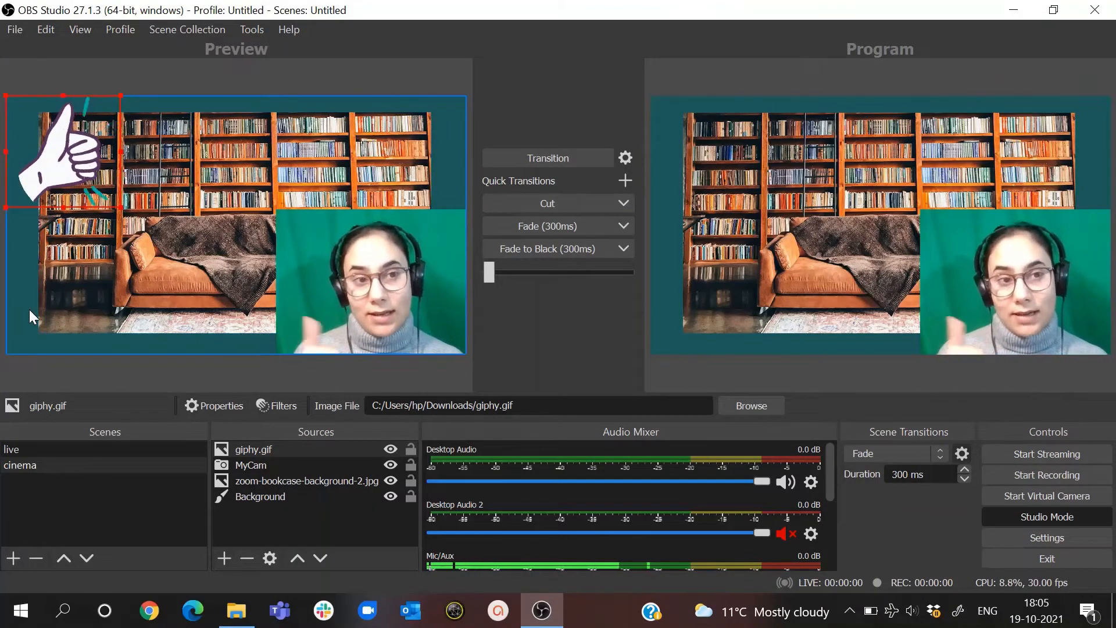
- Toggle the visibility of the giphy.gif source and leave it hidden
click(390, 449)
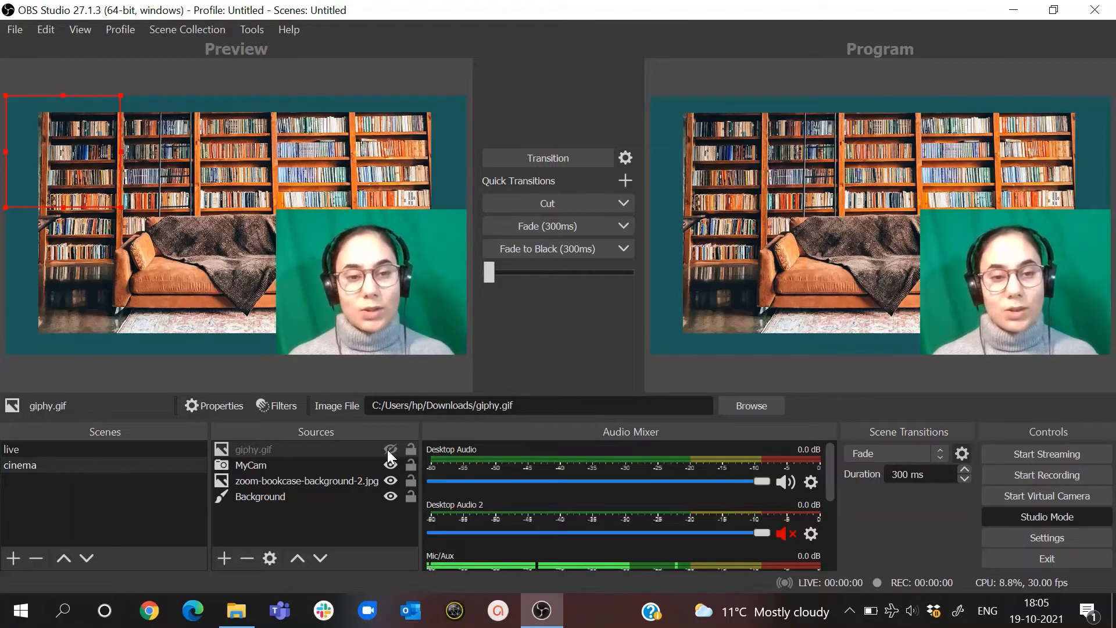
click(388, 450)
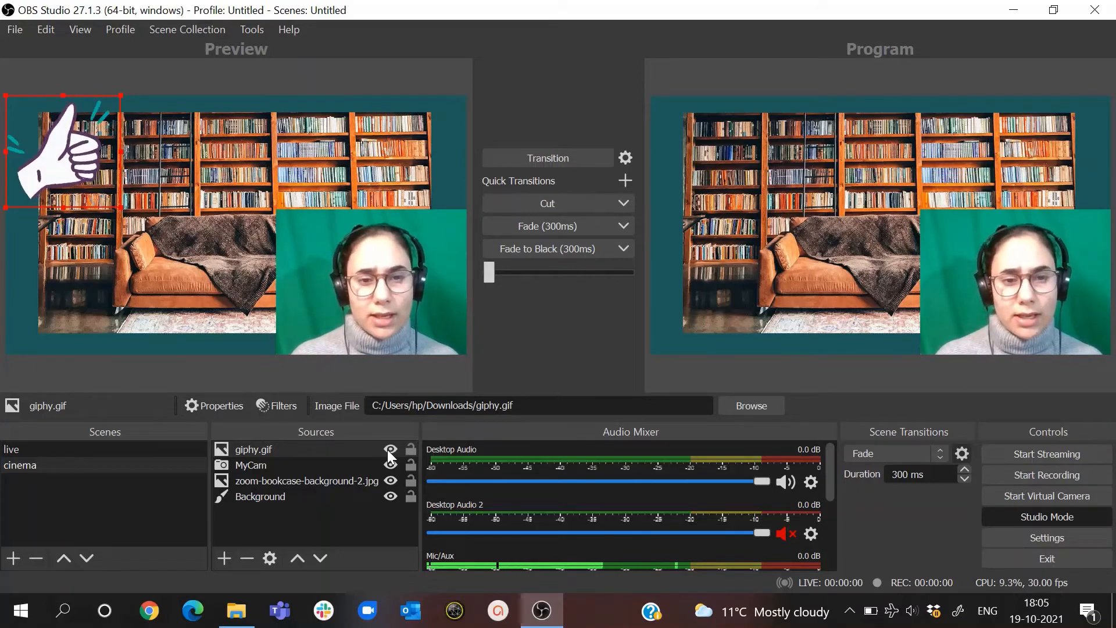
click(389, 450)
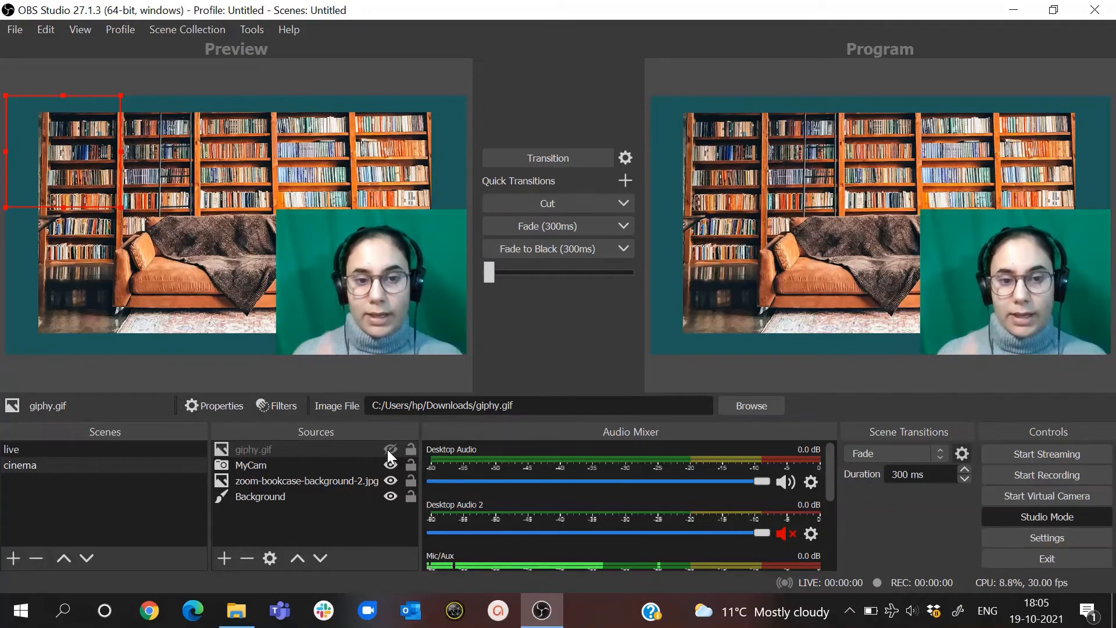
- Lock all cinema sources, try toggling giphy.gif's visibility while locked, and unlock them again
click(406, 450)
click(412, 467)
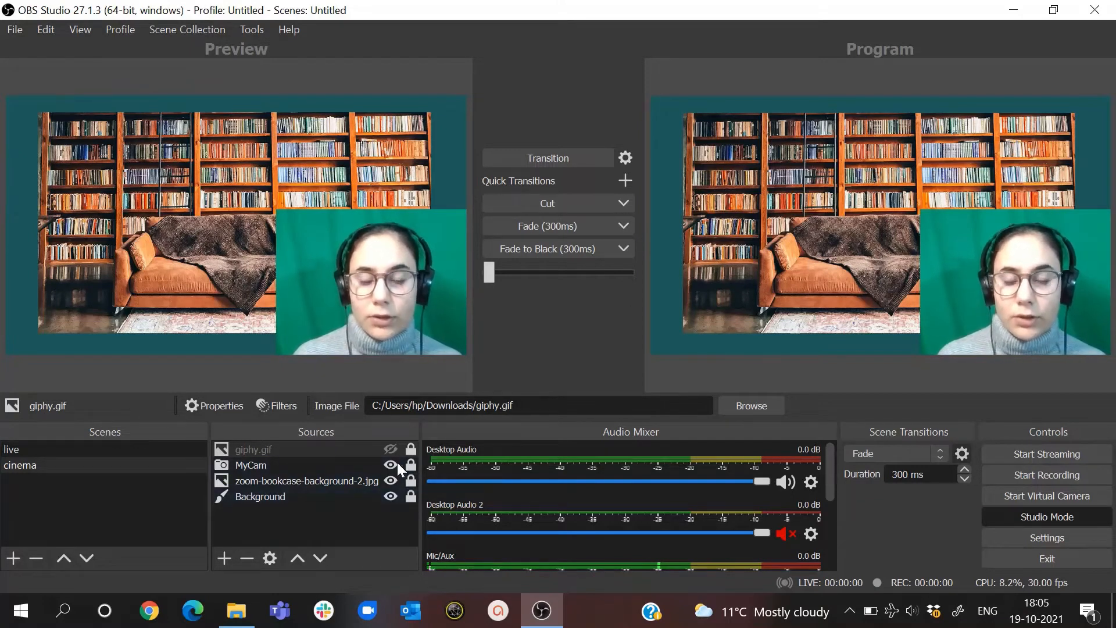
click(391, 446)
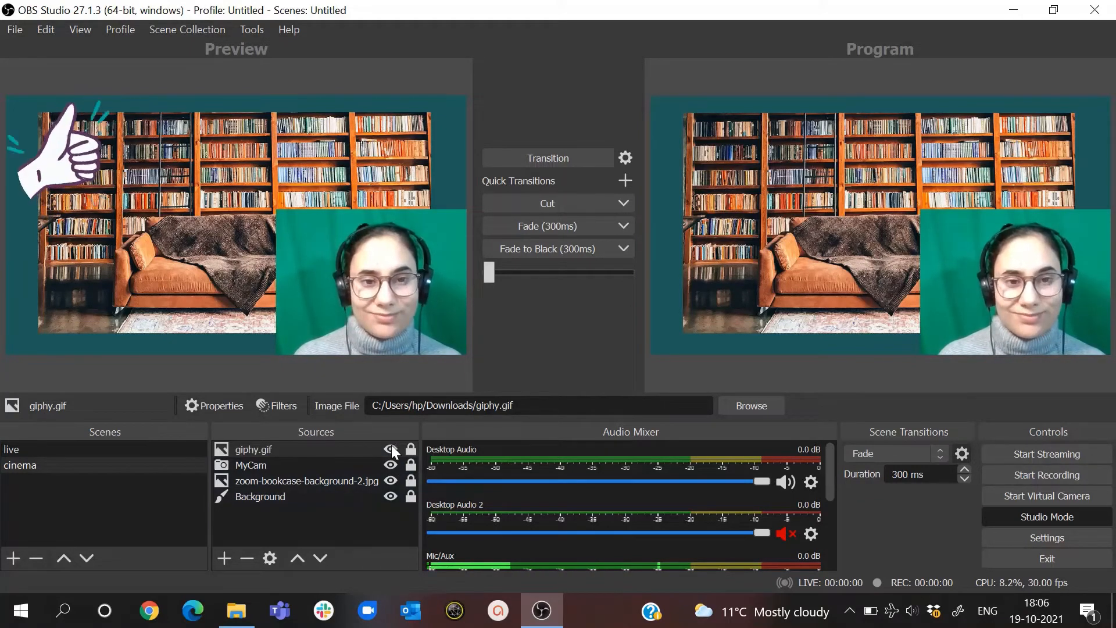
click(392, 449)
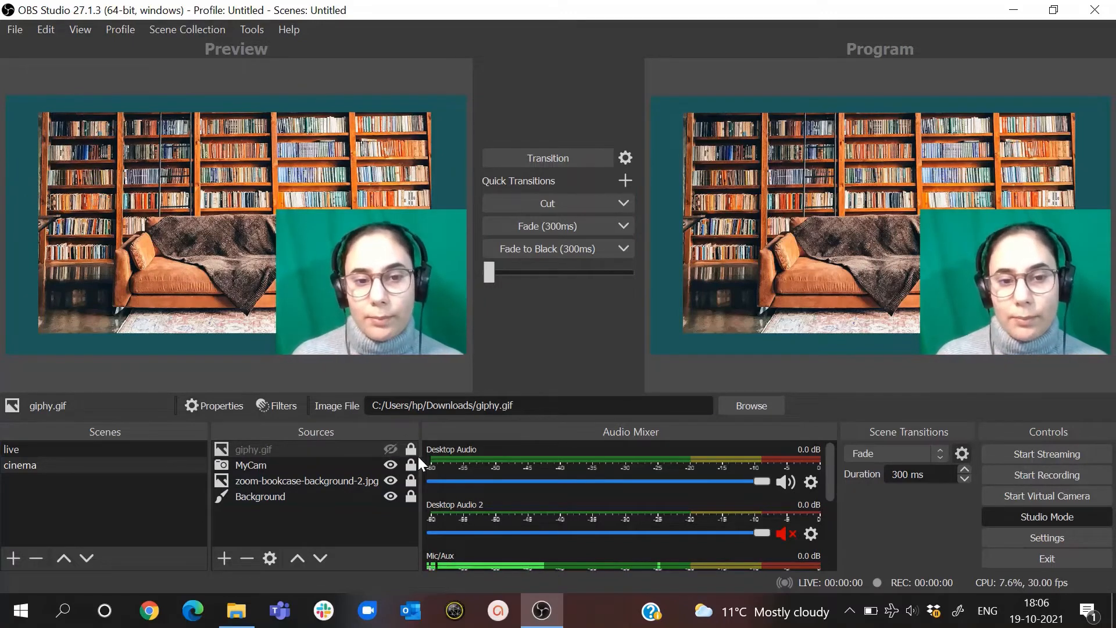
click(411, 451)
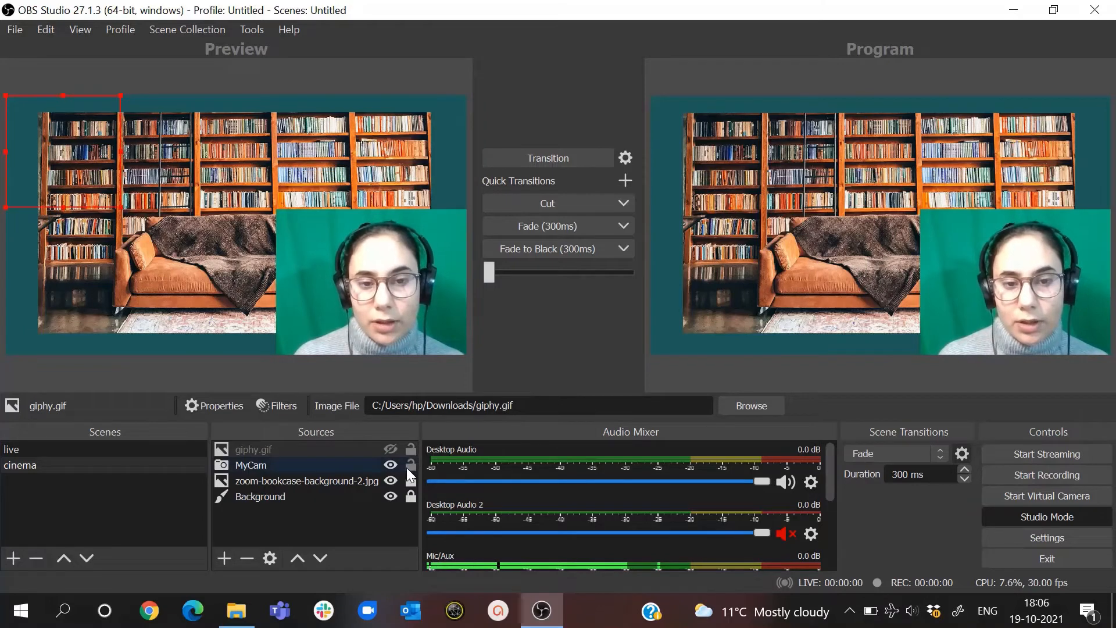
click(407, 466)
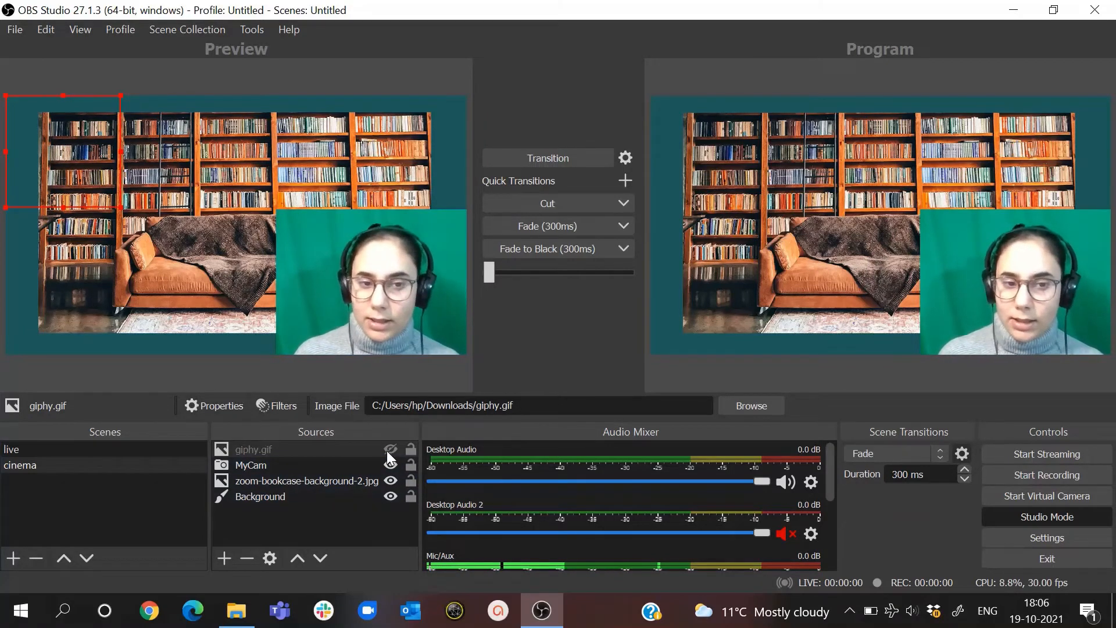
- Place MyCam above giphy.gif in the cinema source order, and briefly show giphy.gif before hiding it again
click(365, 463)
click(296, 560)
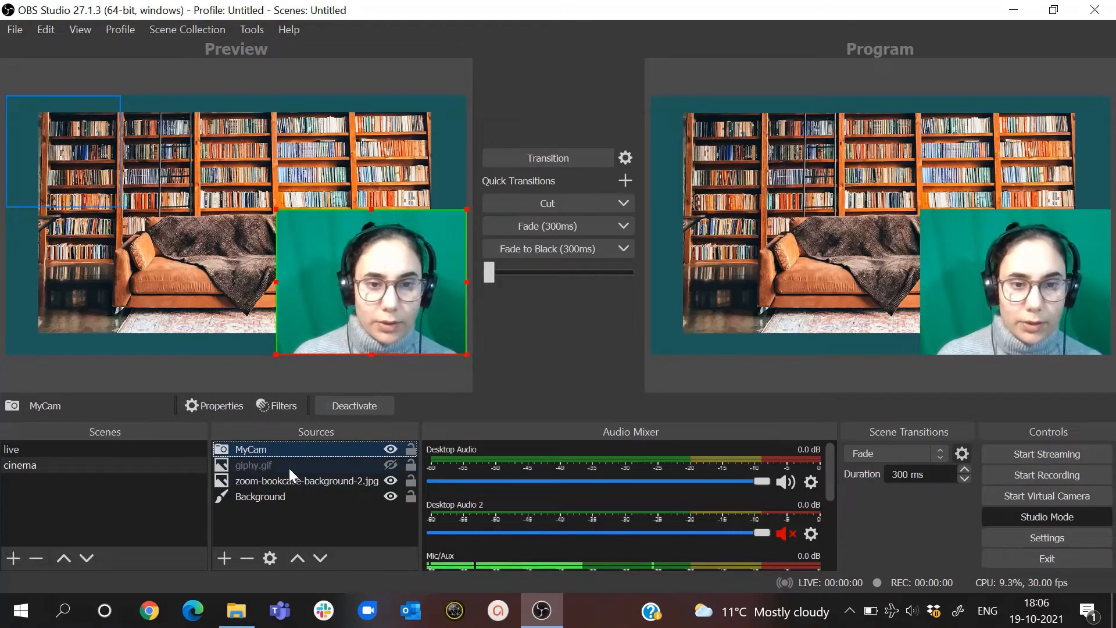
click(390, 464)
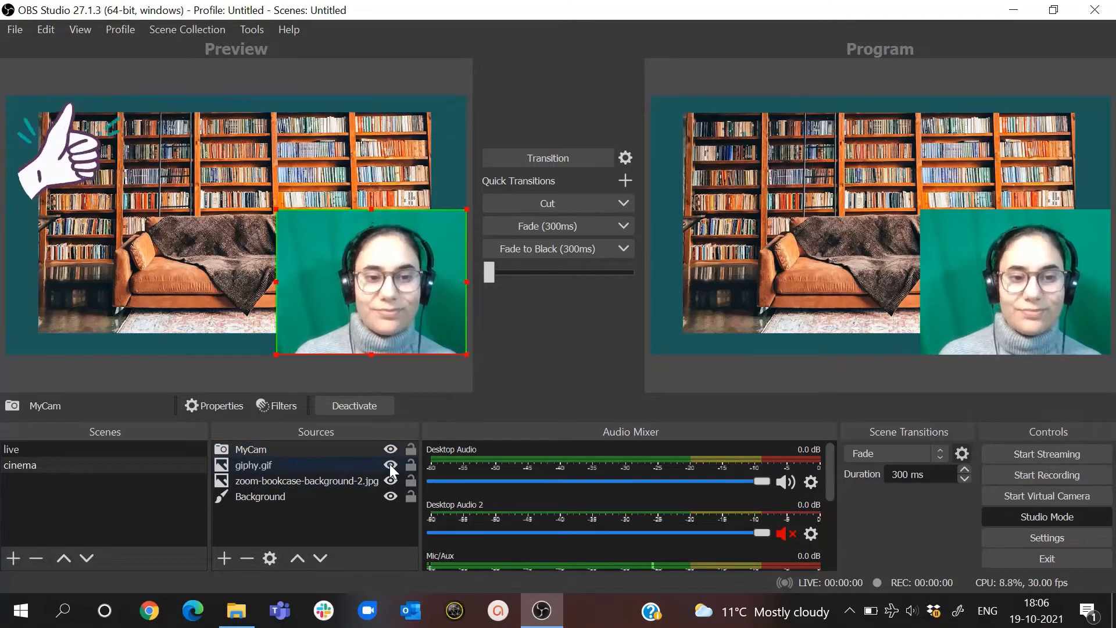
click(389, 464)
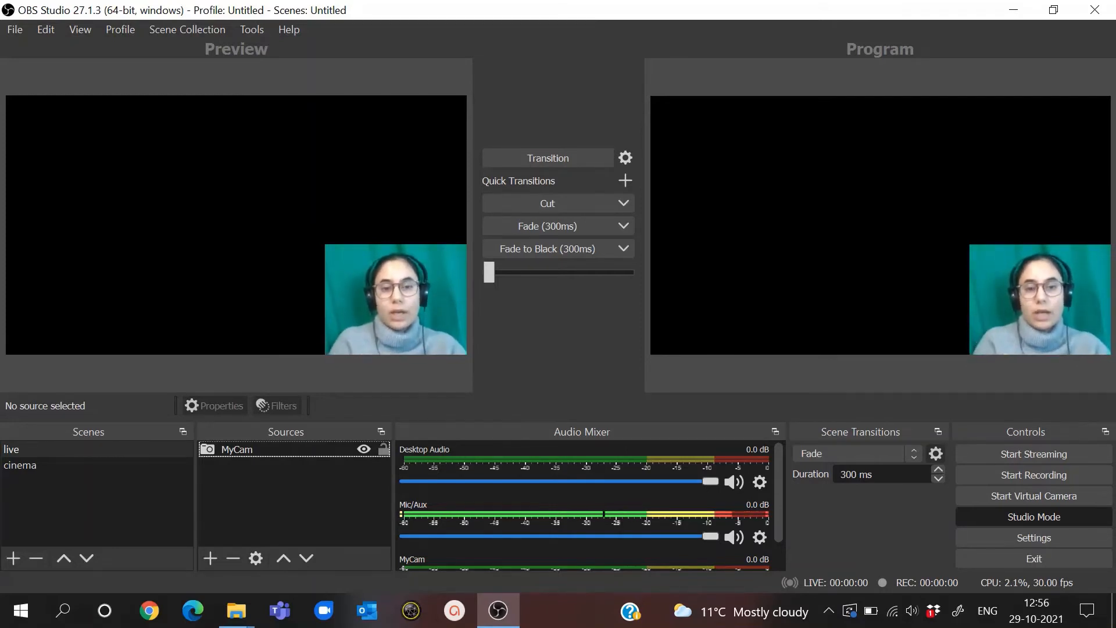
- Preview the cinema scene, return to the live scene and open the filters of its MyCam source
click(89, 466)
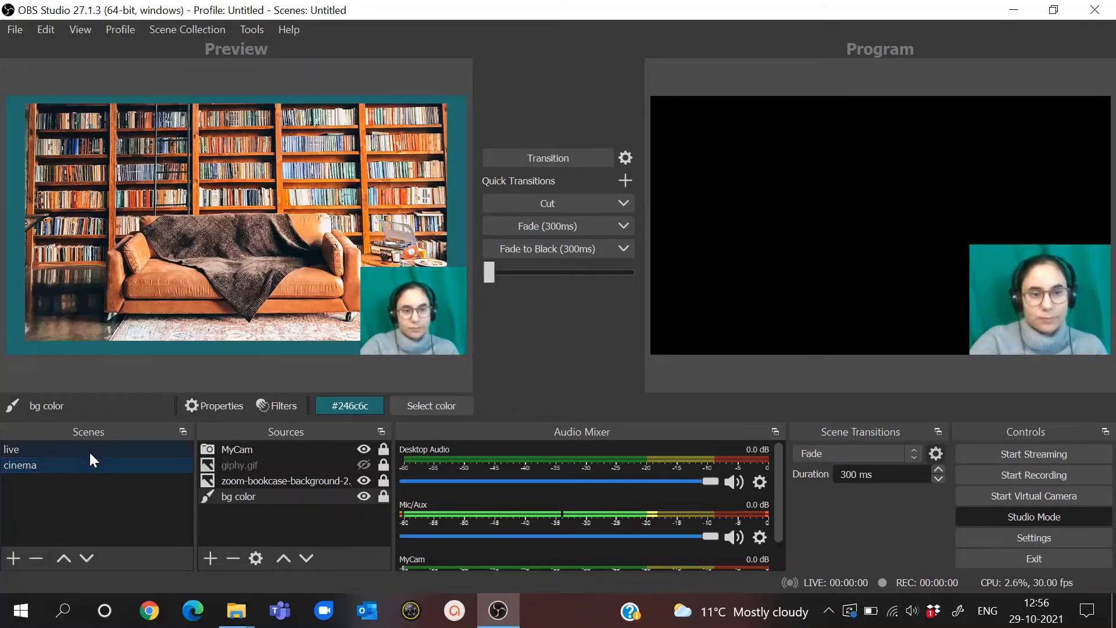
click(89, 451)
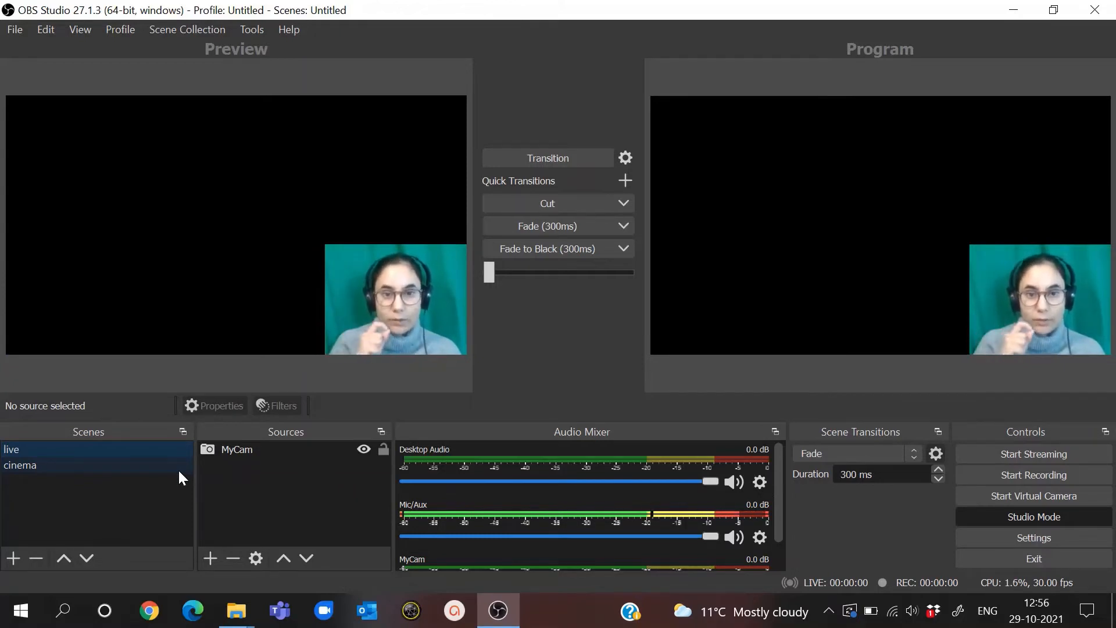
click(221, 445)
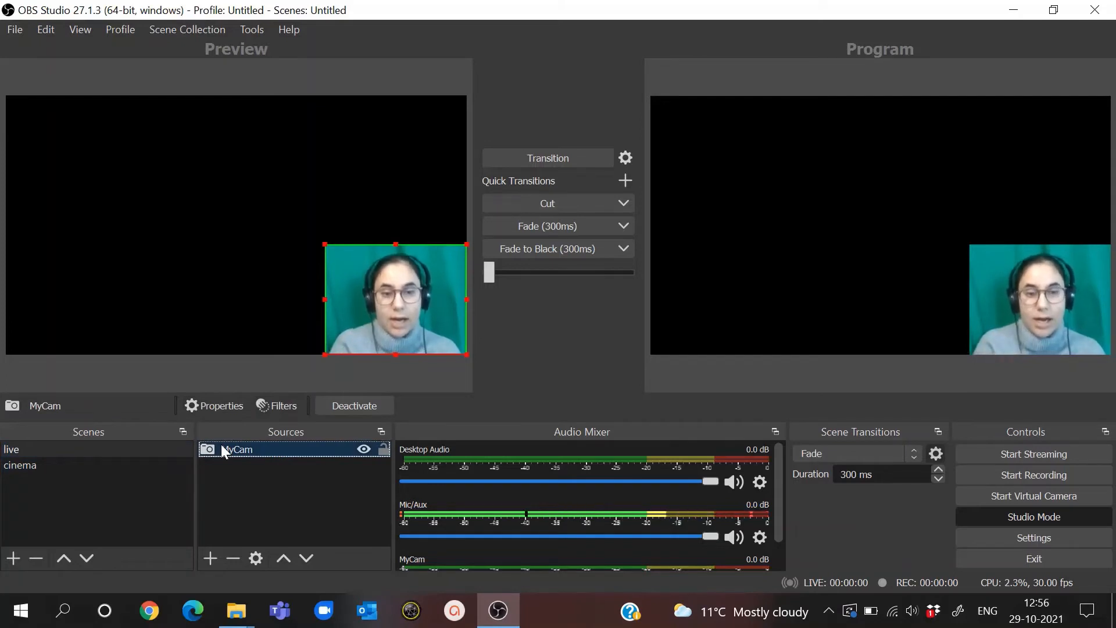
right_click(222, 445)
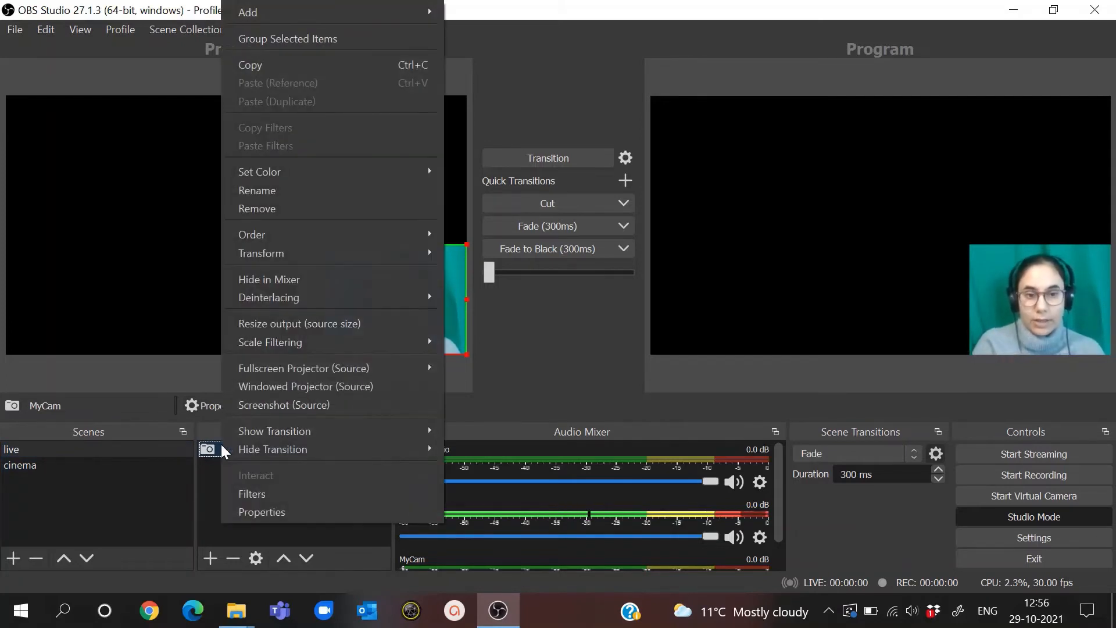
click(270, 500)
mouse_move(662, 3)
mouse_down()
mouse_move(655, 43)
mouse_move(656, 16)
mouse_up()
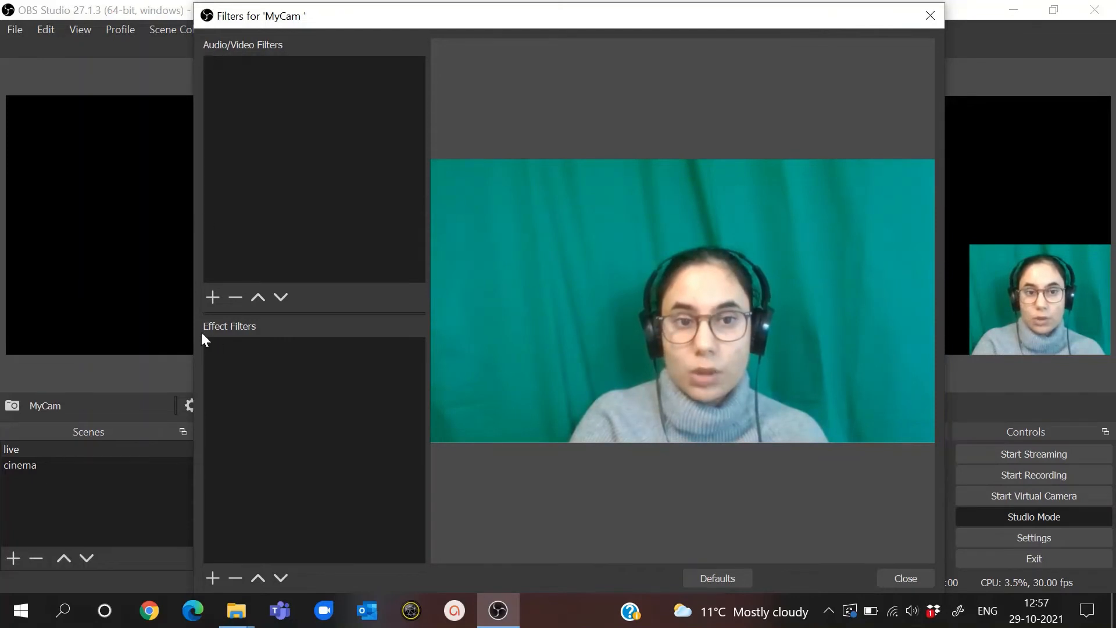
- Add a Chroma Key effect filter named "green screen" to MyCam
click(213, 578)
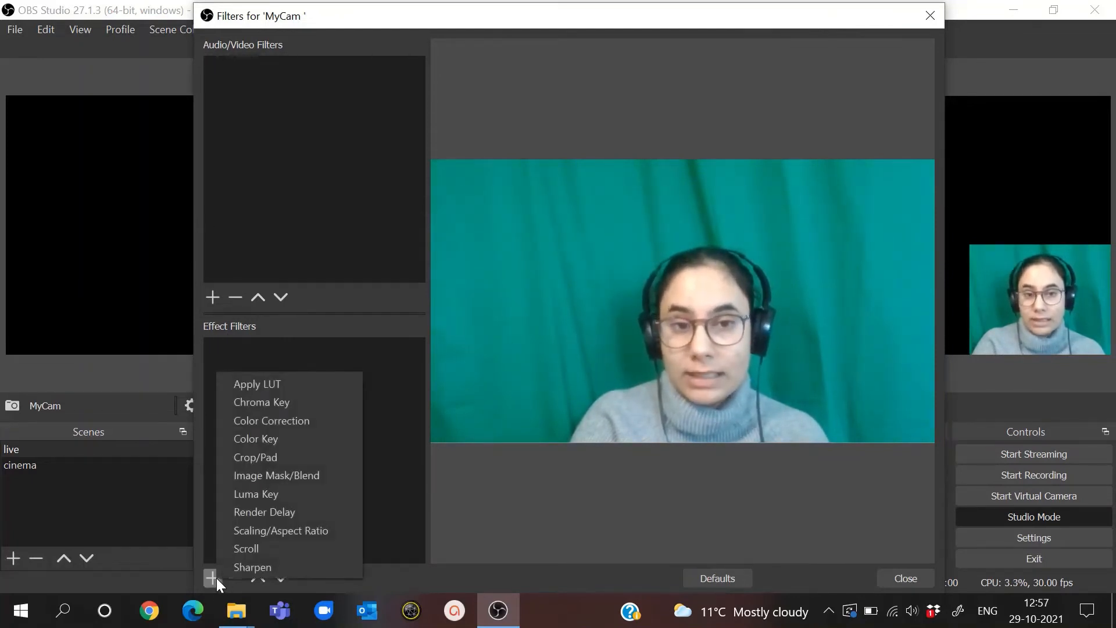
click(292, 407)
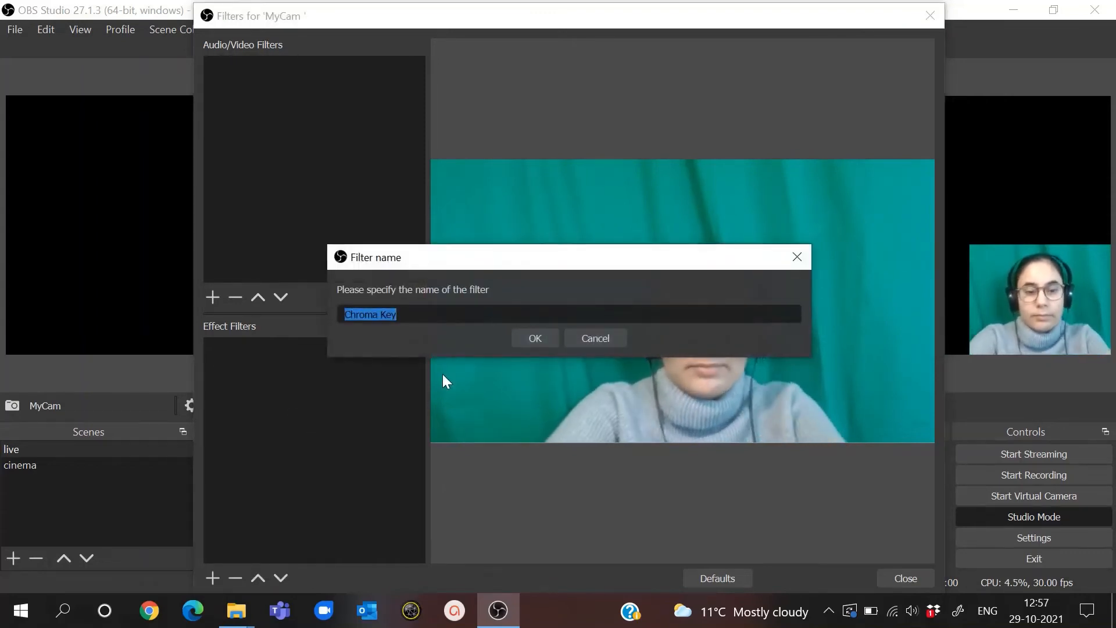
text(green screen)
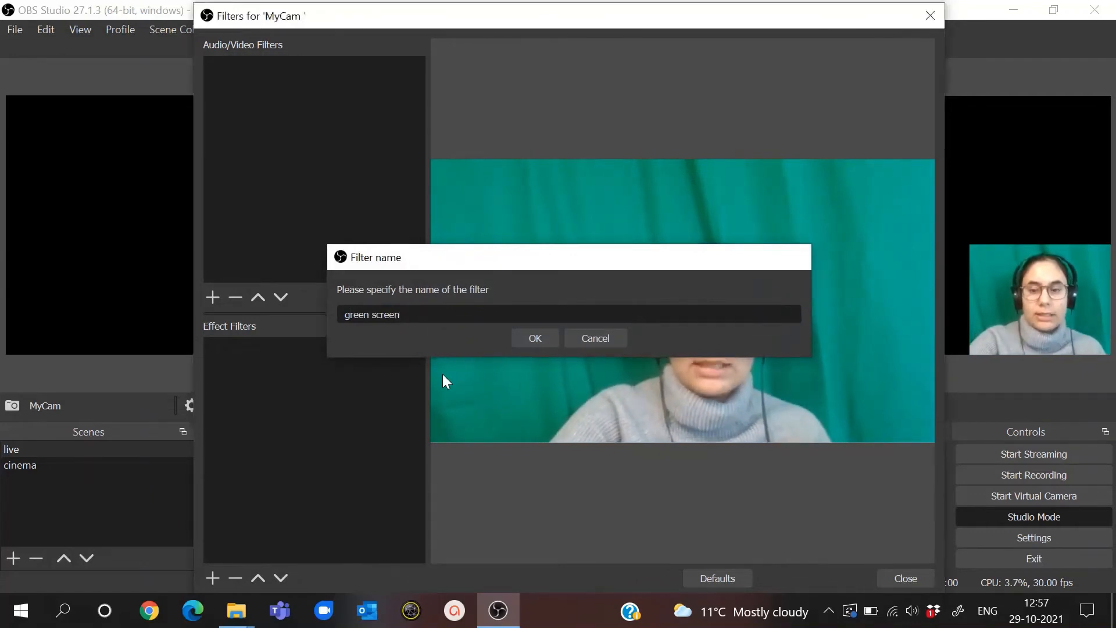
key(Return)
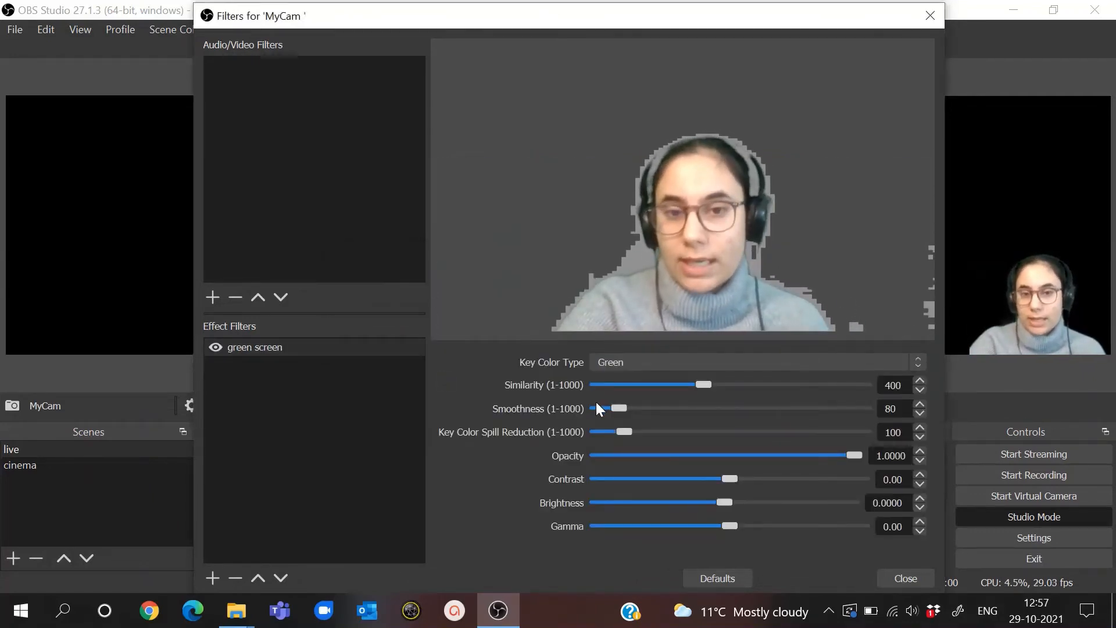
- Set the green screen filter's smoothness and key color spill reduction to 1 and its similarity to 464, and close the filters
drag(618, 408, 597, 437)
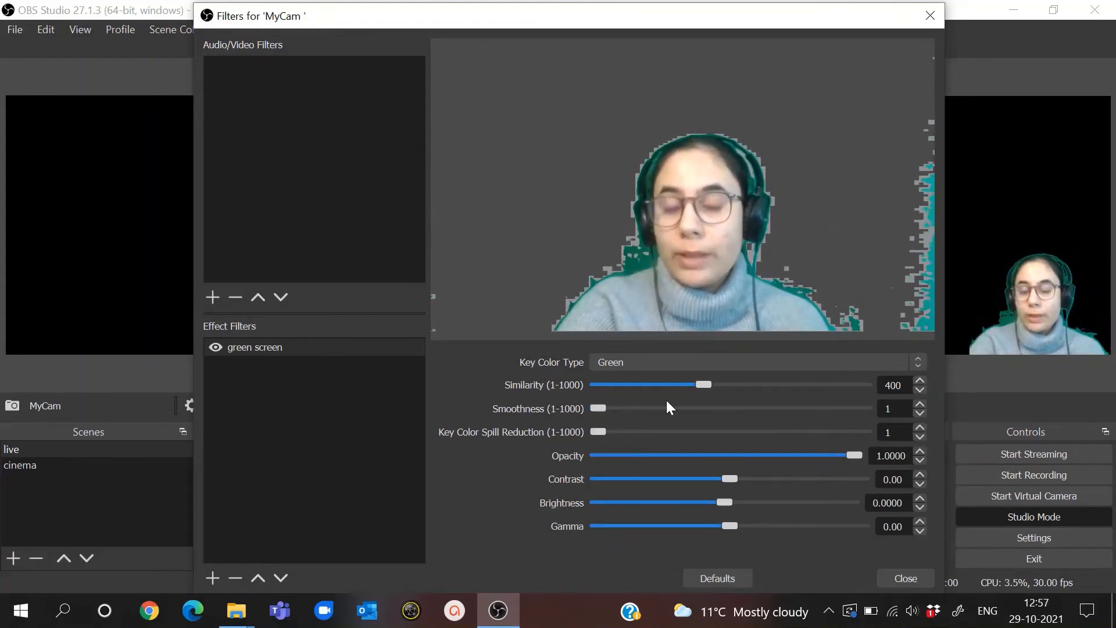
drag(699, 381, 719, 381)
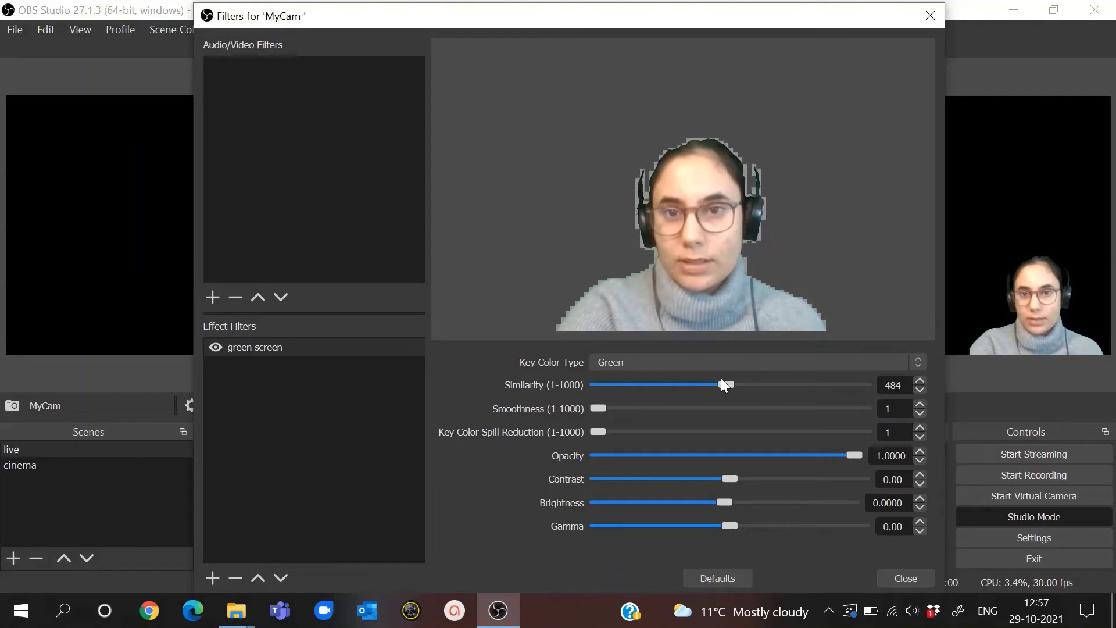
drag(717, 381, 716, 380)
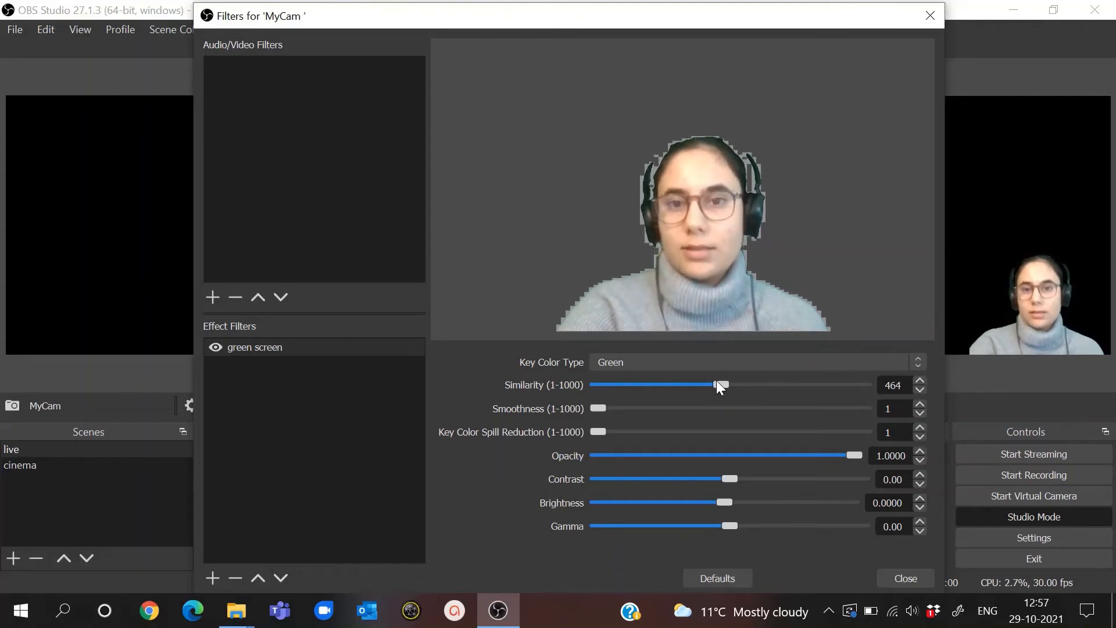
click(881, 579)
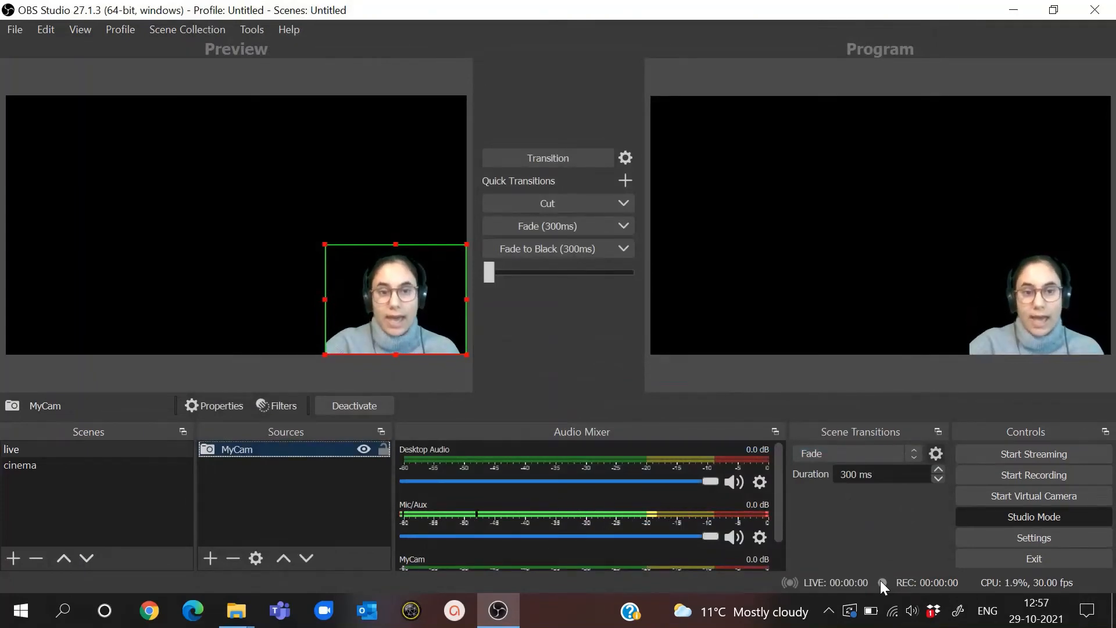
- Bring the cinema scene into the preview to check the keyed webcam over the bookcase image
click(76, 465)
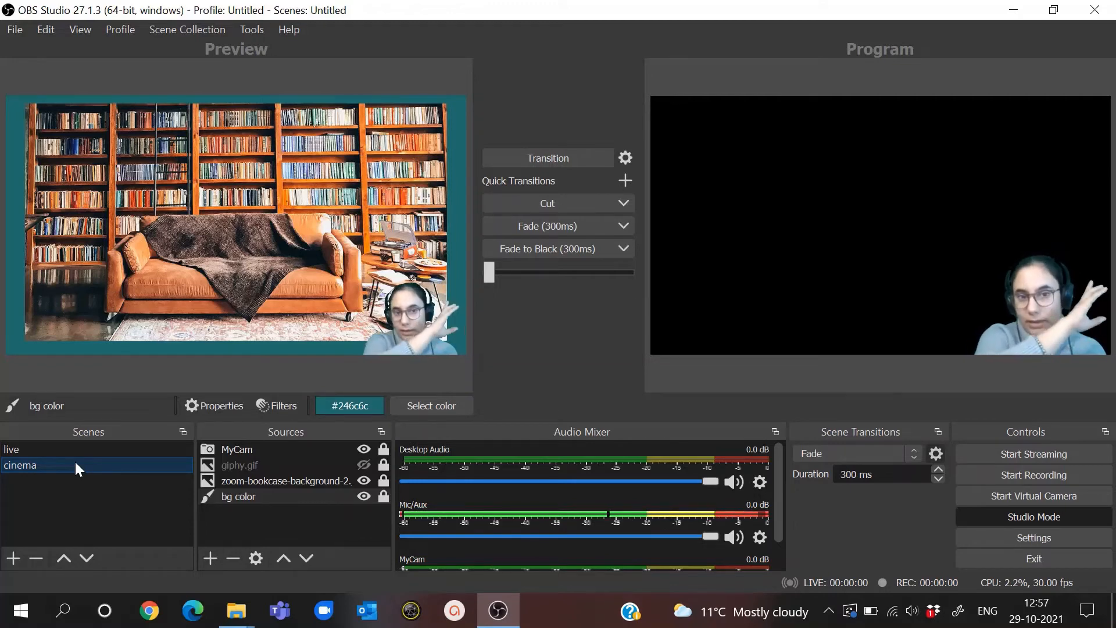
- Show the giphy.gif source in the cinema scene, and turn off studio mode to switch directly between the live and cinema scenes
click(364, 465)
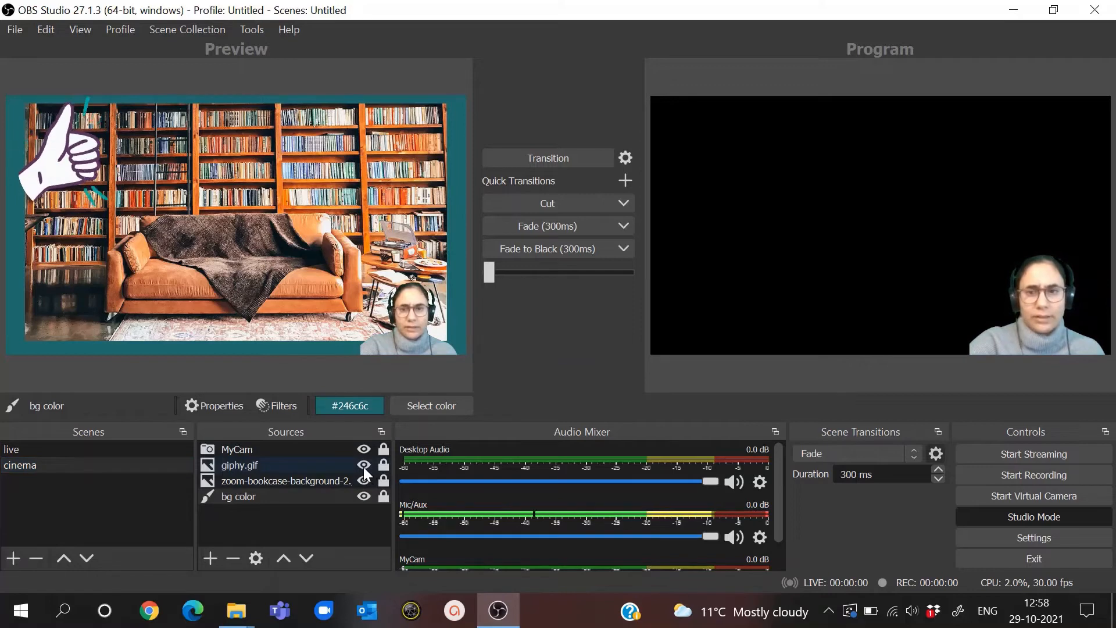
click(130, 449)
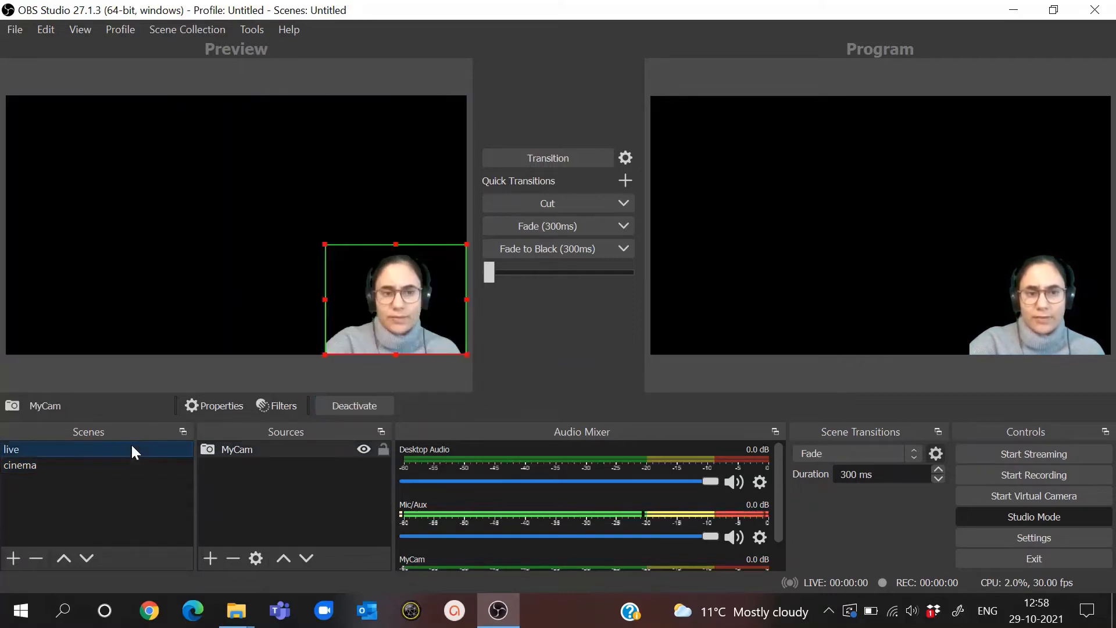
click(1034, 517)
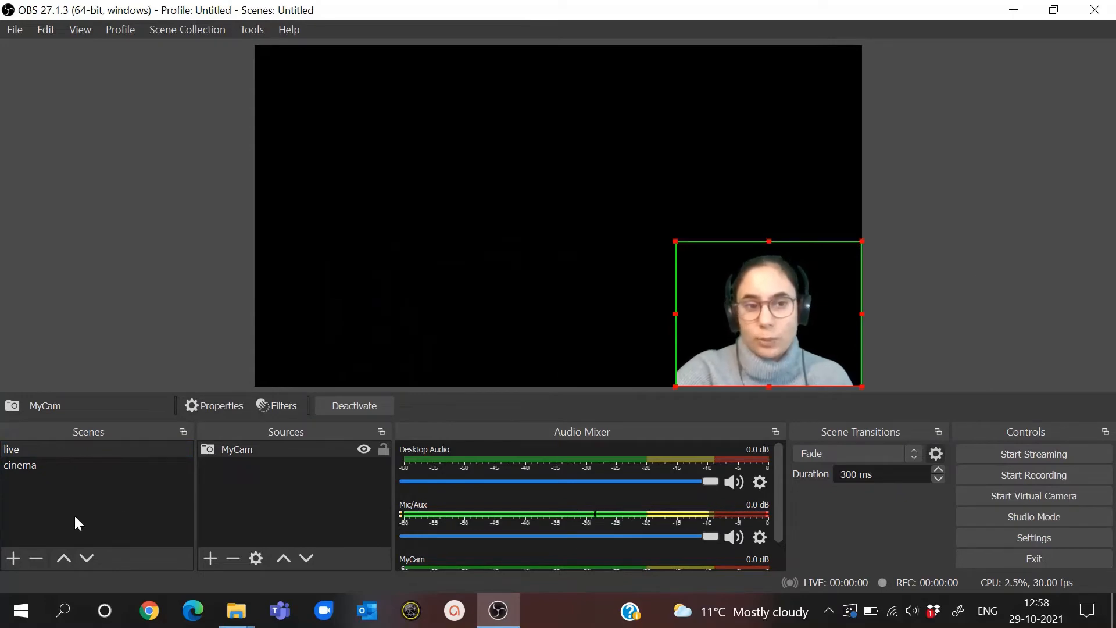
click(56, 465)
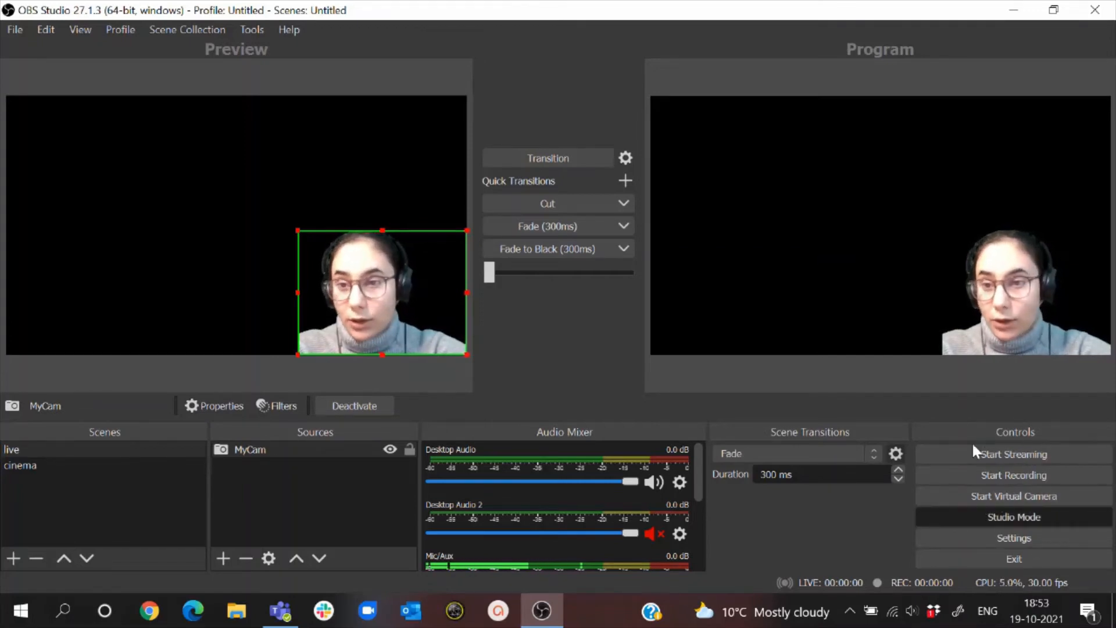
- Start the virtual camera from the live scene and start a Meet now meeting in the Onboarding team's General channel in Microsoft Teams
click(1026, 505)
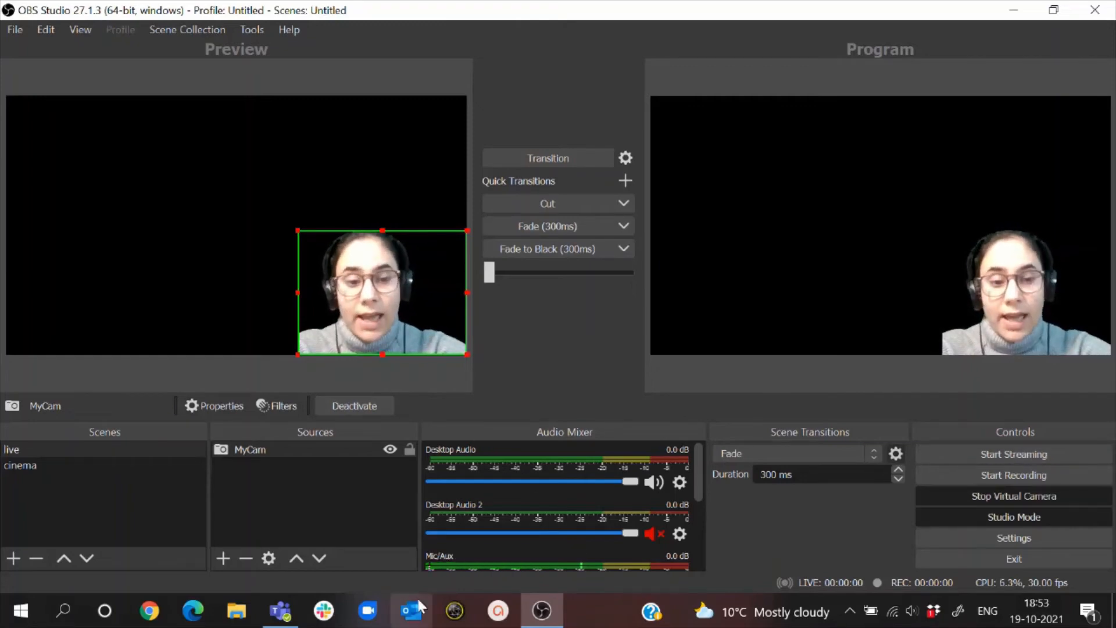
click(289, 613)
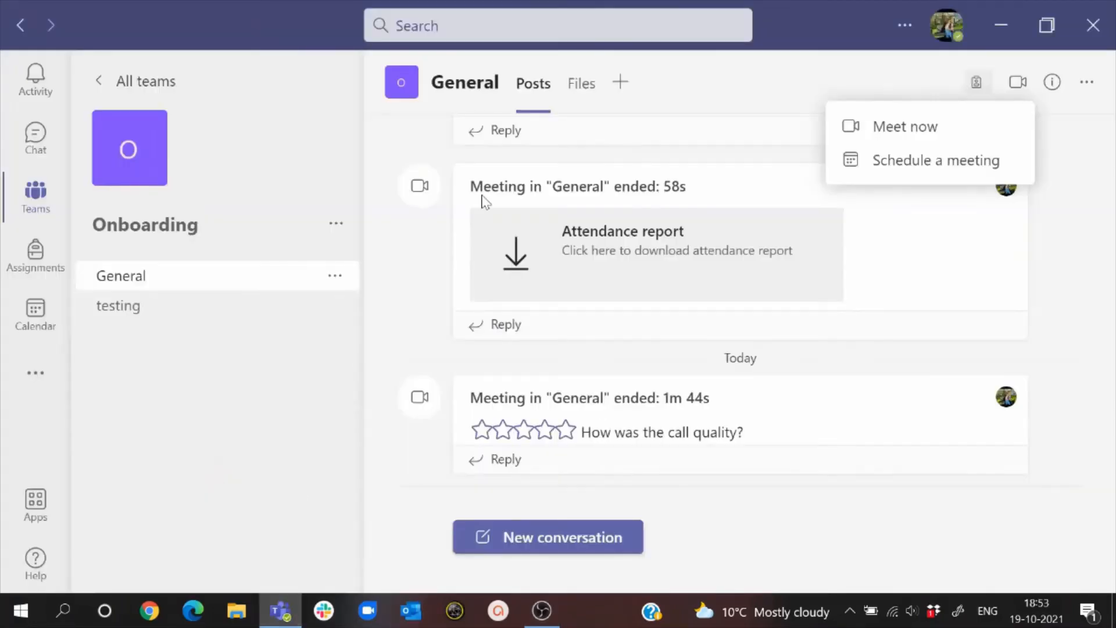
click(874, 132)
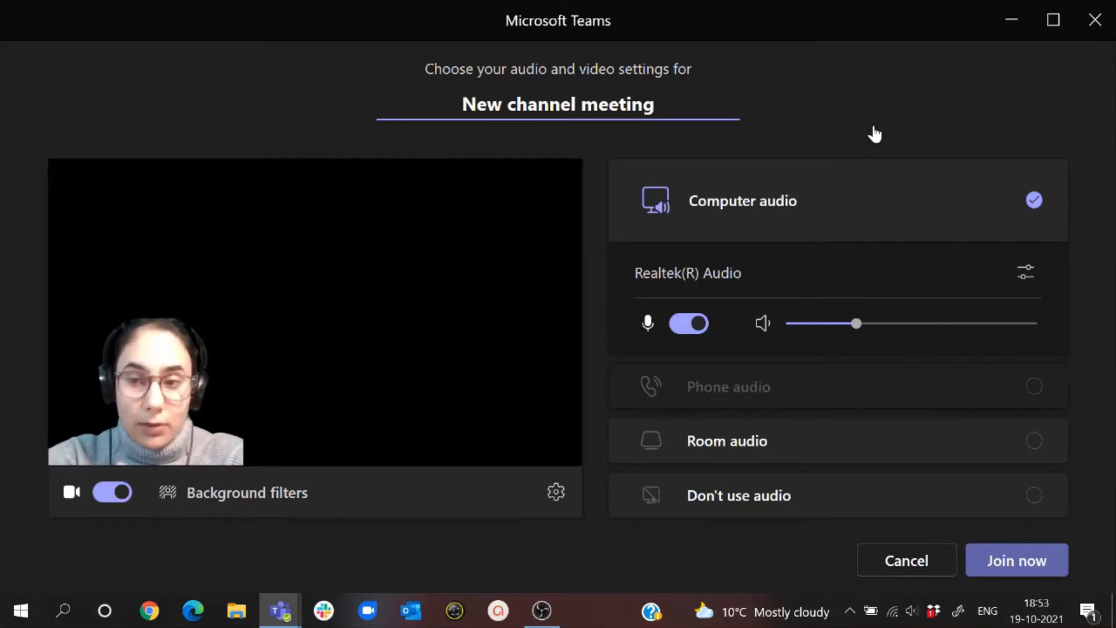
- In the meeting's device settings, switch the camera to HP TrueVision HD Camera and back to OBS Virtual Camera, and close the settings
click(556, 495)
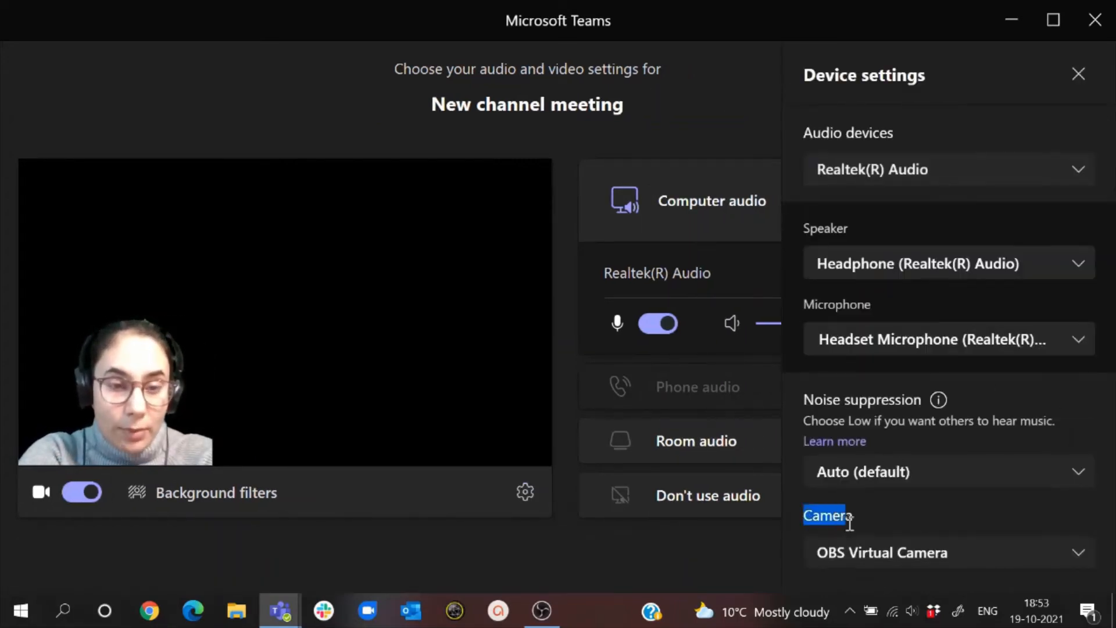
click(866, 555)
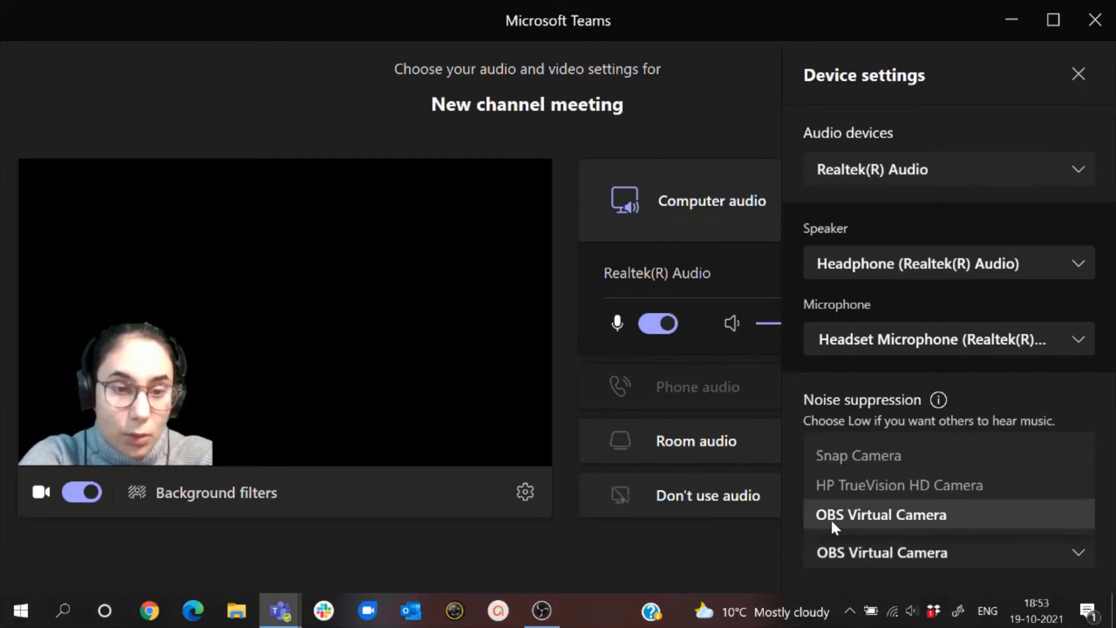
click(852, 490)
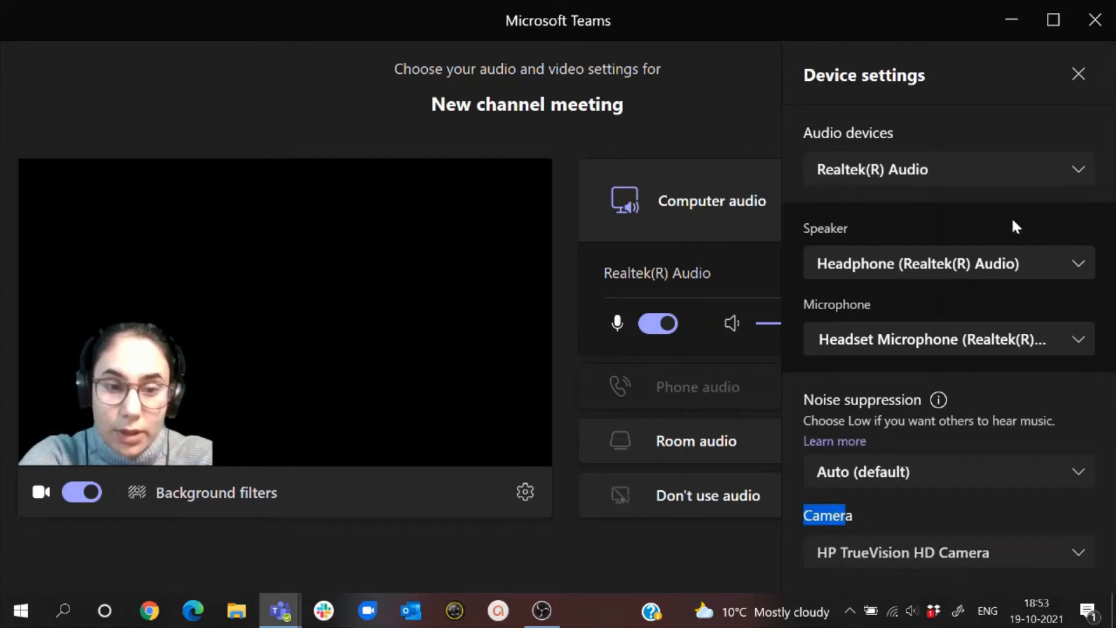
click(950, 558)
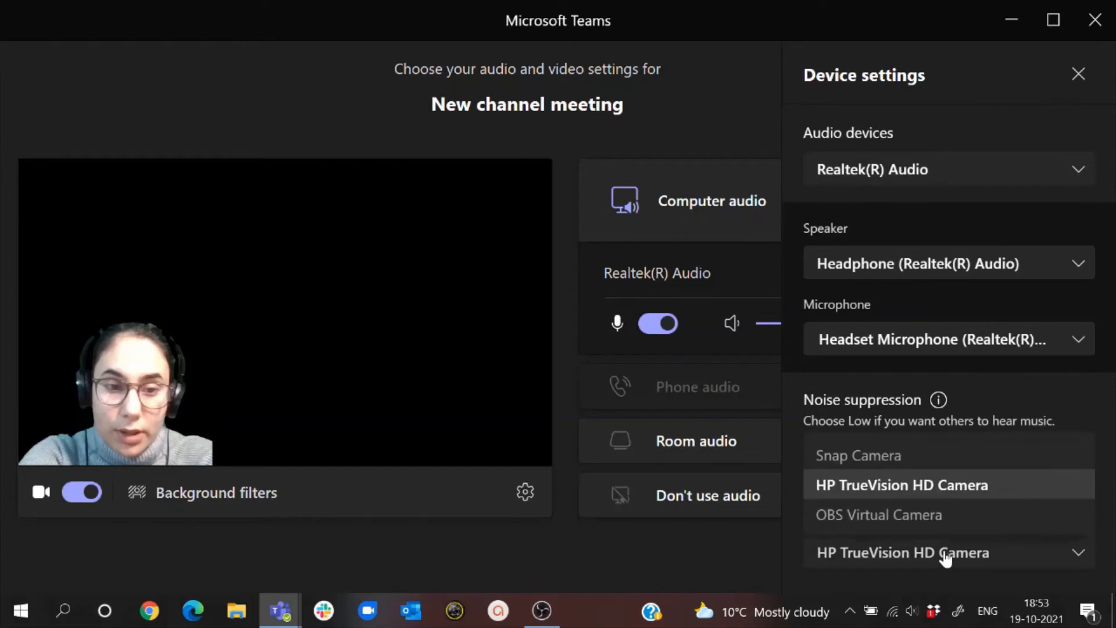
click(854, 514)
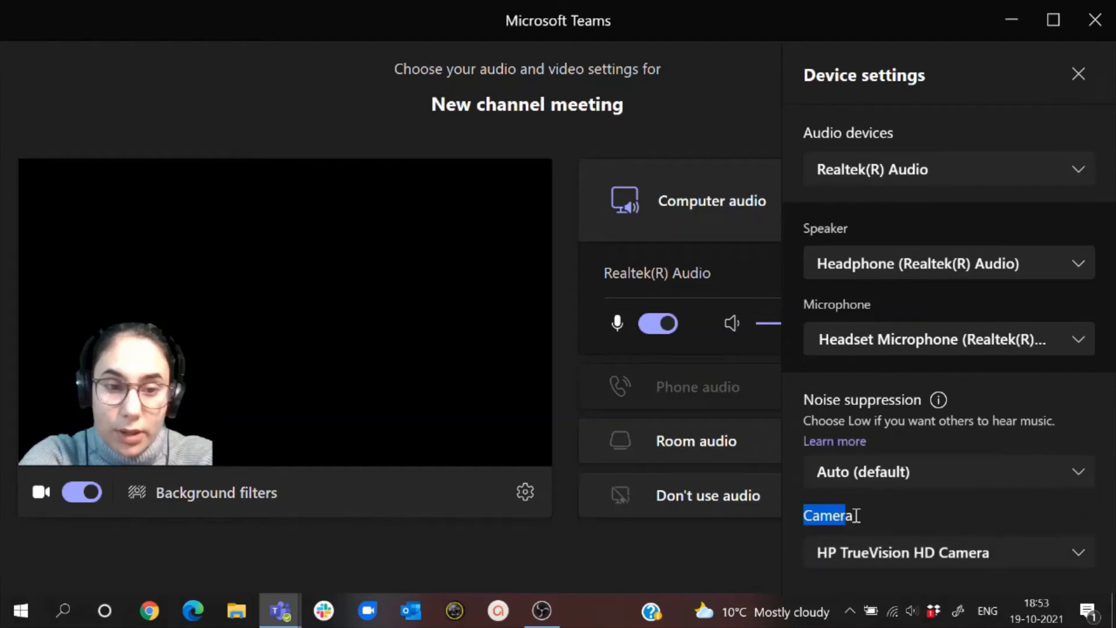
click(1083, 74)
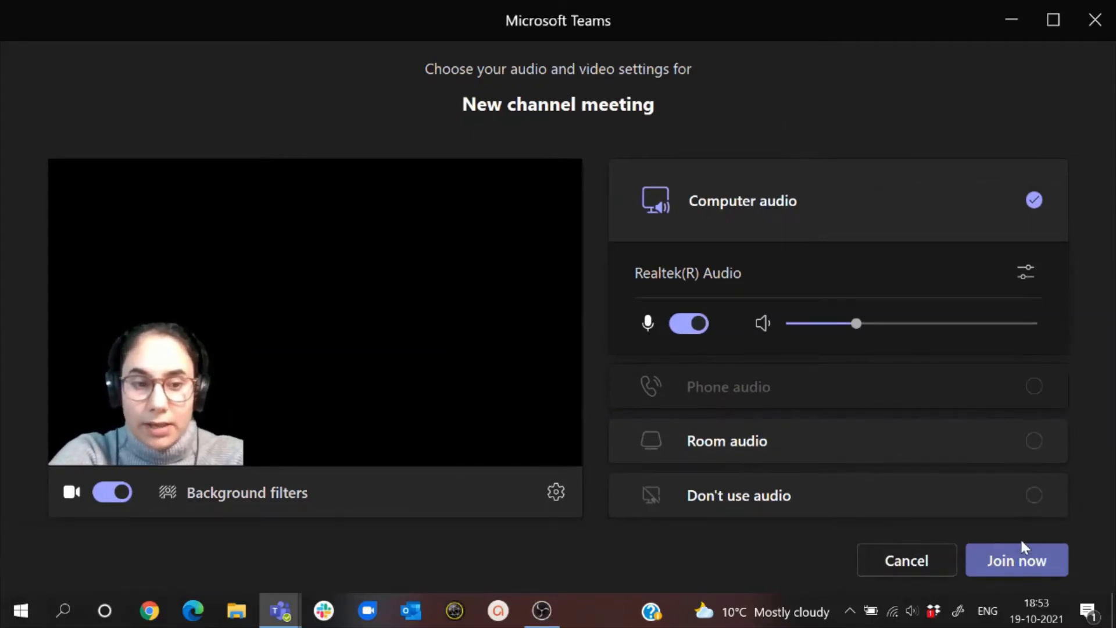
- Check the OBS Studio output, join the Teams channel meeting and dismiss the invitation dialog
click(539, 615)
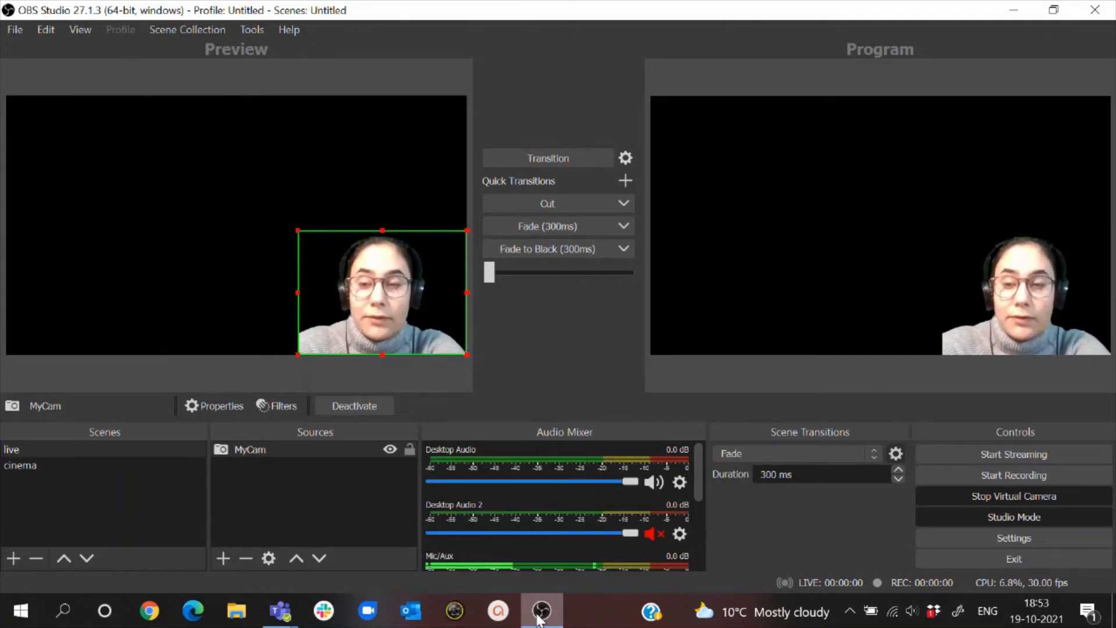
click(539, 615)
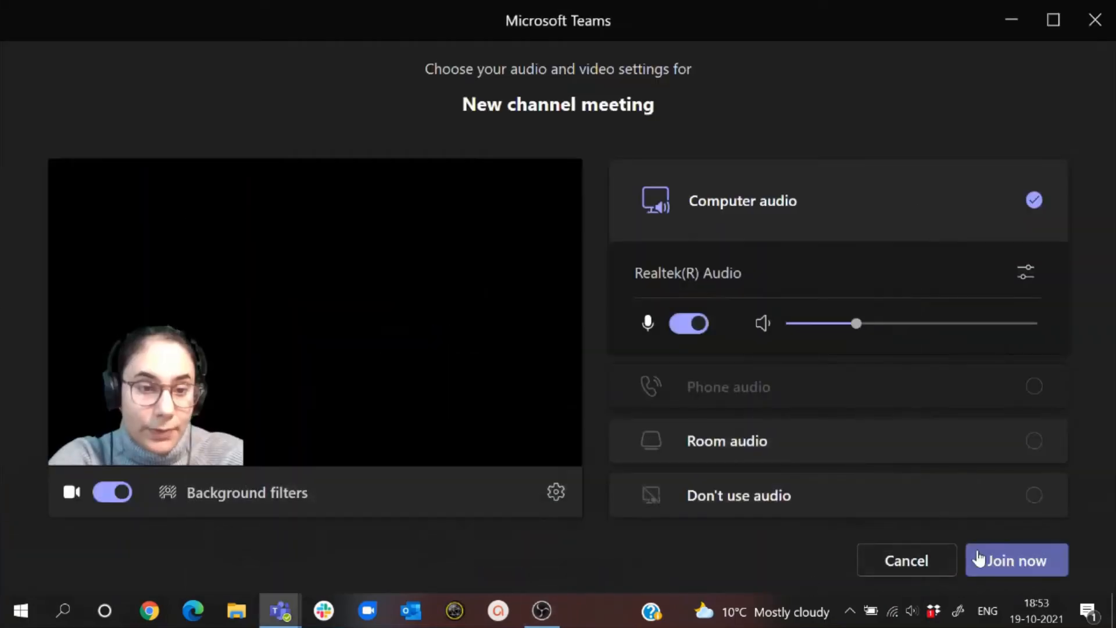
click(985, 560)
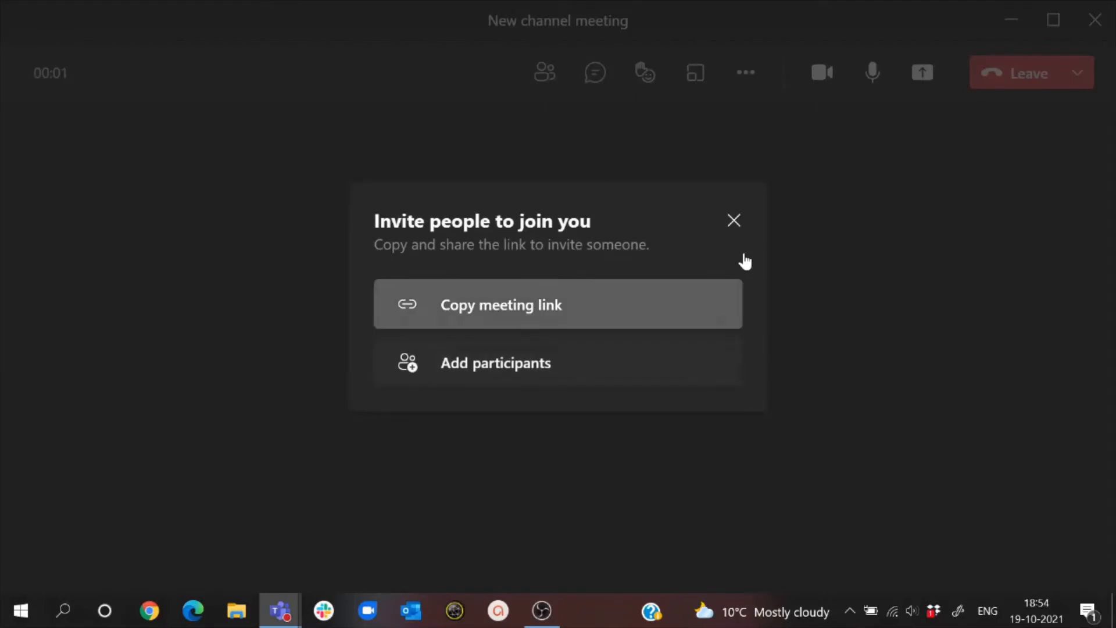
click(735, 223)
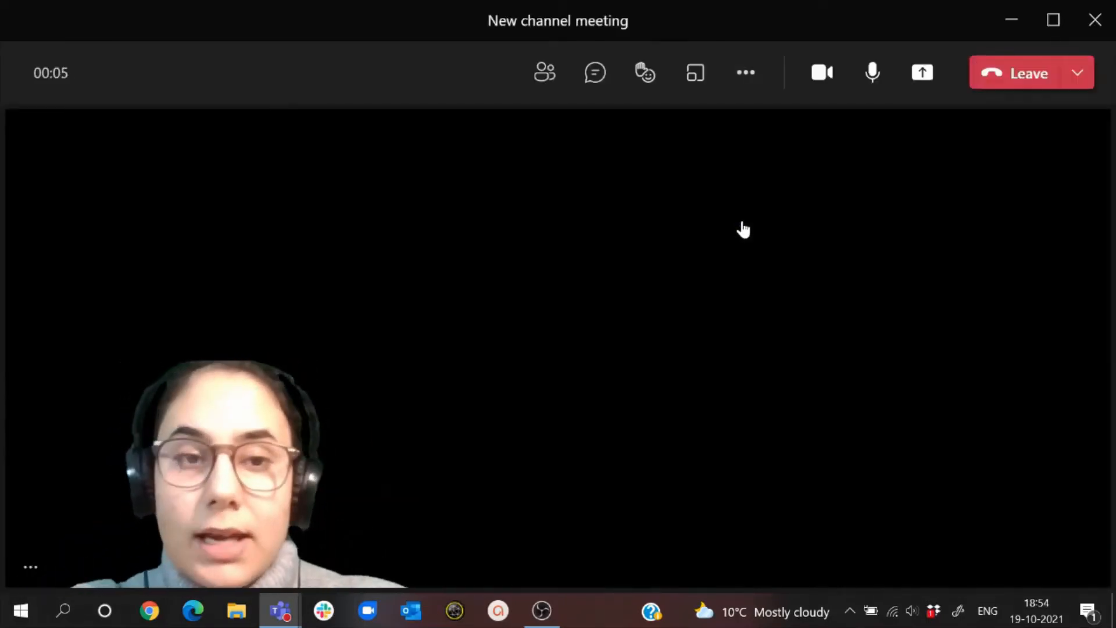
- Show OBS Studio as a smaller window over the meeting and switch it to the cinema scene with studio mode off
click(540, 621)
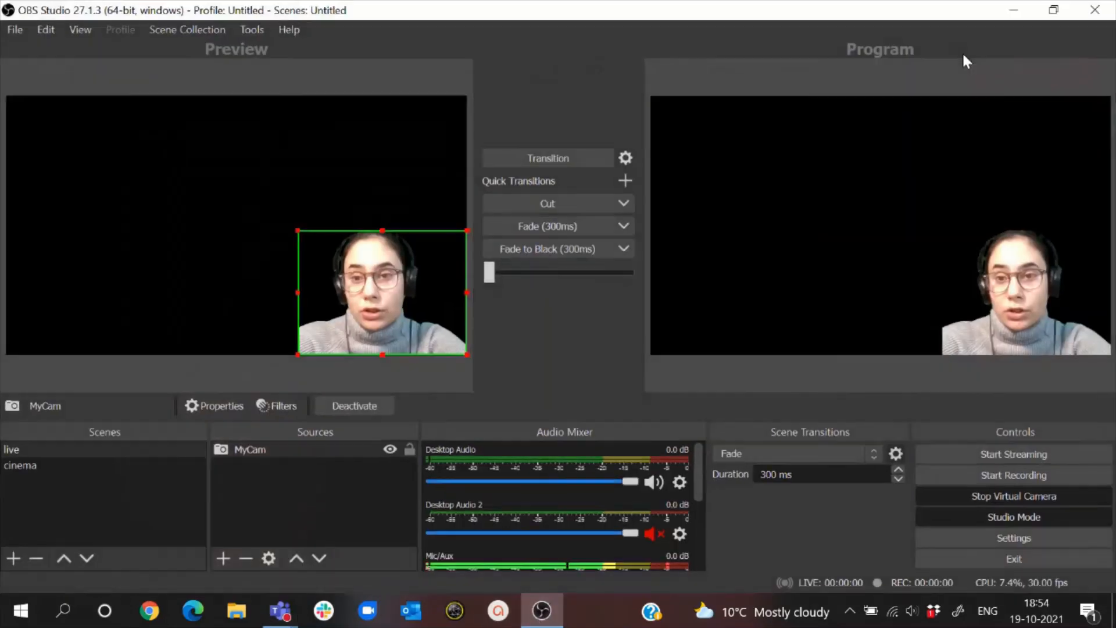
click(1062, 17)
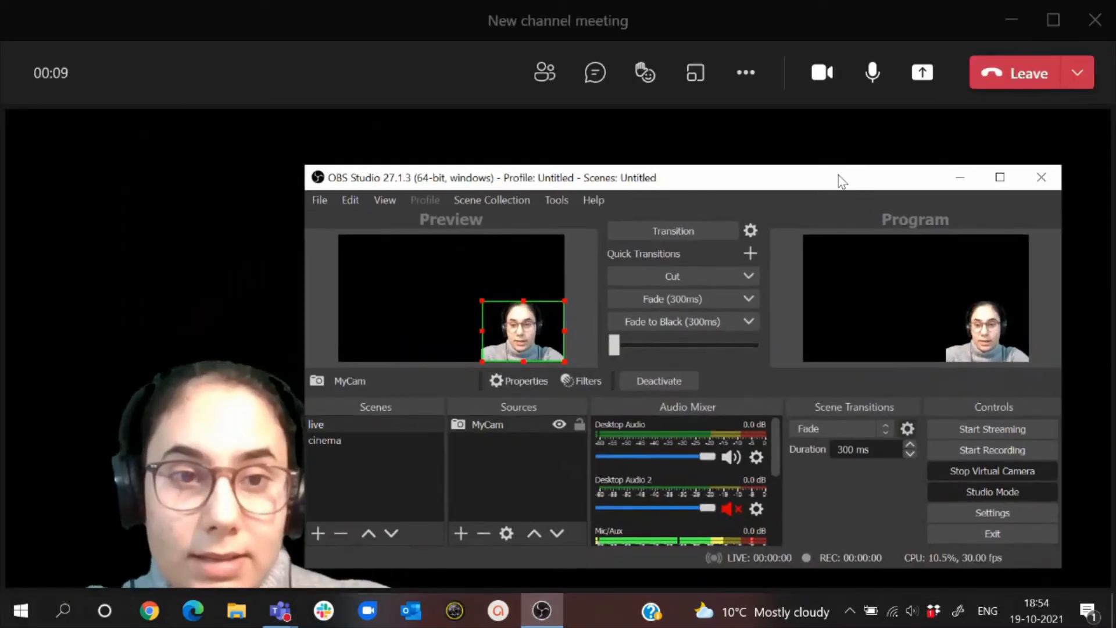
click(971, 491)
click(347, 445)
click(347, 445)
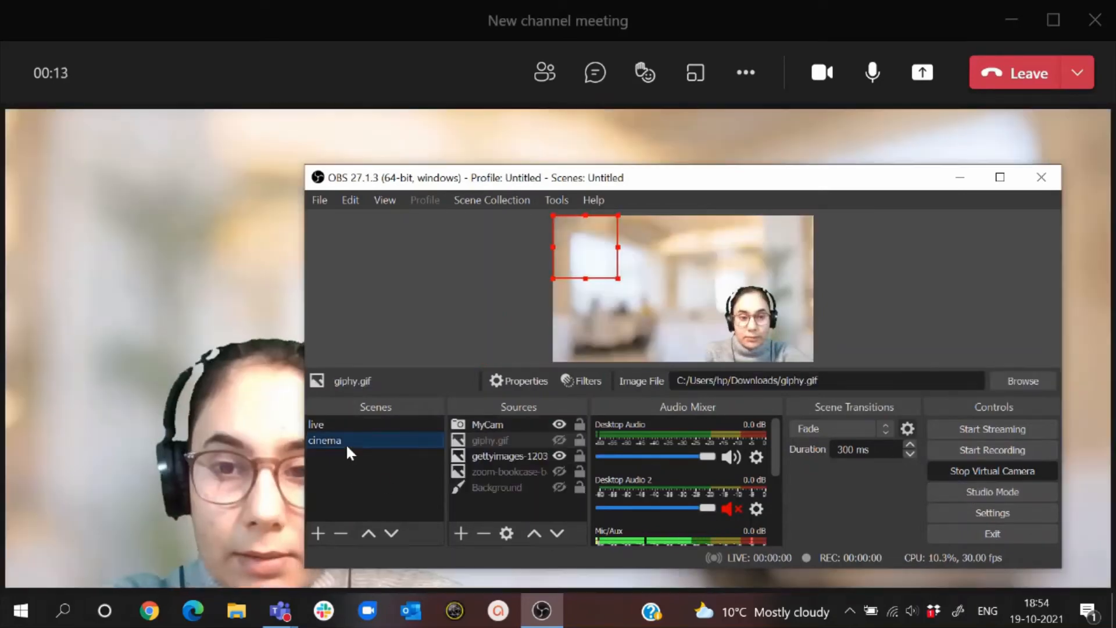
- Show the giphy.gif source in the meeting's video feed and hide it again
click(558, 440)
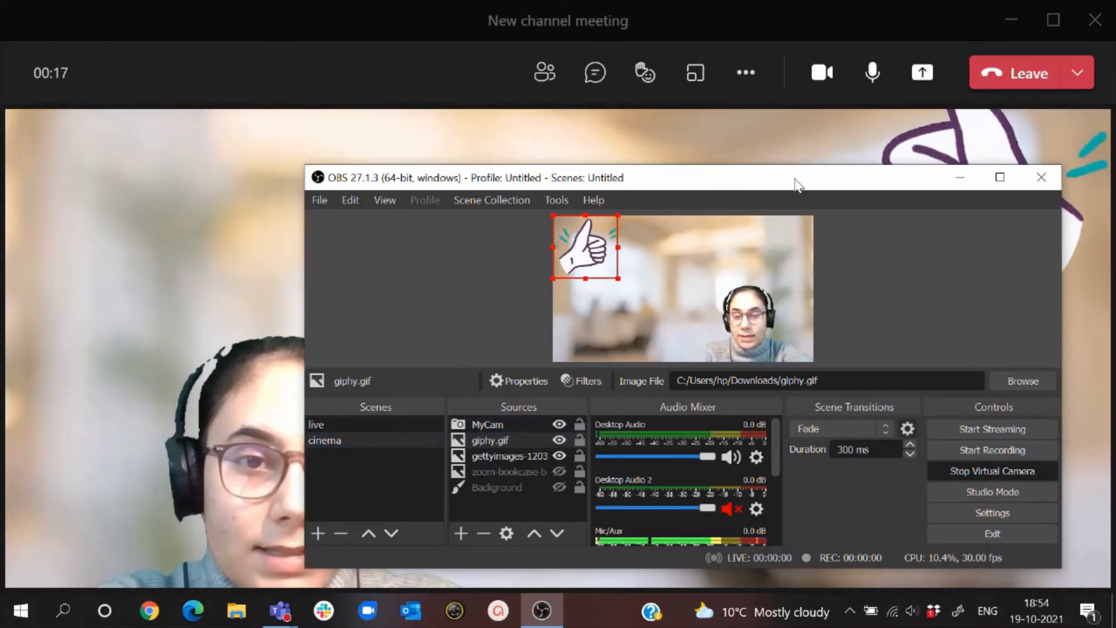
drag(794, 184, 736, 167)
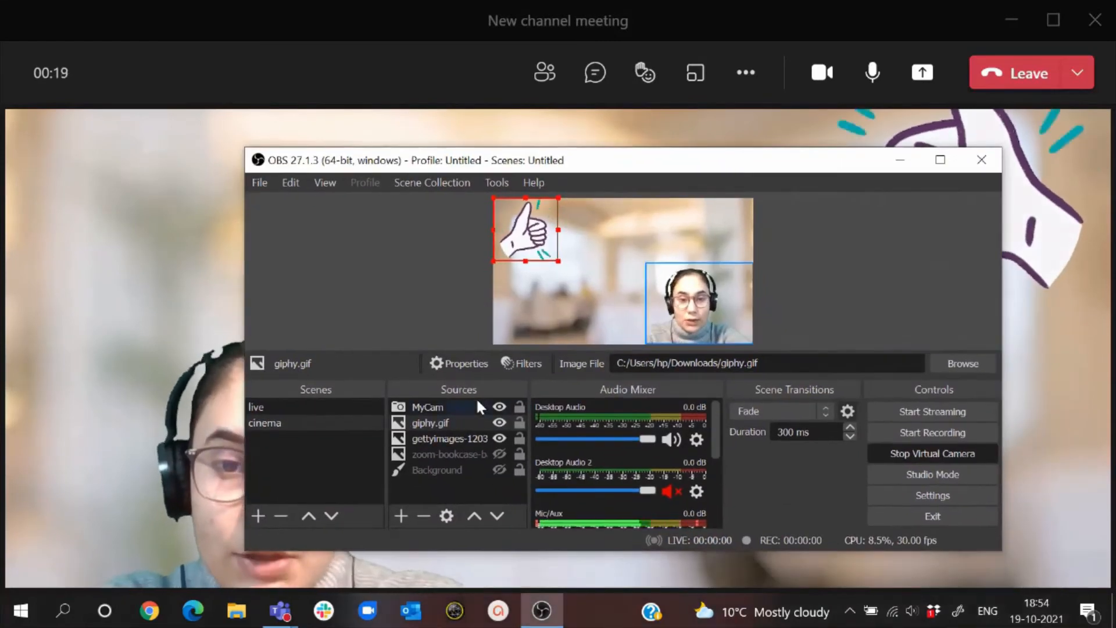
click(499, 423)
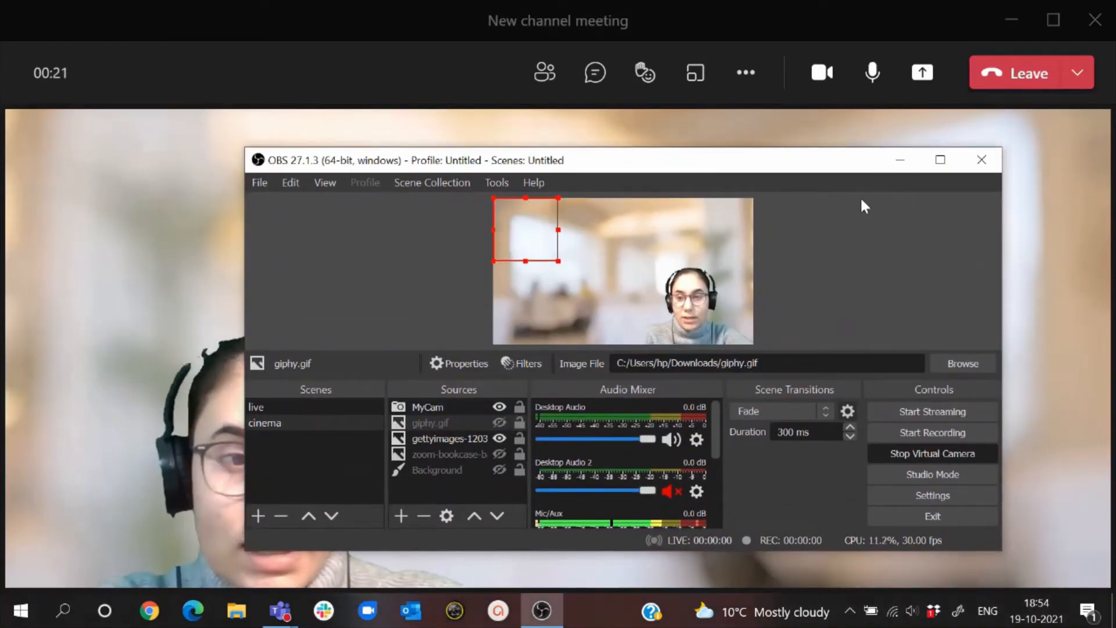
- Check the cinema scene in the Teams meeting, and return to a maximized OBS Studio window to stop the virtual camera
click(1042, 86)
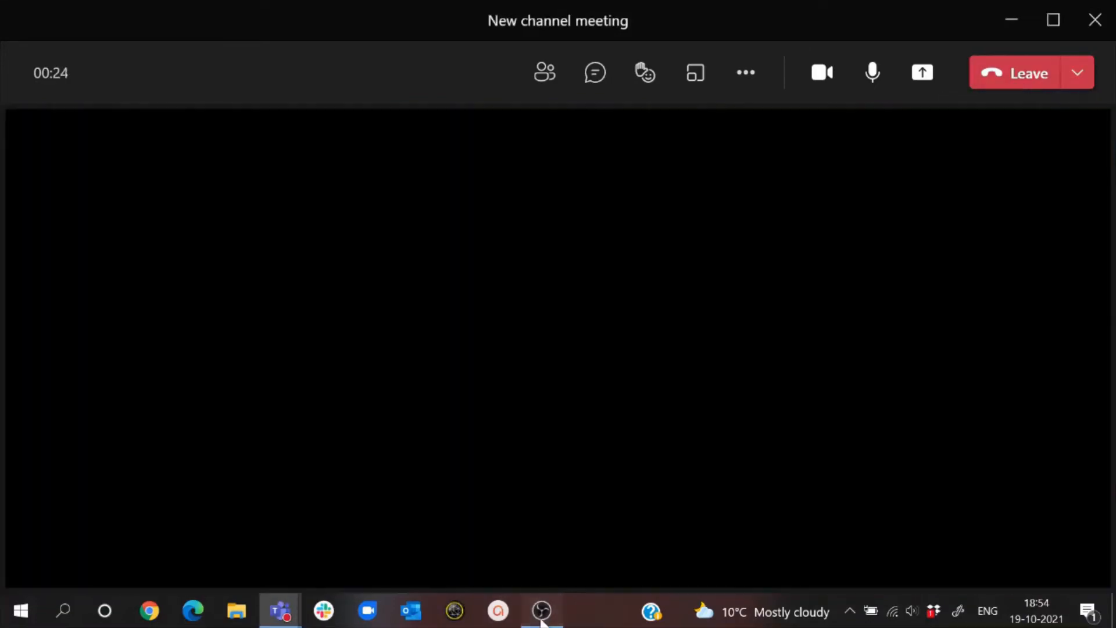
click(541, 616)
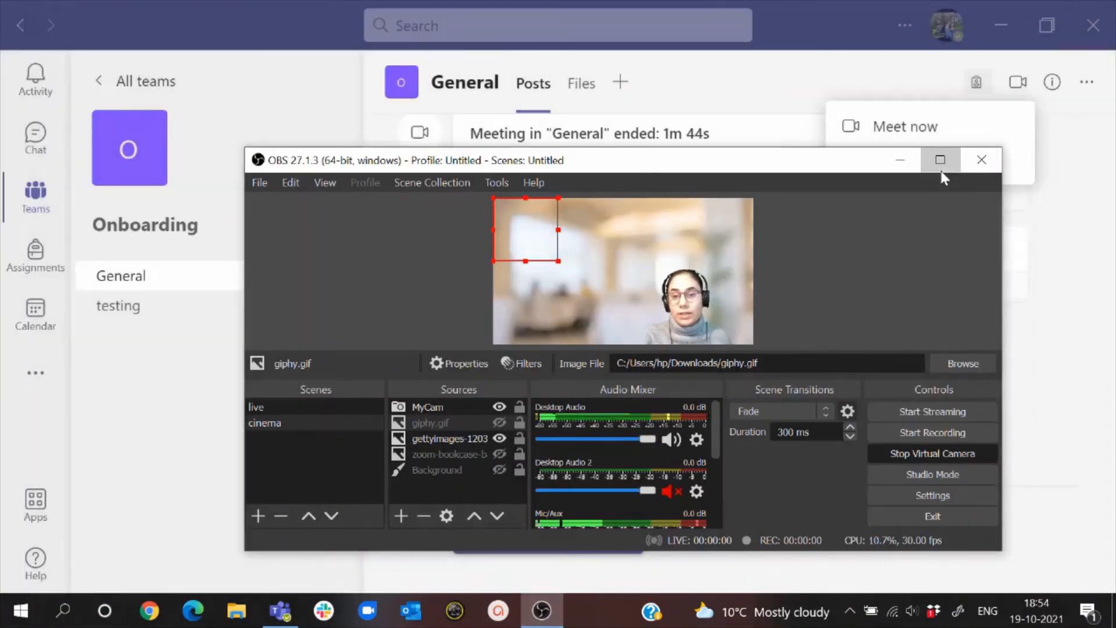
click(940, 159)
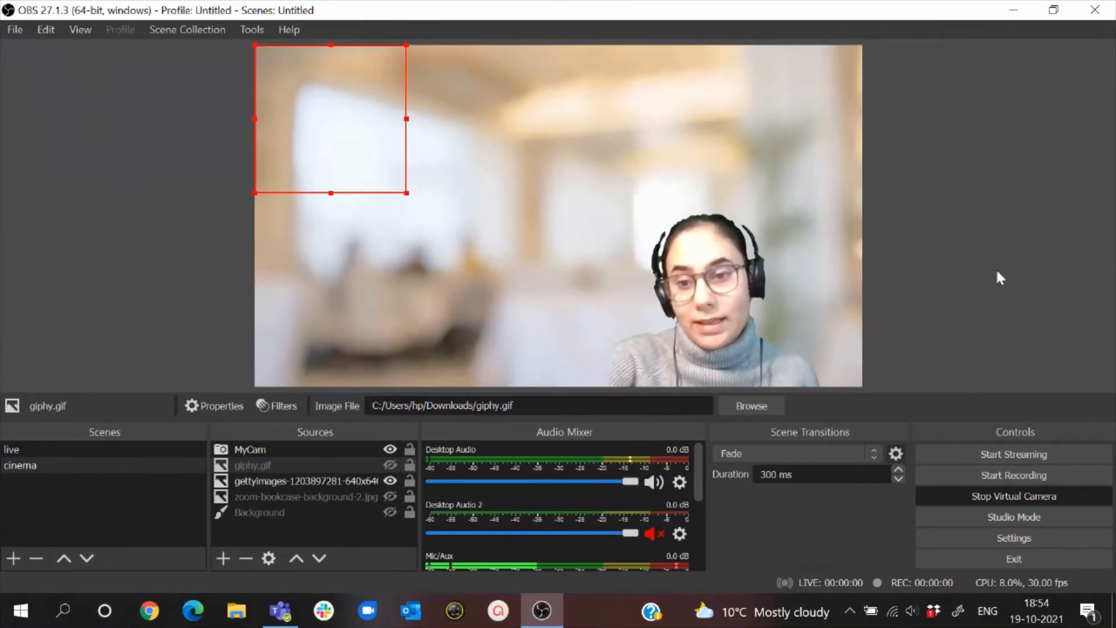
click(973, 505)
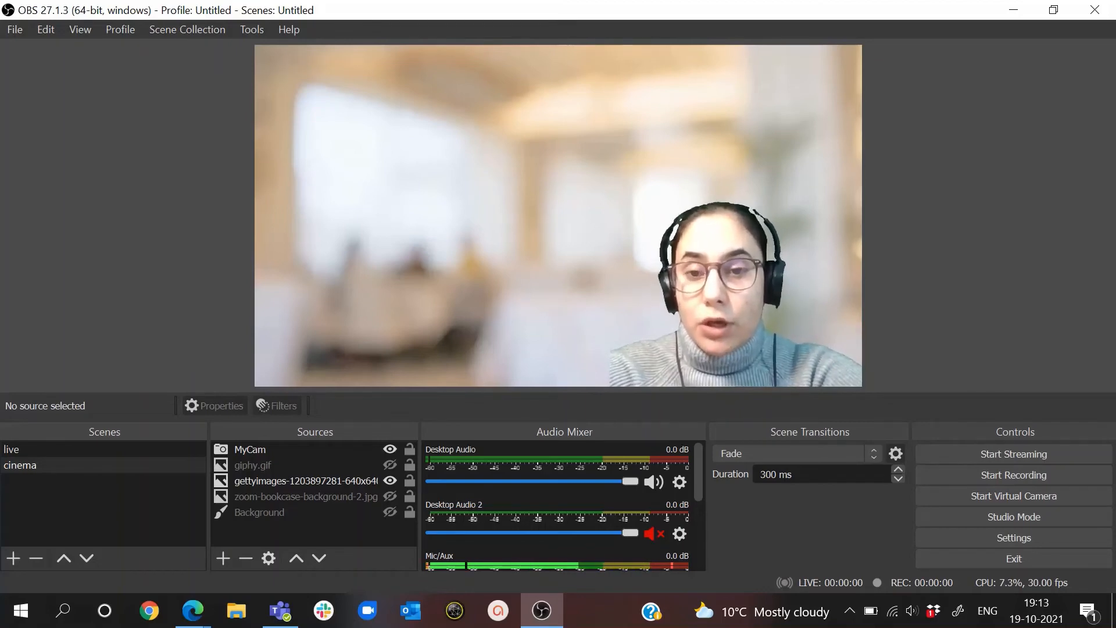
- Start the virtual camera and open My Settings in the Bb Collaborate session in the Edge browser
click(987, 495)
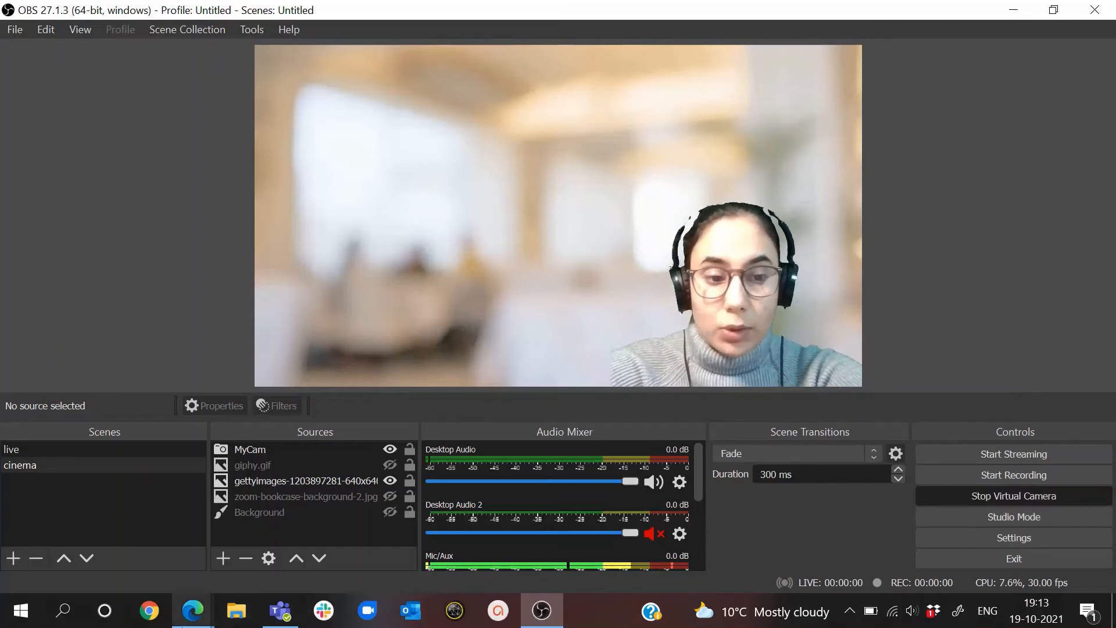
mouse_move(193, 611)
click(275, 523)
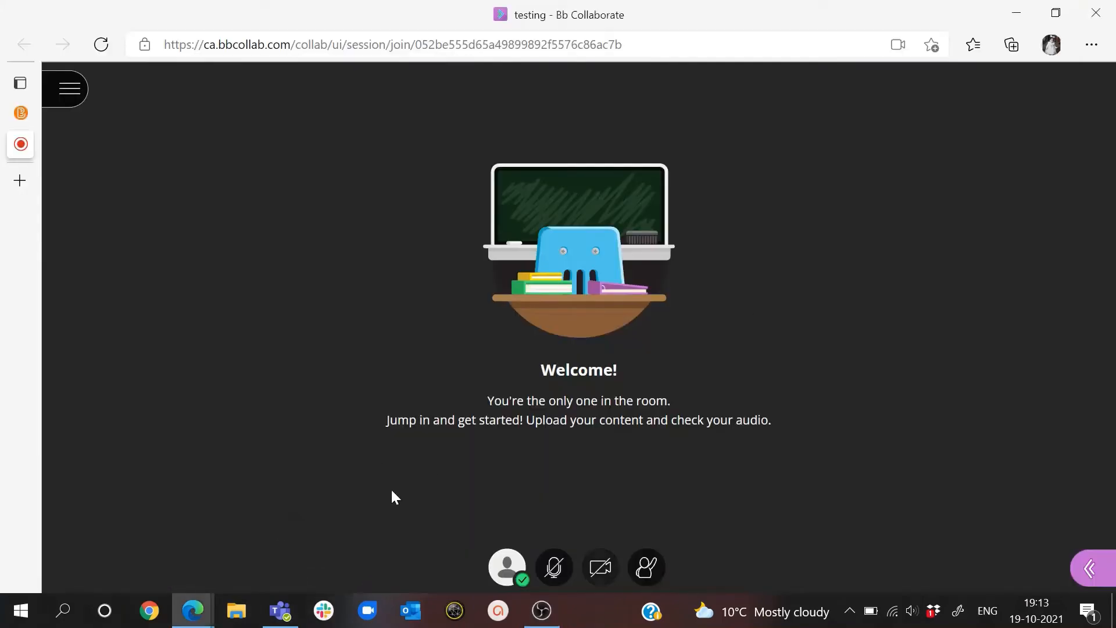
click(1092, 573)
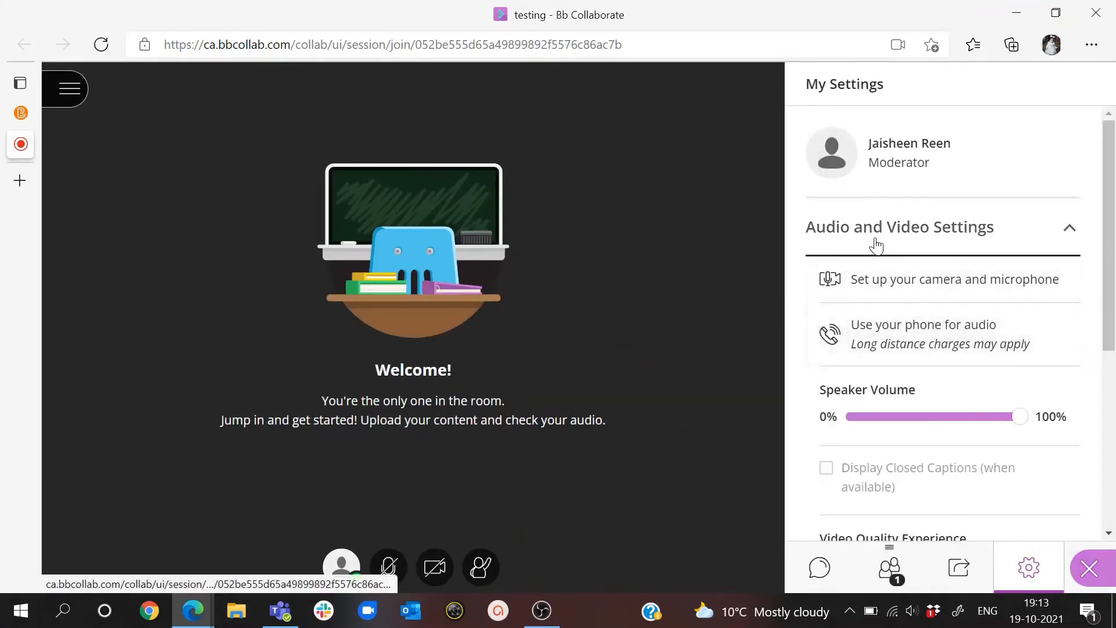
- Complete the camera and microphone setup, confirming the audio test and choosing OBS Virtual Camera for the video test
click(891, 302)
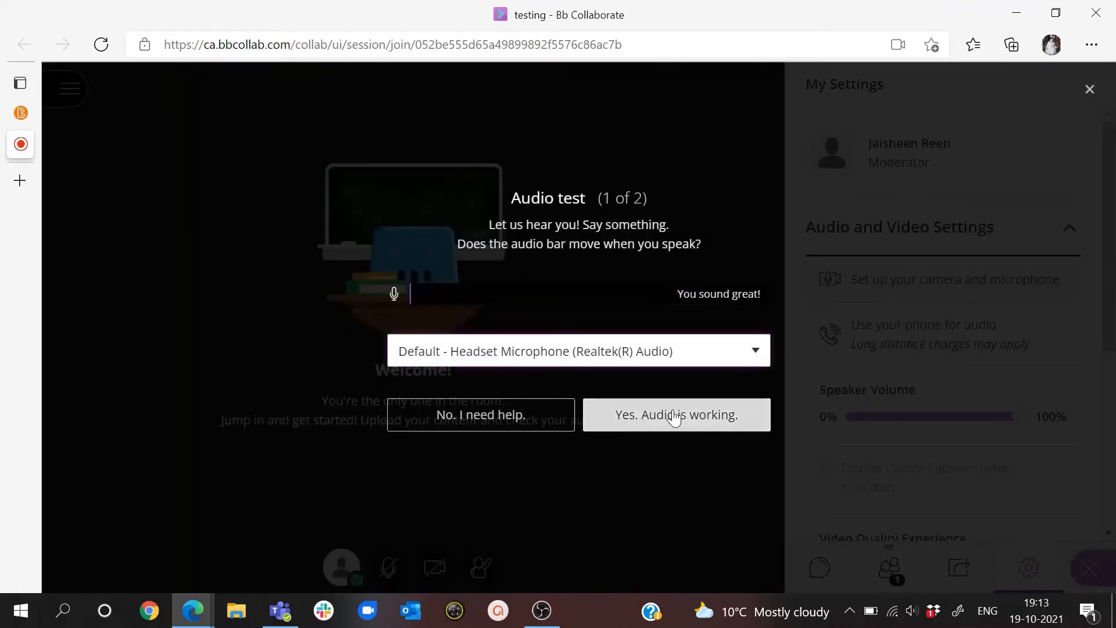
click(680, 415)
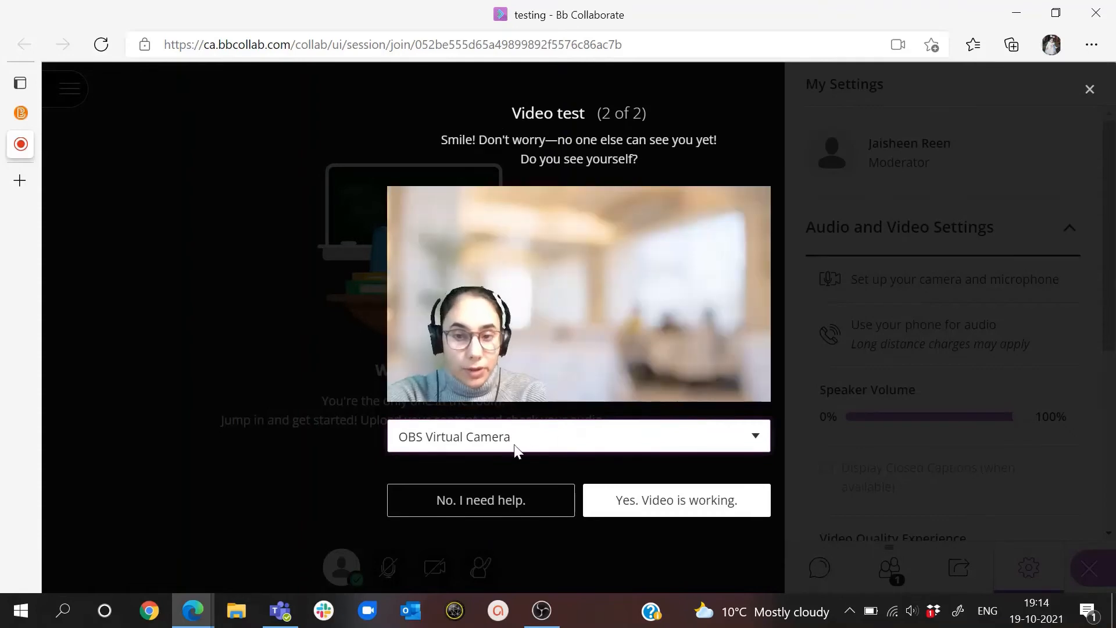
click(515, 448)
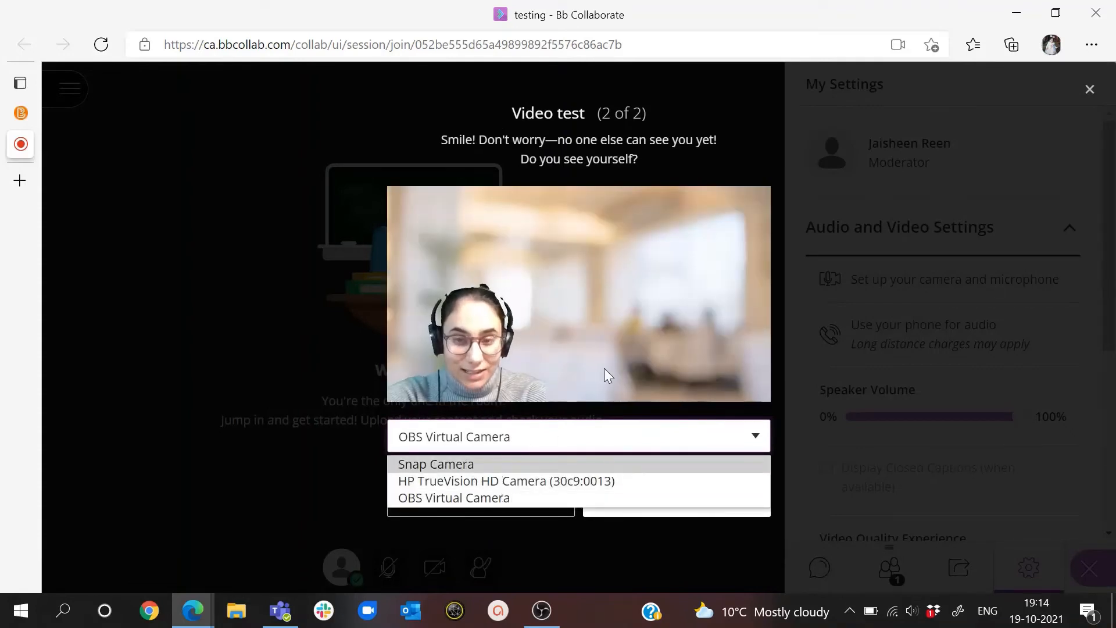
click(535, 498)
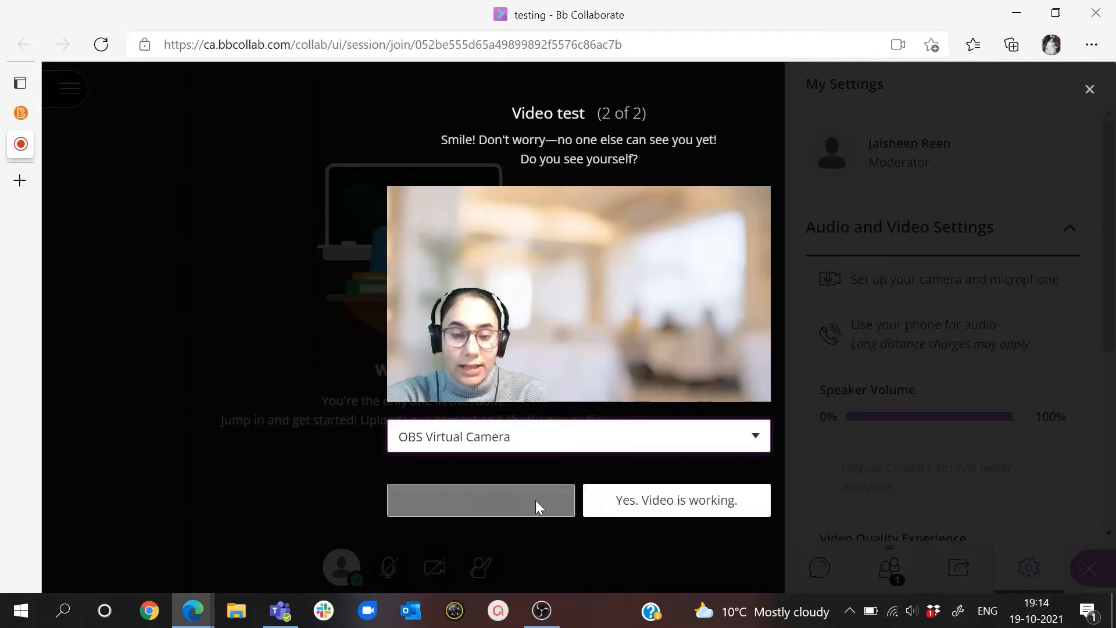
click(638, 503)
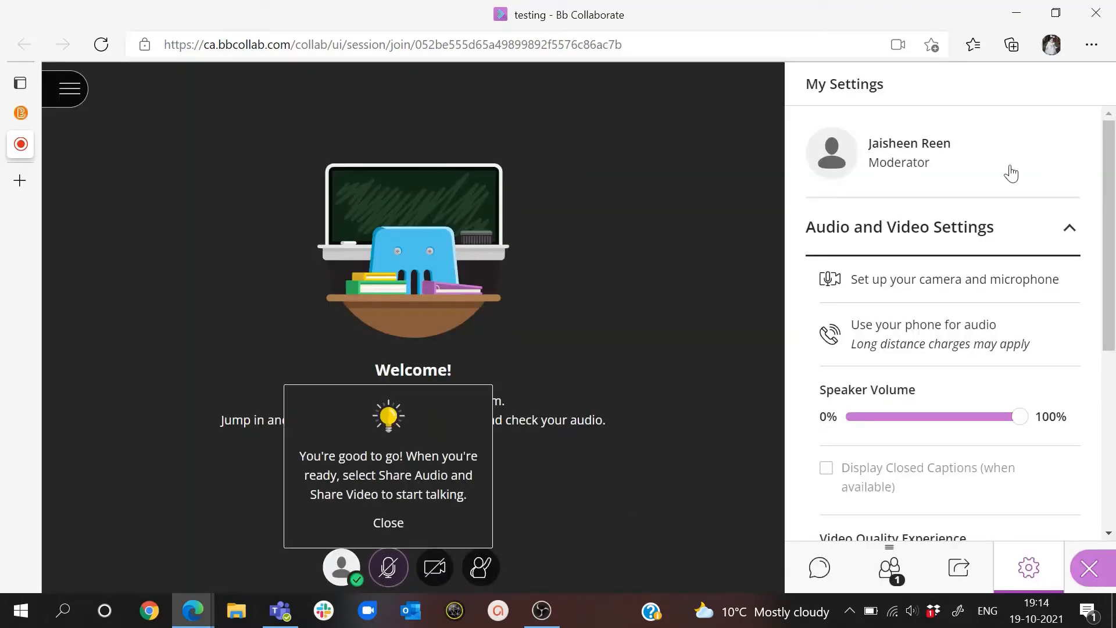
- Close the session's My Settings panel and share the previewed camera video with the Bb Collaborate room
click(1086, 565)
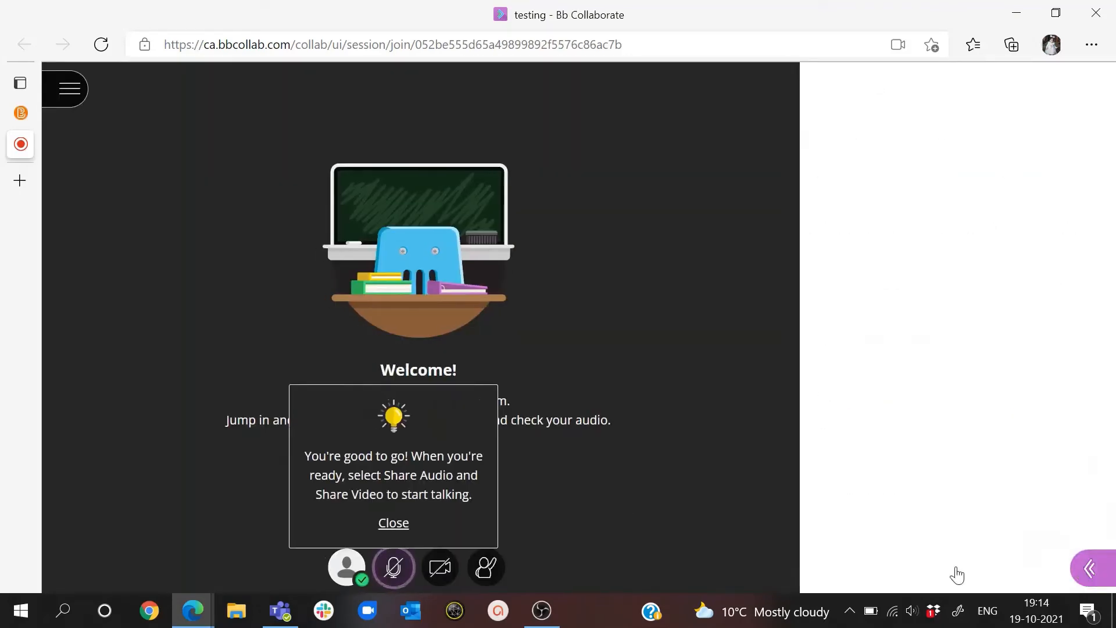
click(602, 567)
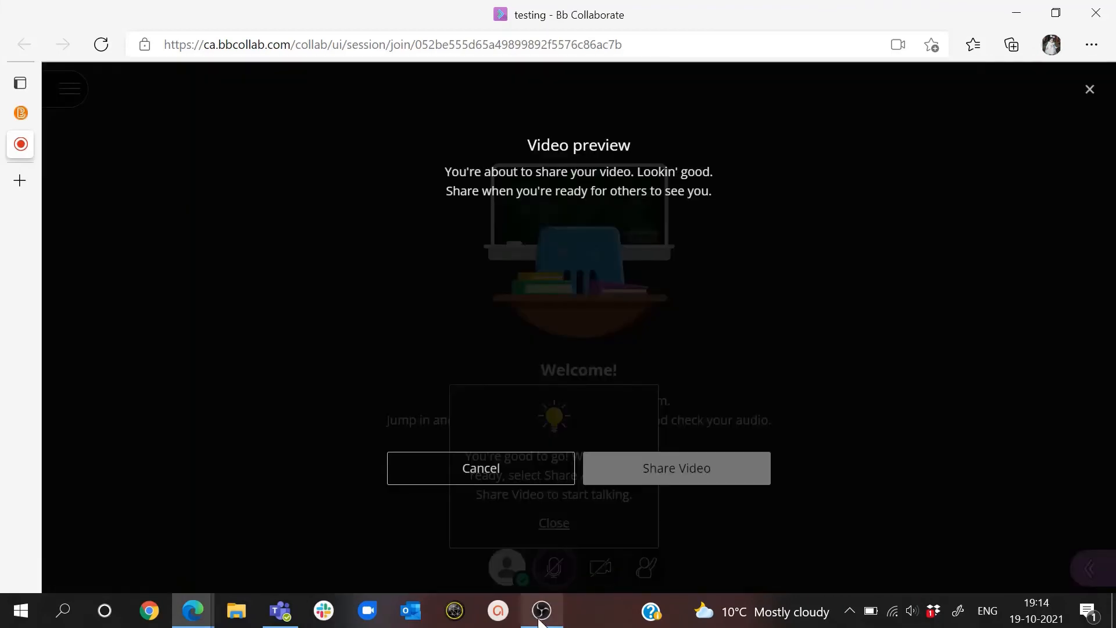
click(620, 475)
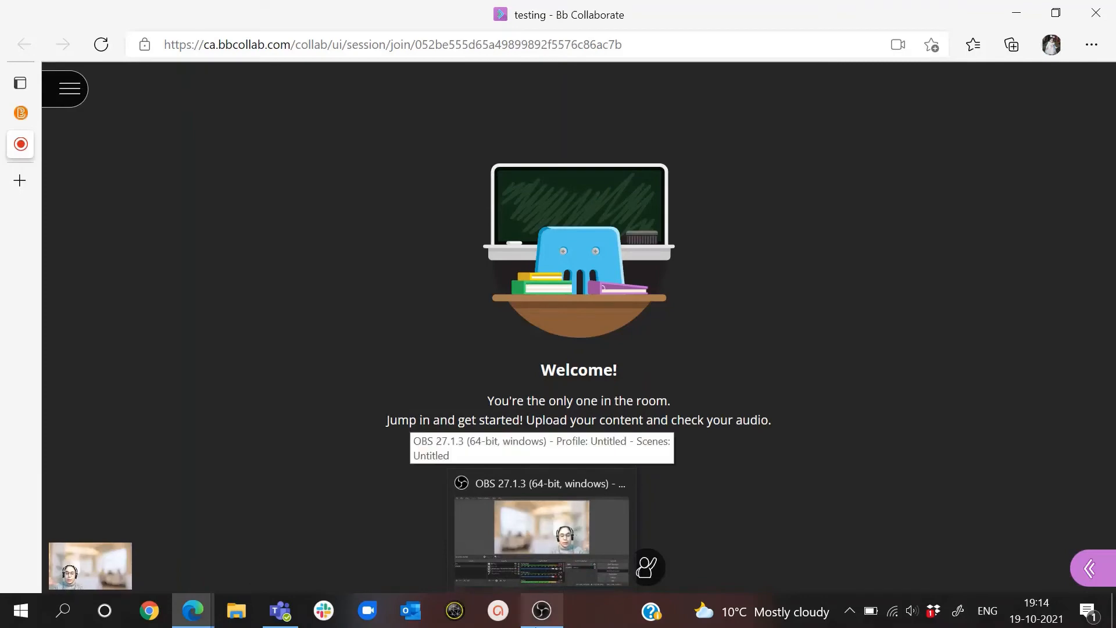
- Switch to OBS Studio, reduce its window over the Bb Collaborate session, and briefly show the giphy.gif source before hiding it and maximizing again
click(536, 622)
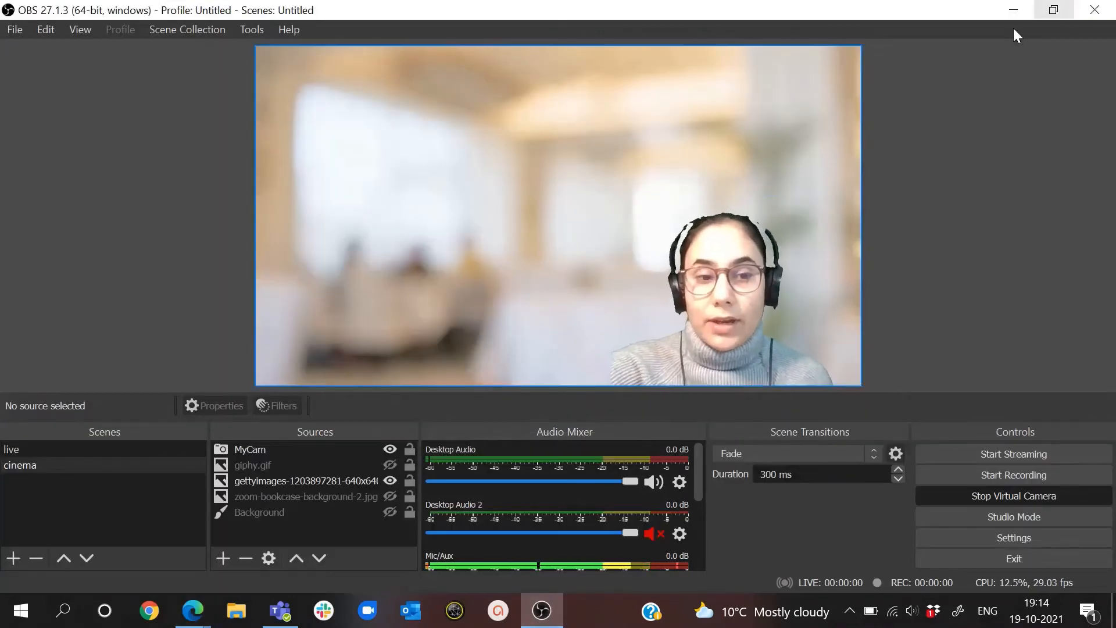
click(1053, 10)
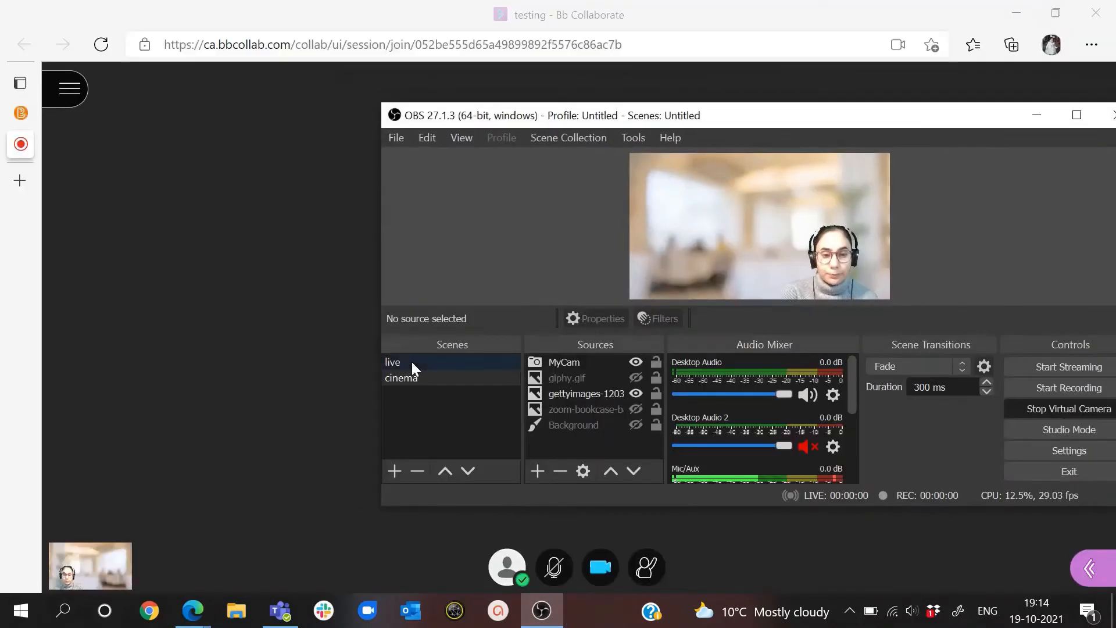
click(634, 377)
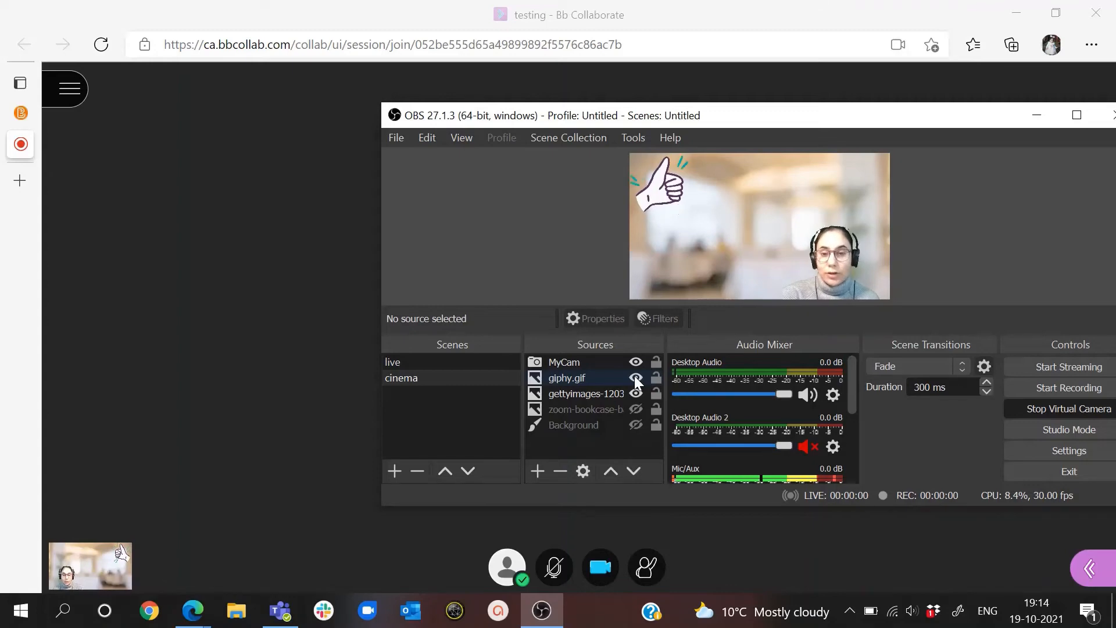
click(635, 378)
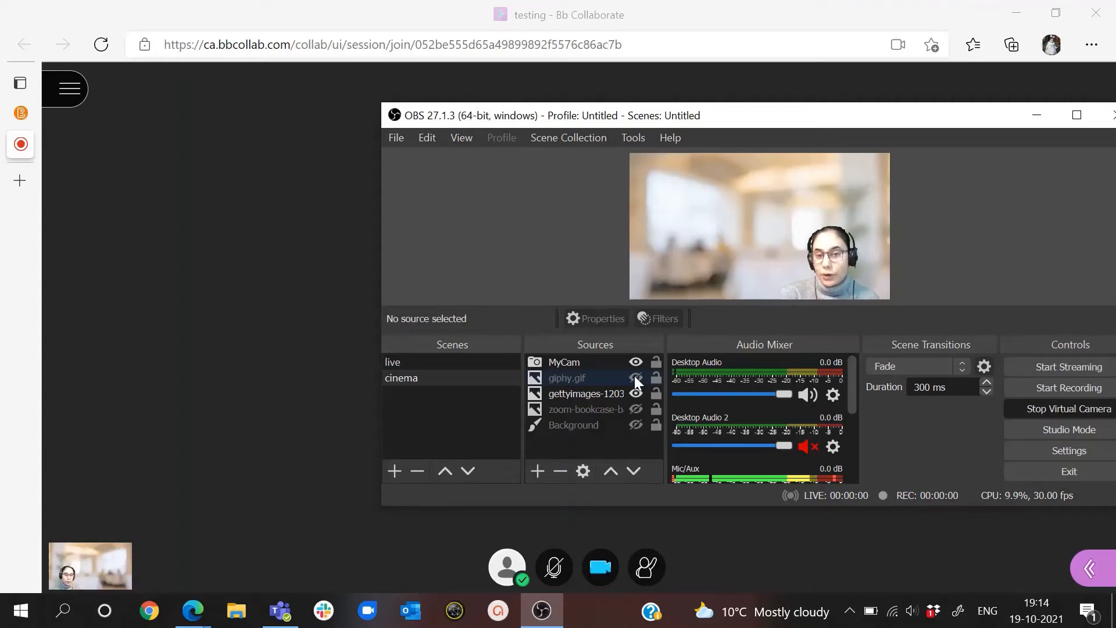
click(1076, 119)
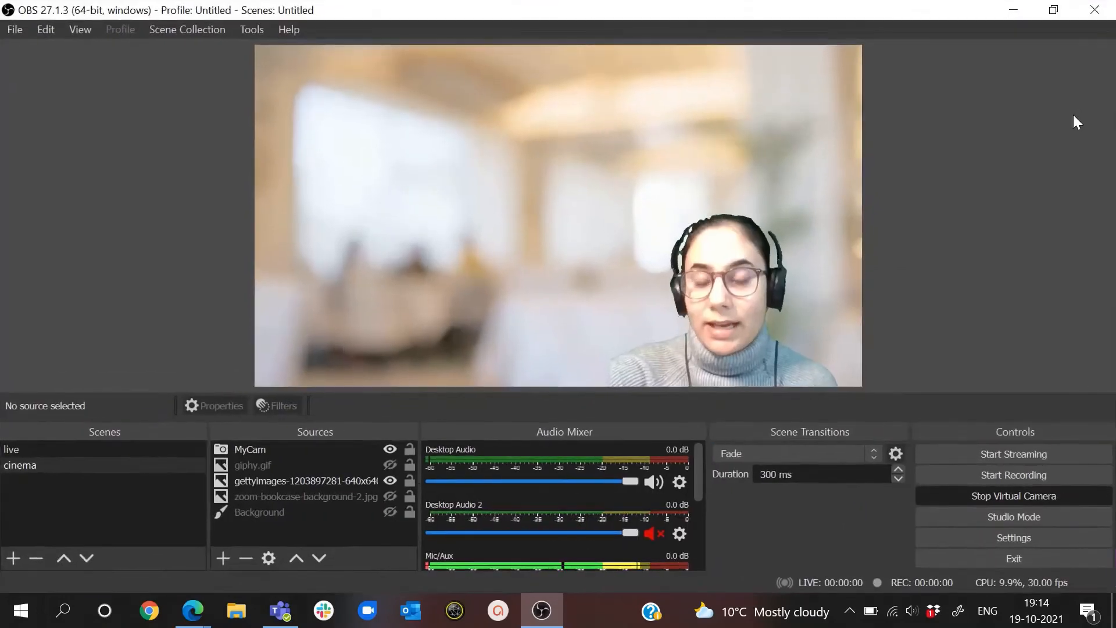
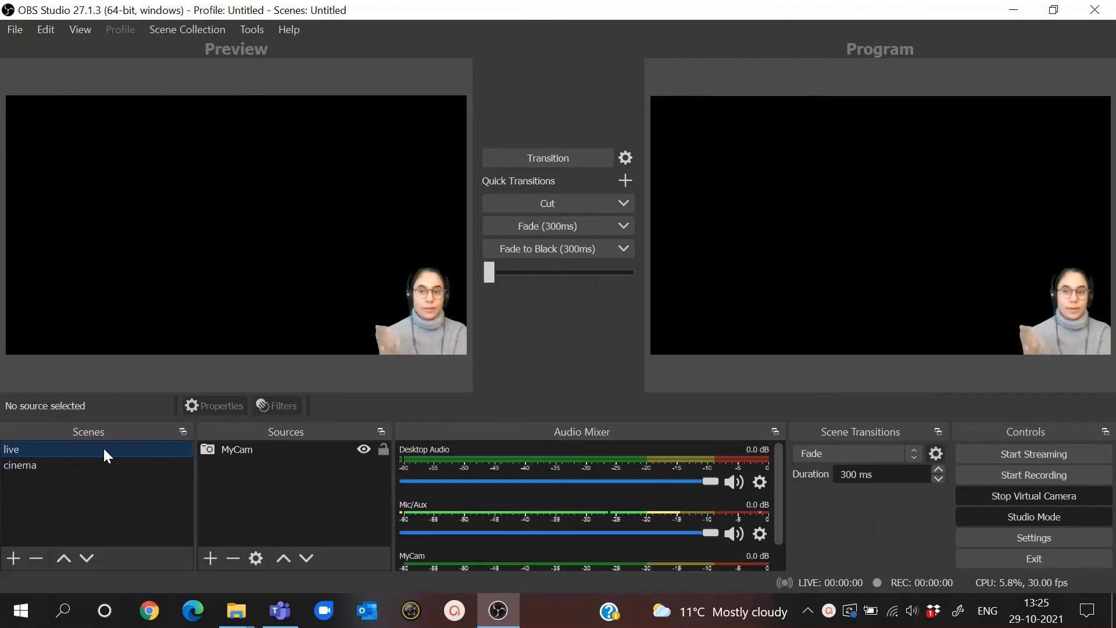
- Remove the MyCam source from the cinema scene
click(79, 467)
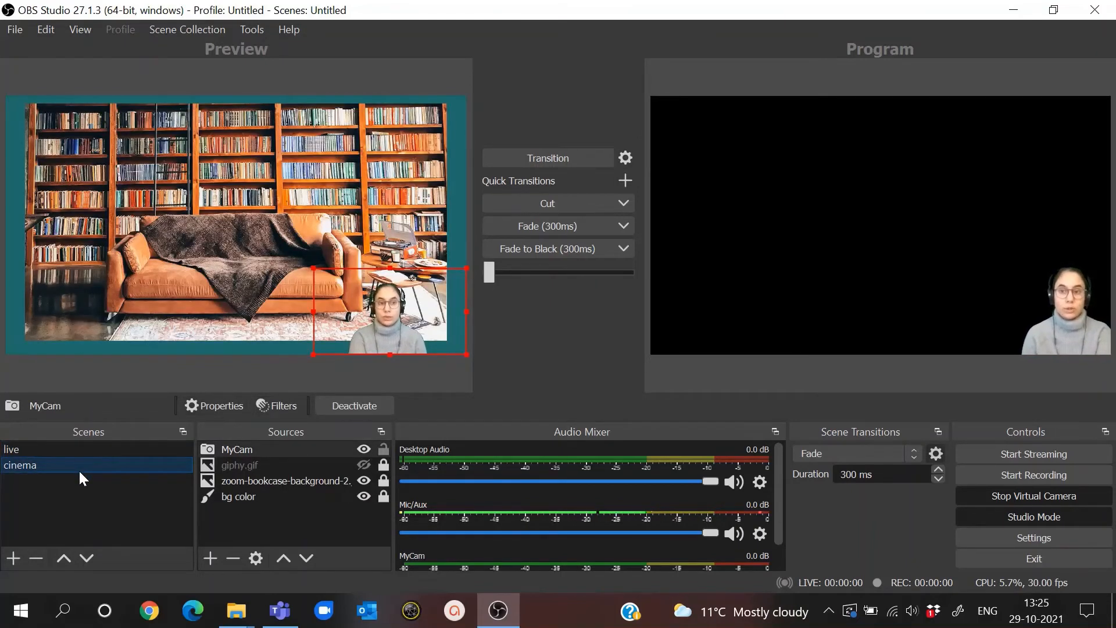
click(227, 449)
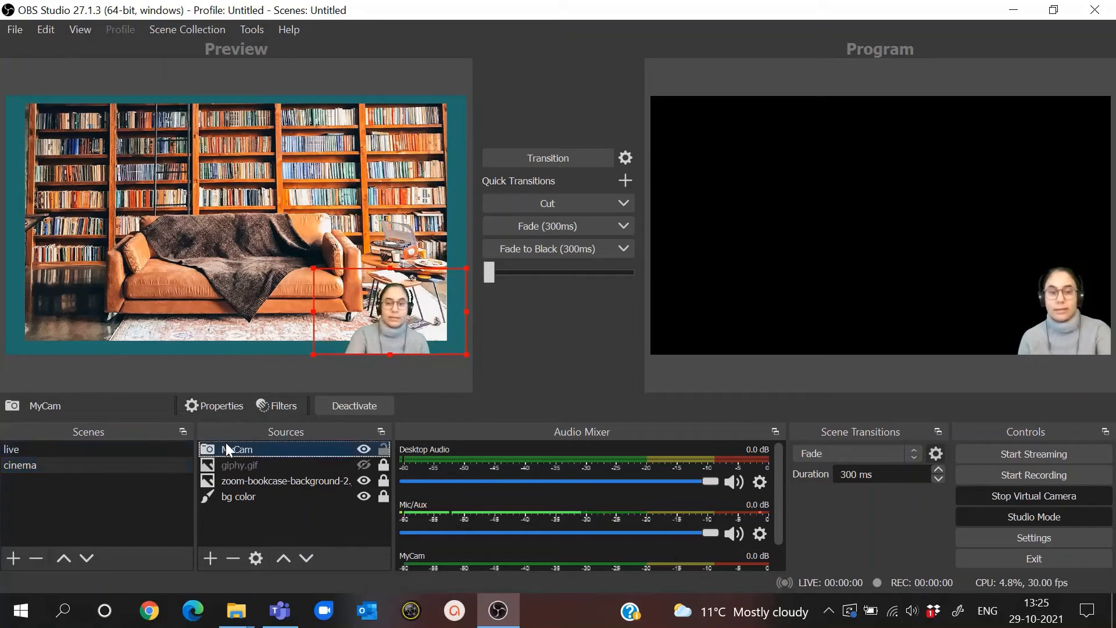
key(Delete)
key(Return)
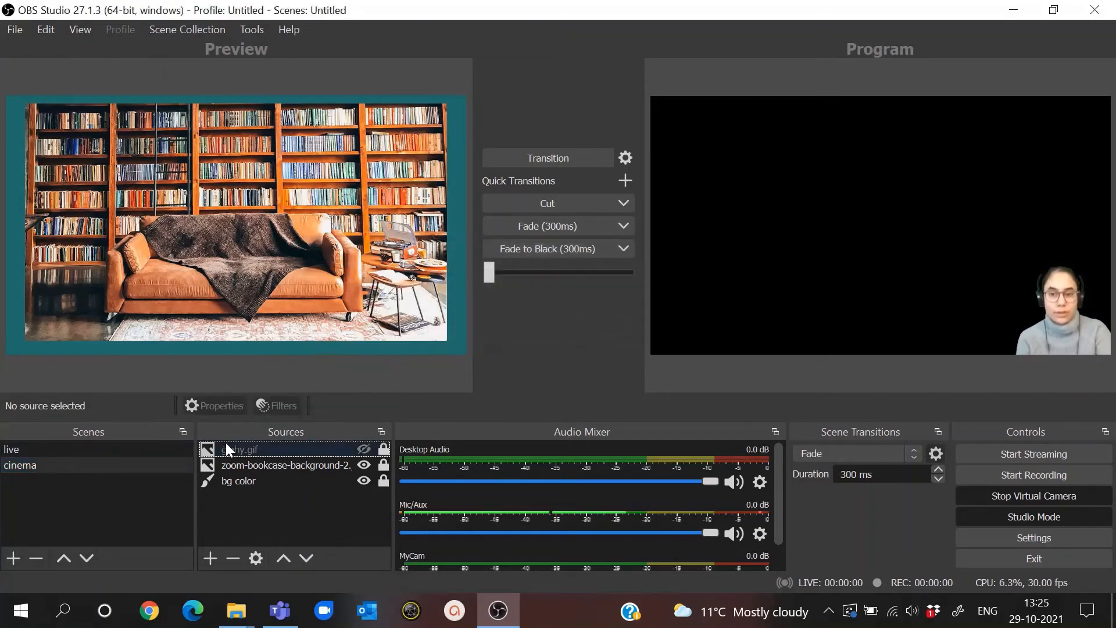
- Add a new Video Capture Device source named "obs bot" to the cinema scene, using the OBSBOT Tiny Camera
click(211, 557)
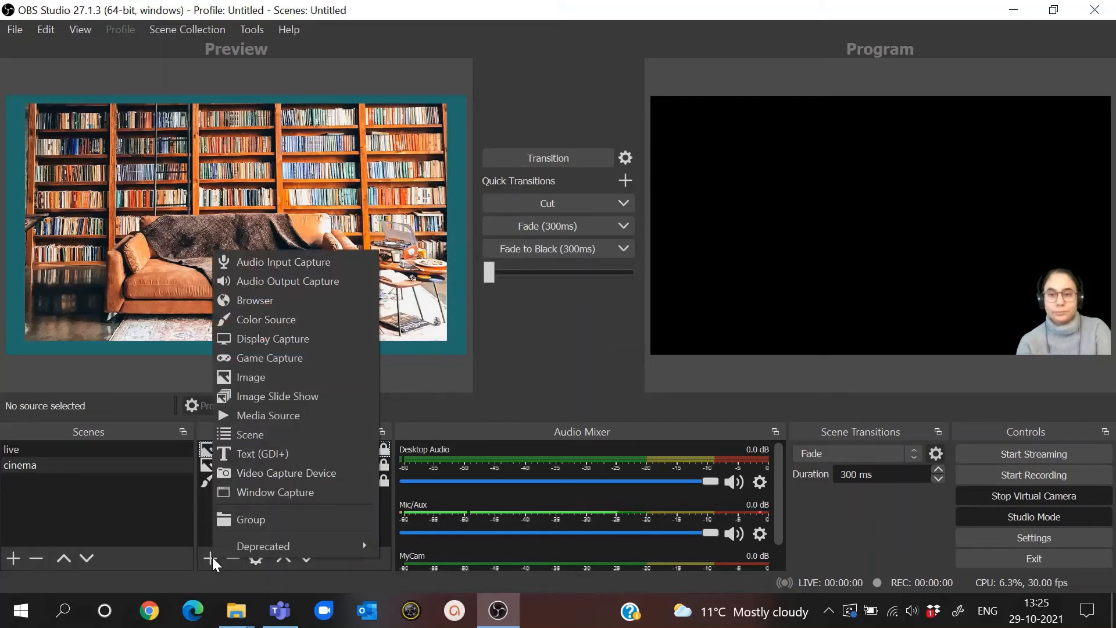
click(284, 472)
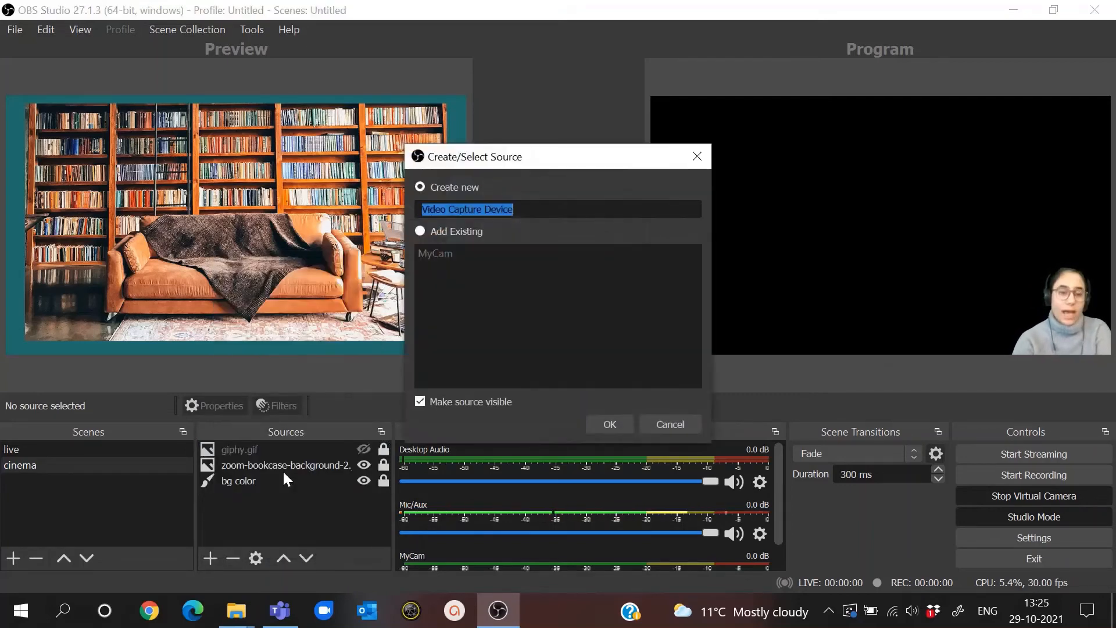
text(obs bot)
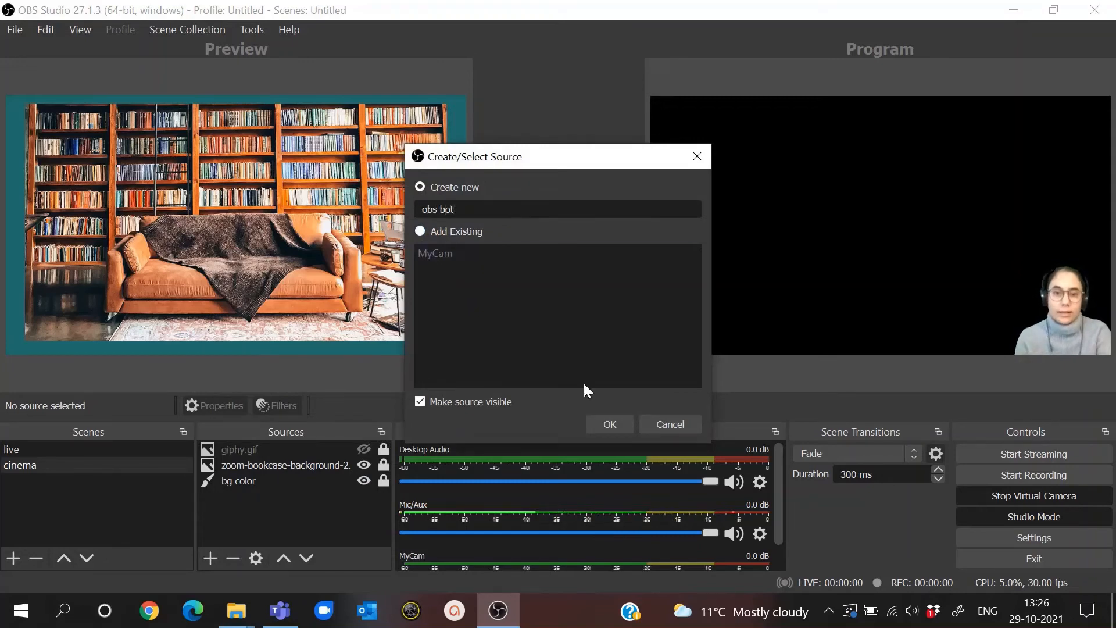
click(608, 422)
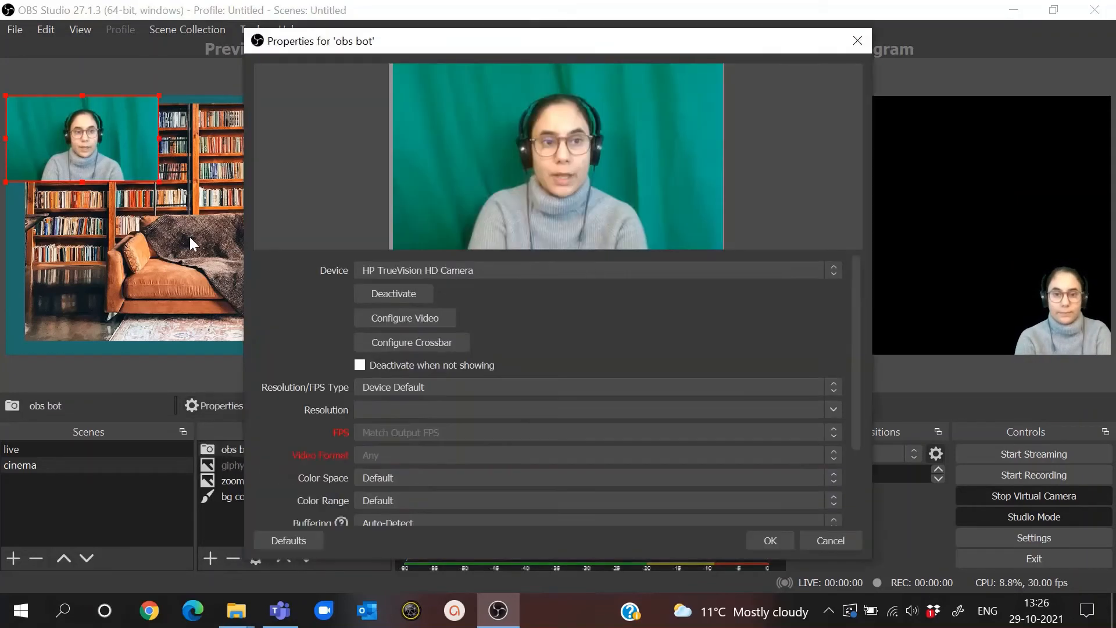
click(568, 271)
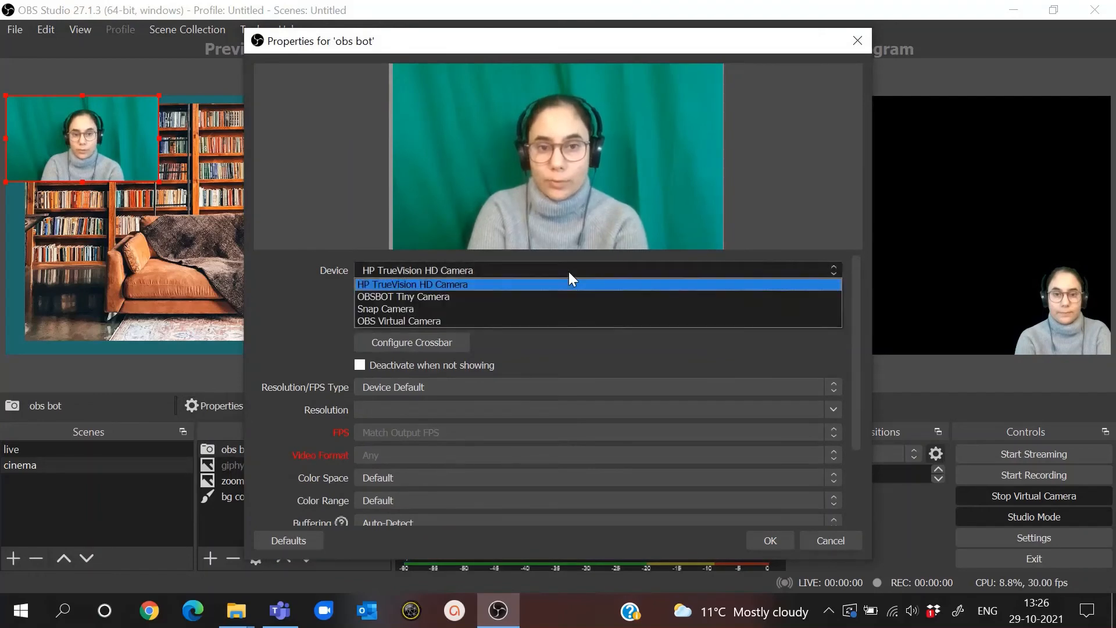
click(554, 295)
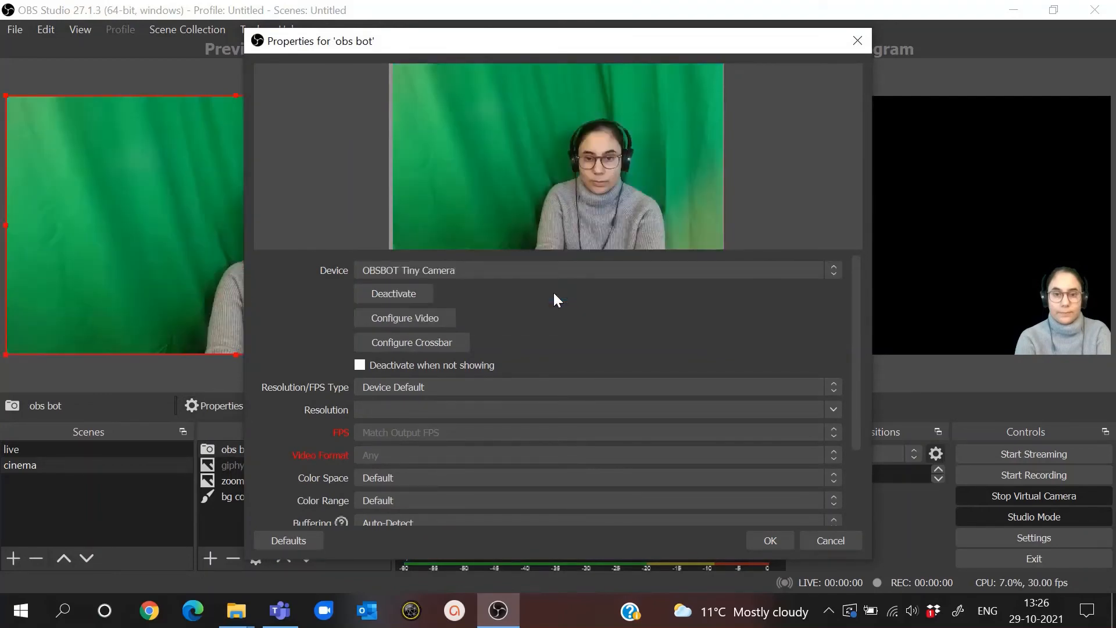
- Set the obs bot source to a Custom resolution of 1920x1080 at 30 FPS and accept its properties
click(543, 387)
click(519, 410)
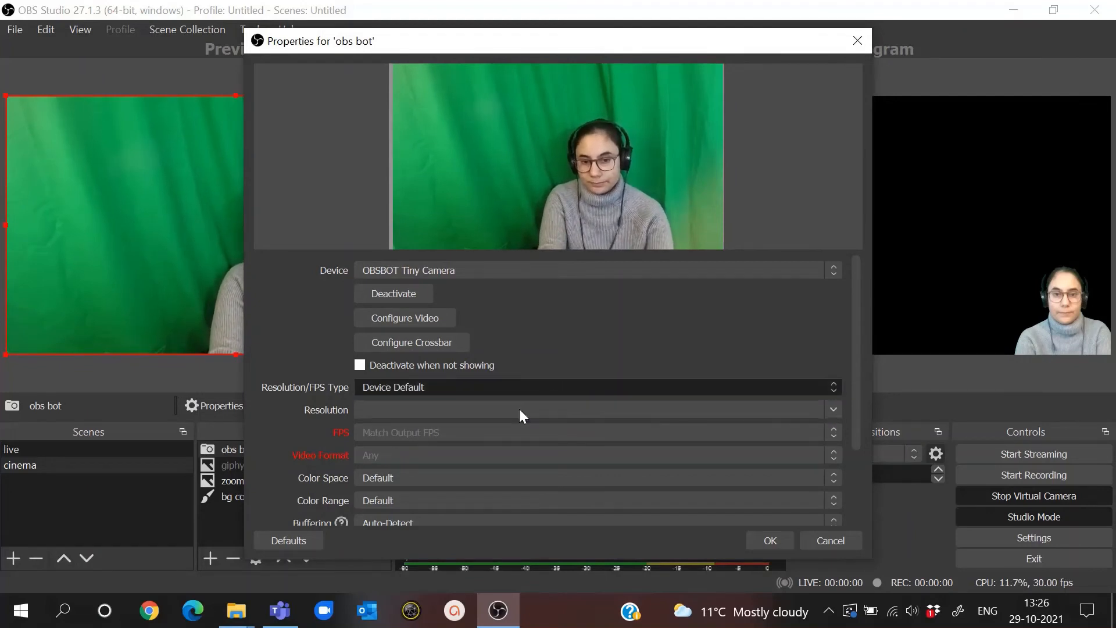
click(833, 409)
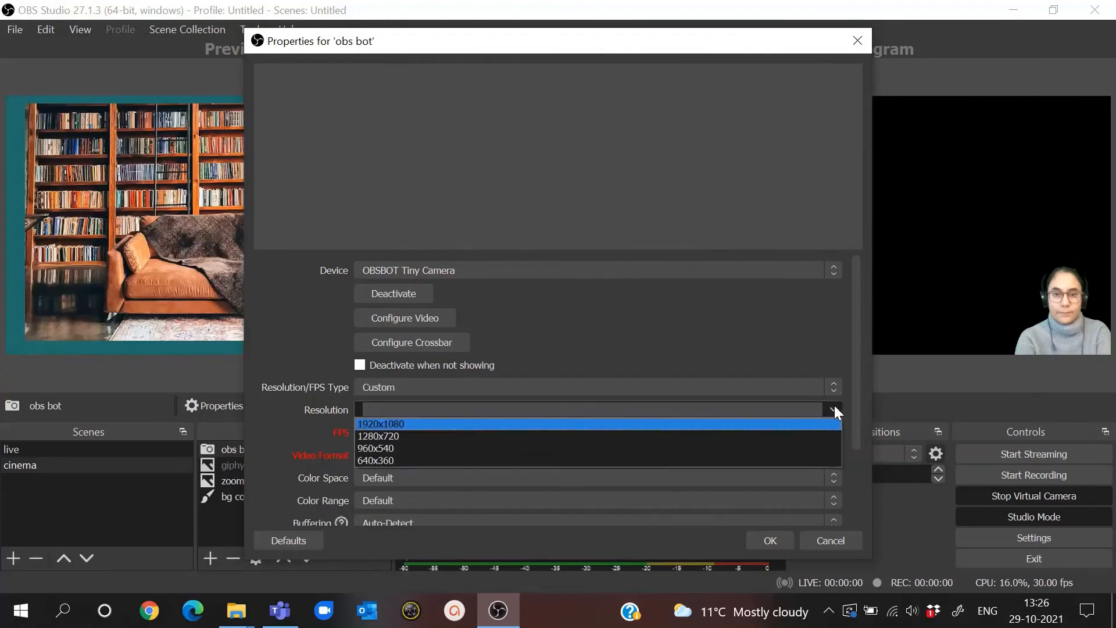
click(787, 423)
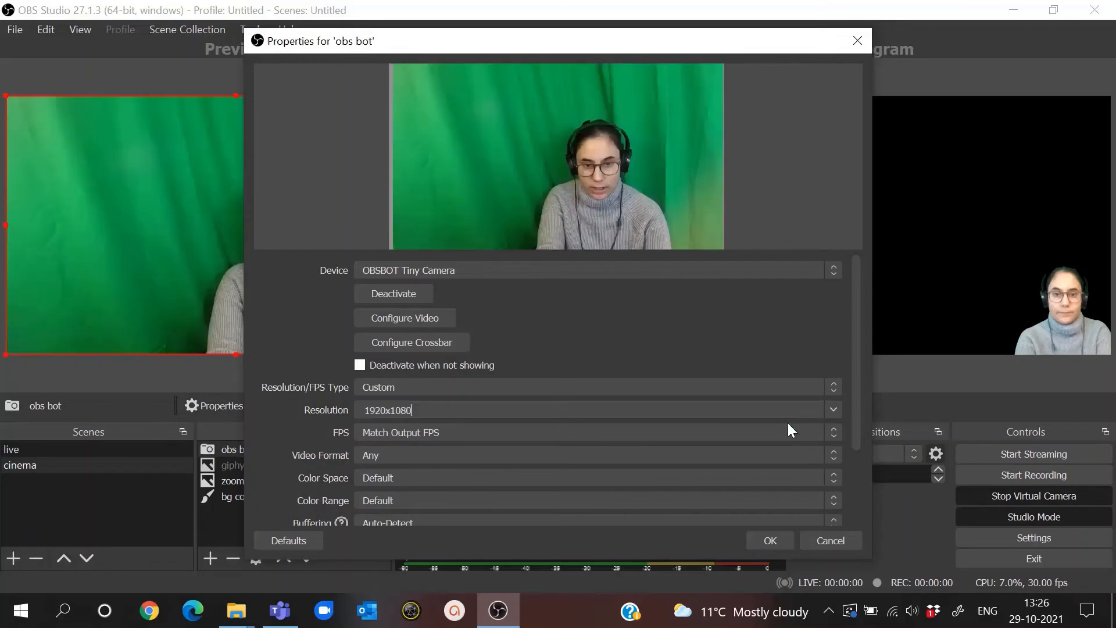
click(836, 433)
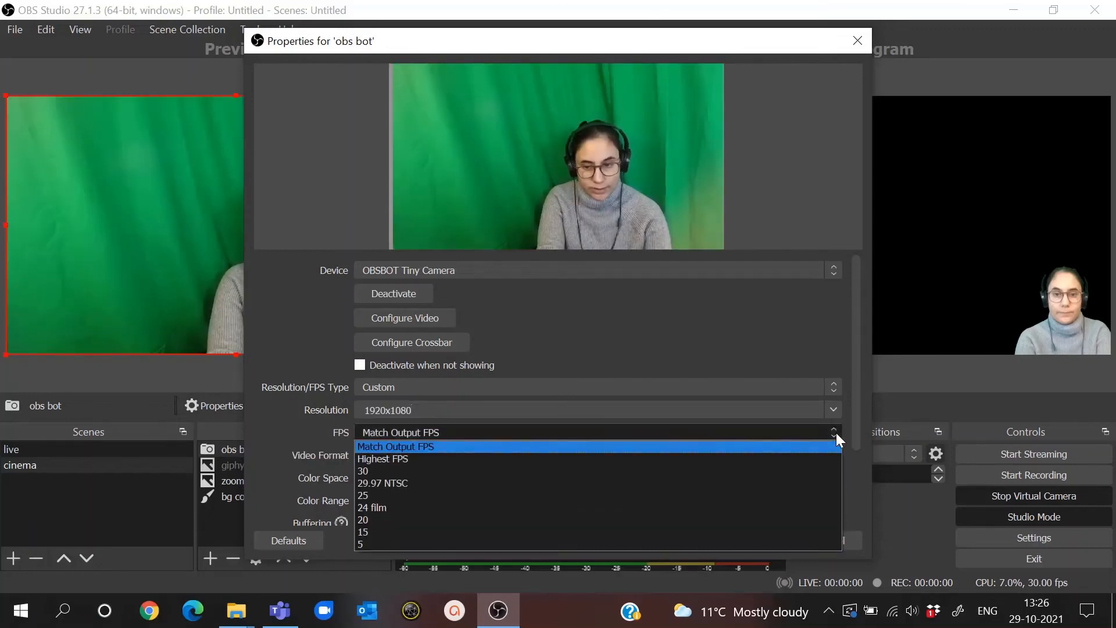
click(814, 472)
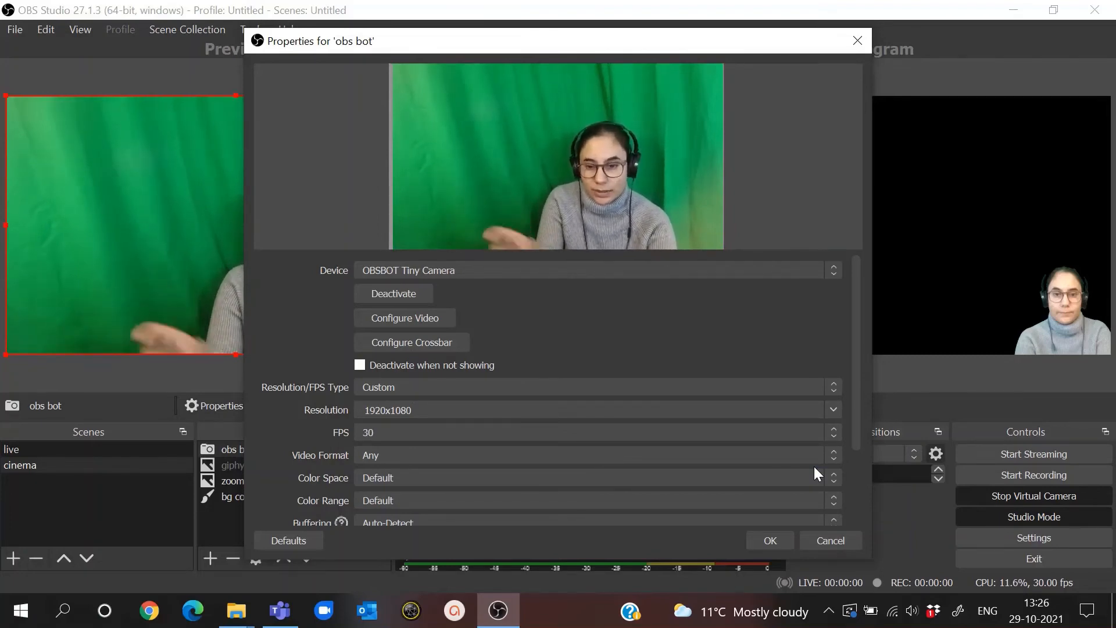
click(771, 539)
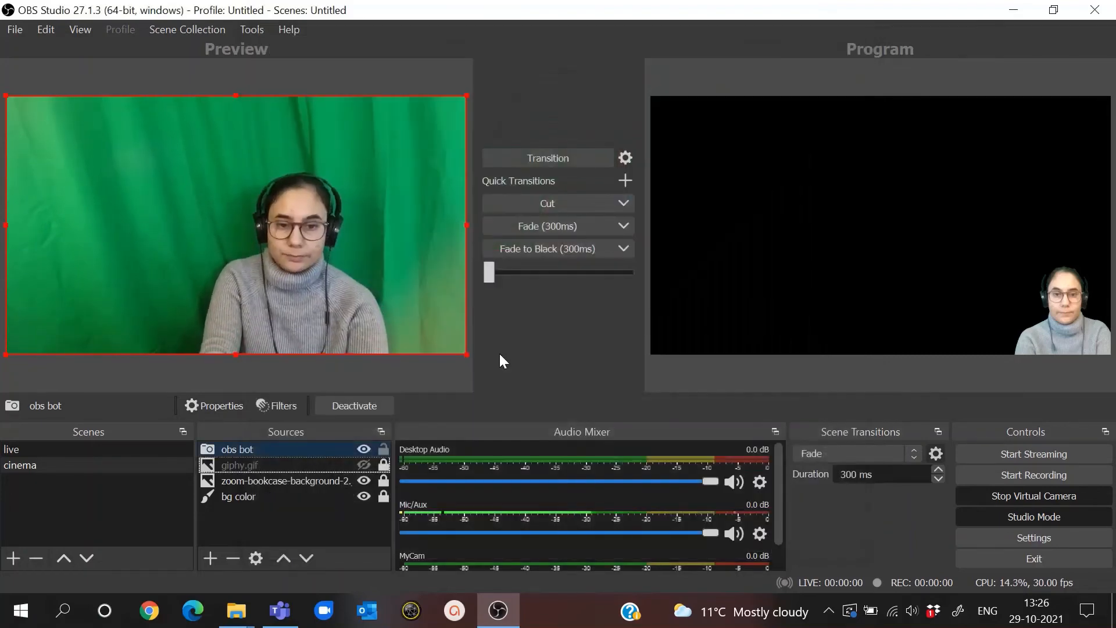
- Shrink the obs bot camera into the lower-right corner of the cinema canvas and crop away its empty left side
drag(6, 95, 336, 298)
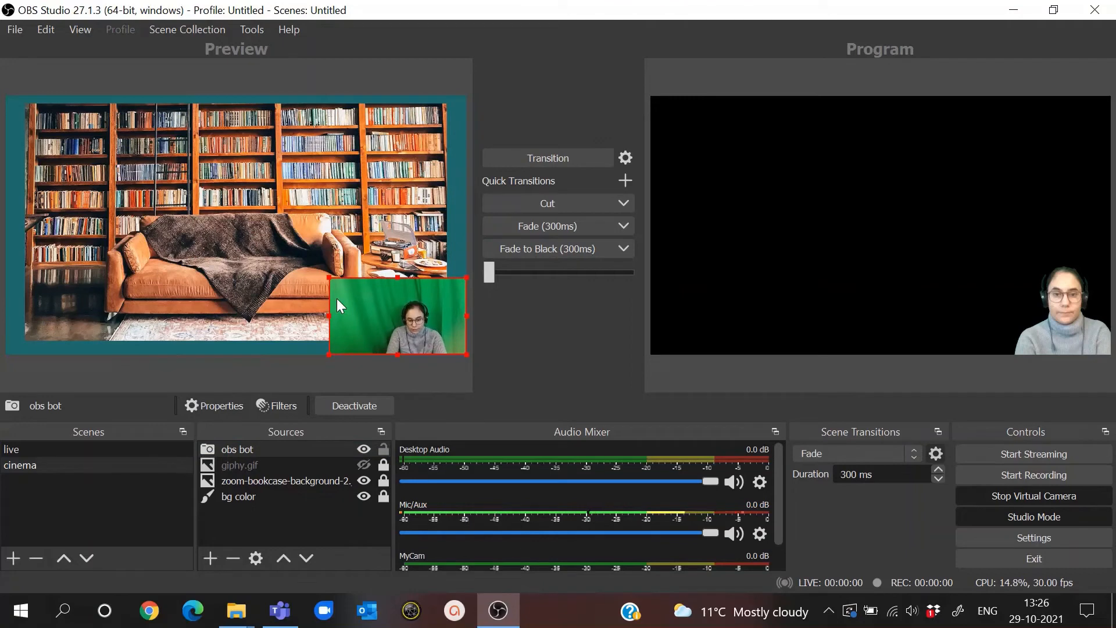
key(alt)
drag(363, 316, 378, 316)
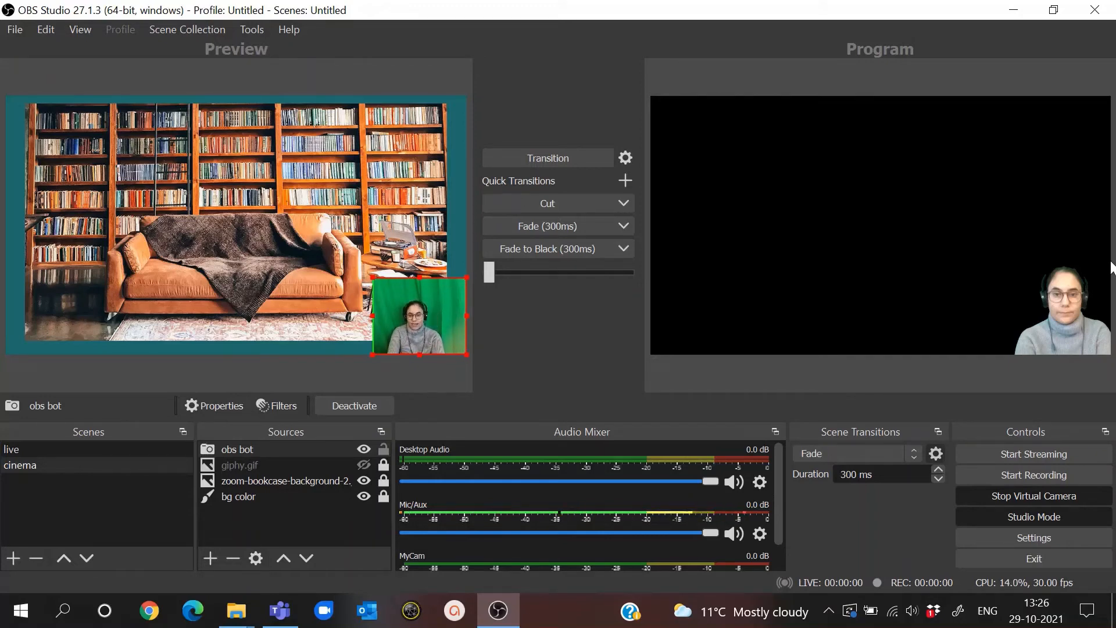
- Set the Resolution/FPS Type of the live scene's MyCam source to Custom and accept its properties
click(140, 448)
click(429, 297)
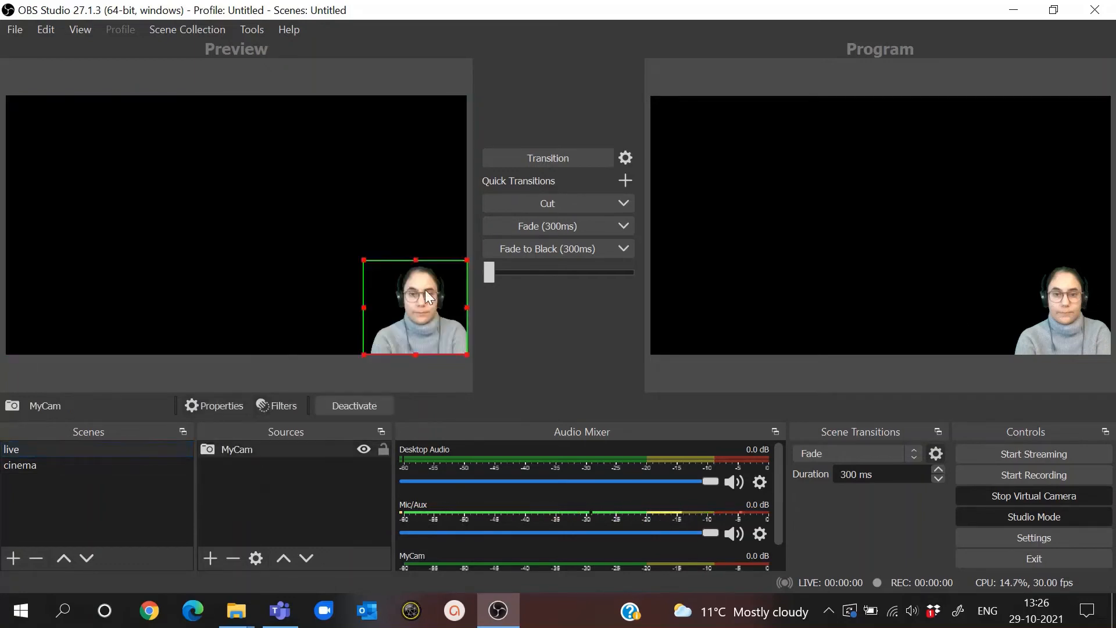
click(237, 450)
right_click(237, 450)
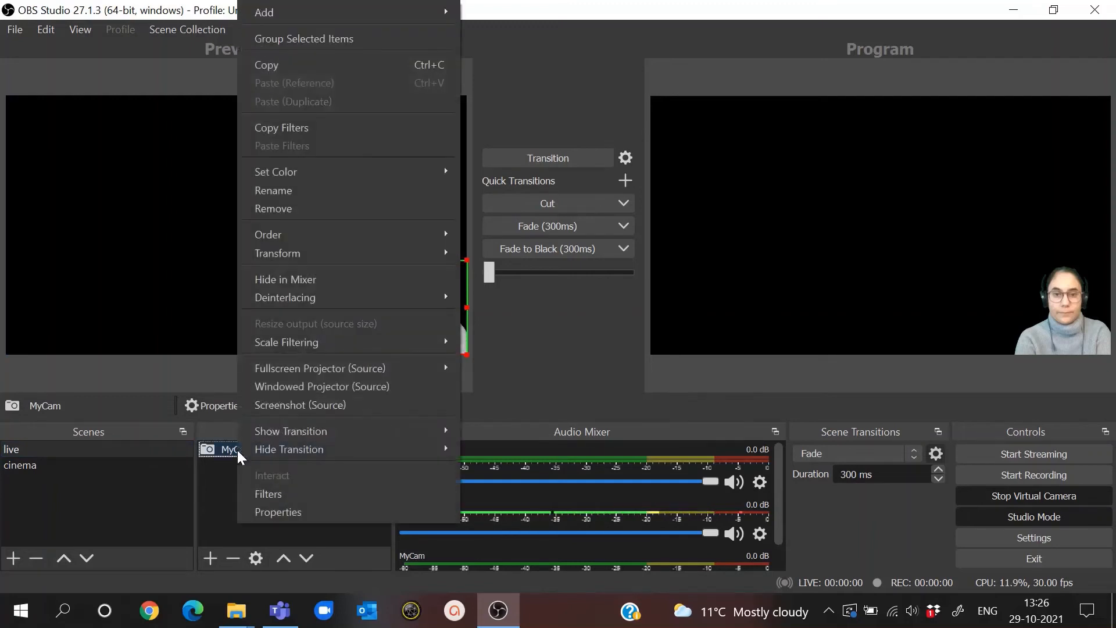
click(290, 511)
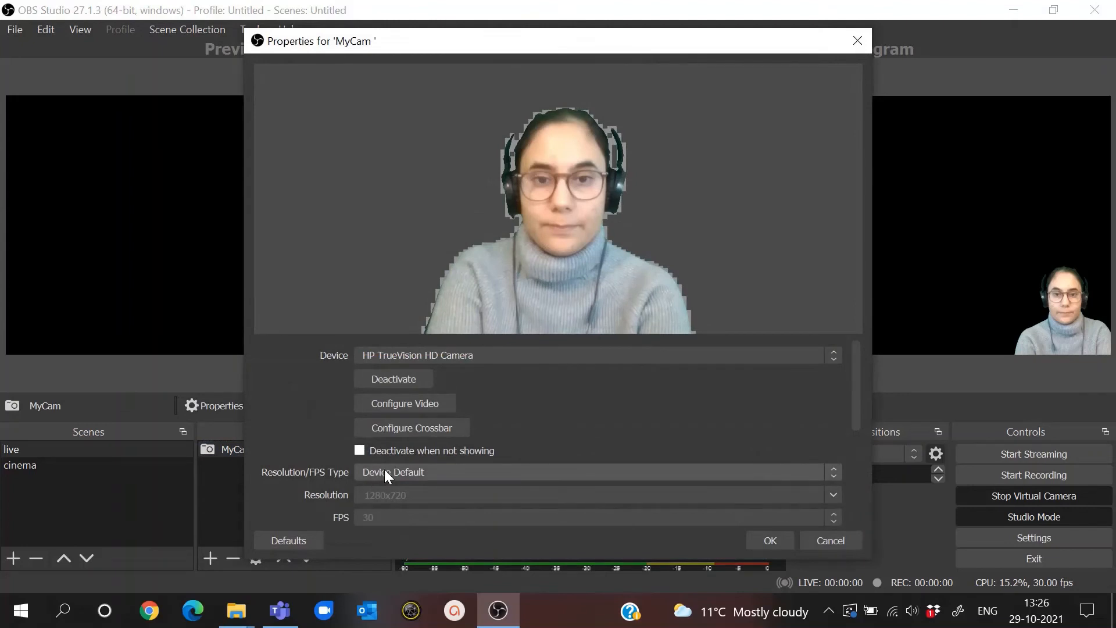
click(385, 472)
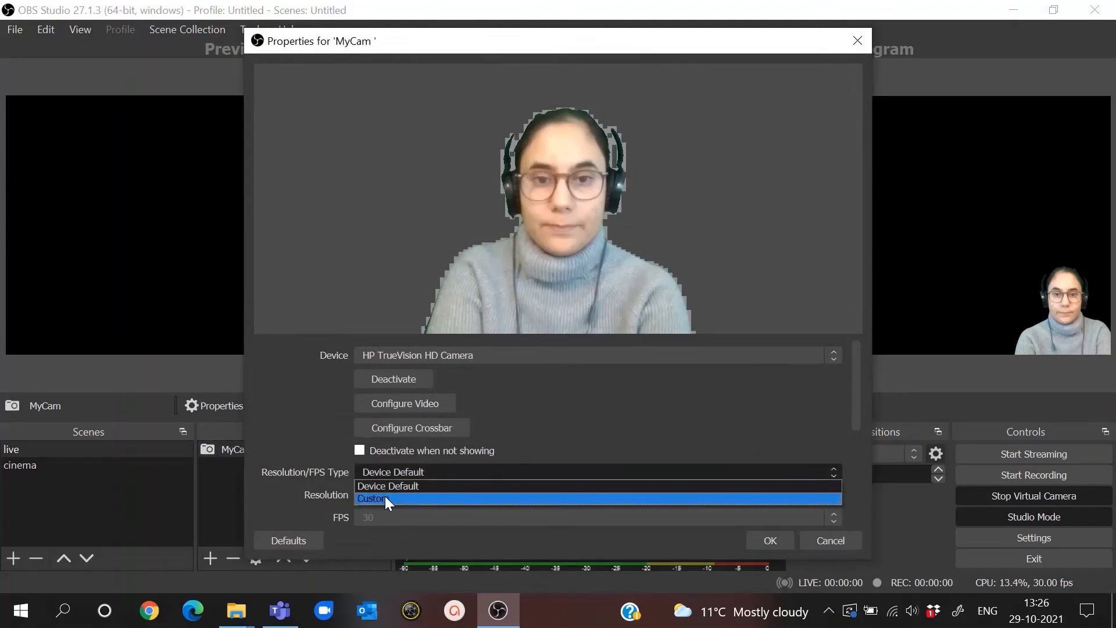
click(384, 497)
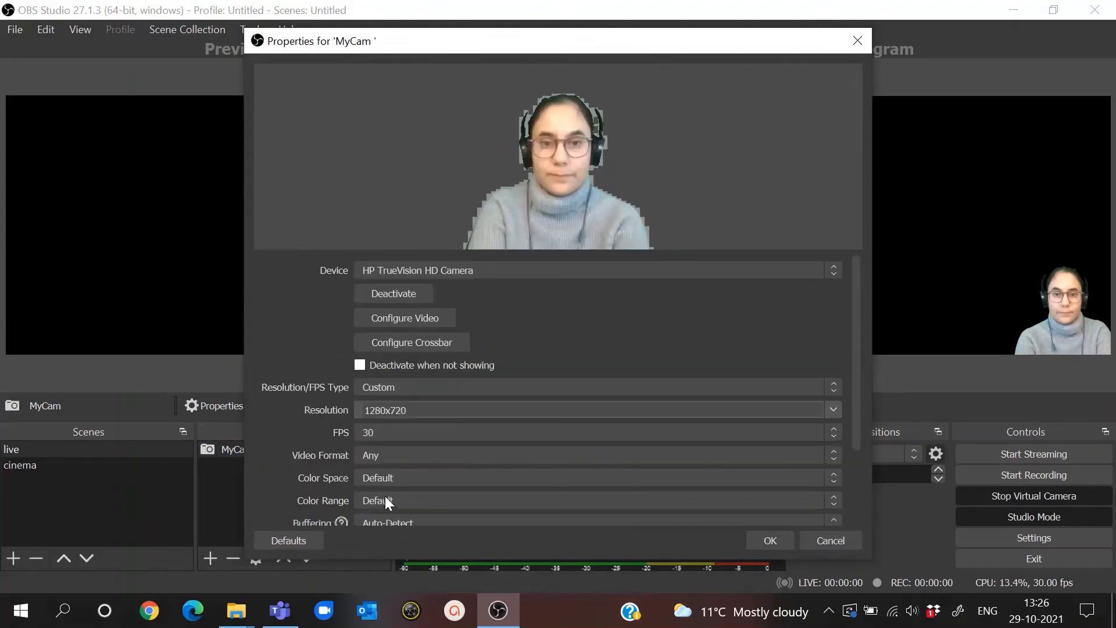
click(762, 536)
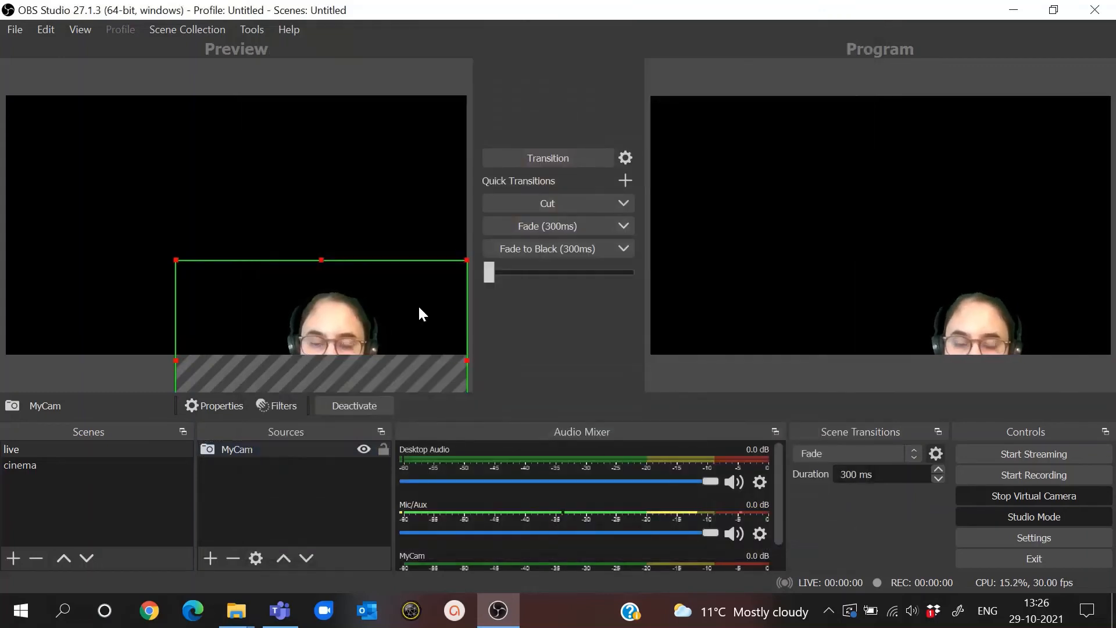
- Move MyCam up onto the live canvas, shrink it toward the lower-right corner, and fade the scene into Program
drag(419, 308, 424, 204)
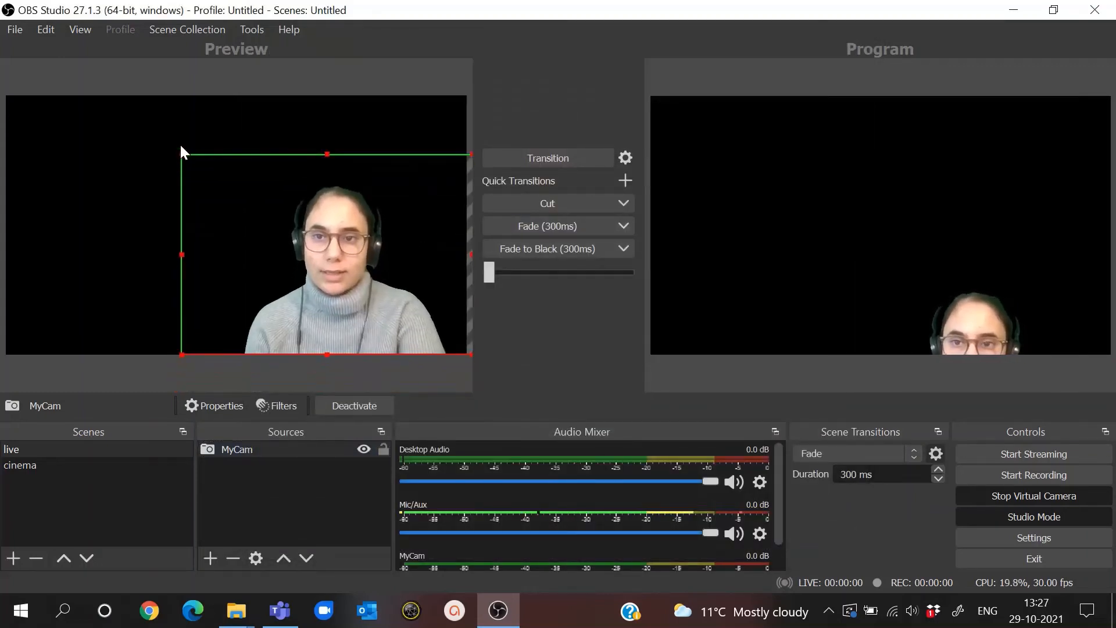
drag(182, 153, 313, 244)
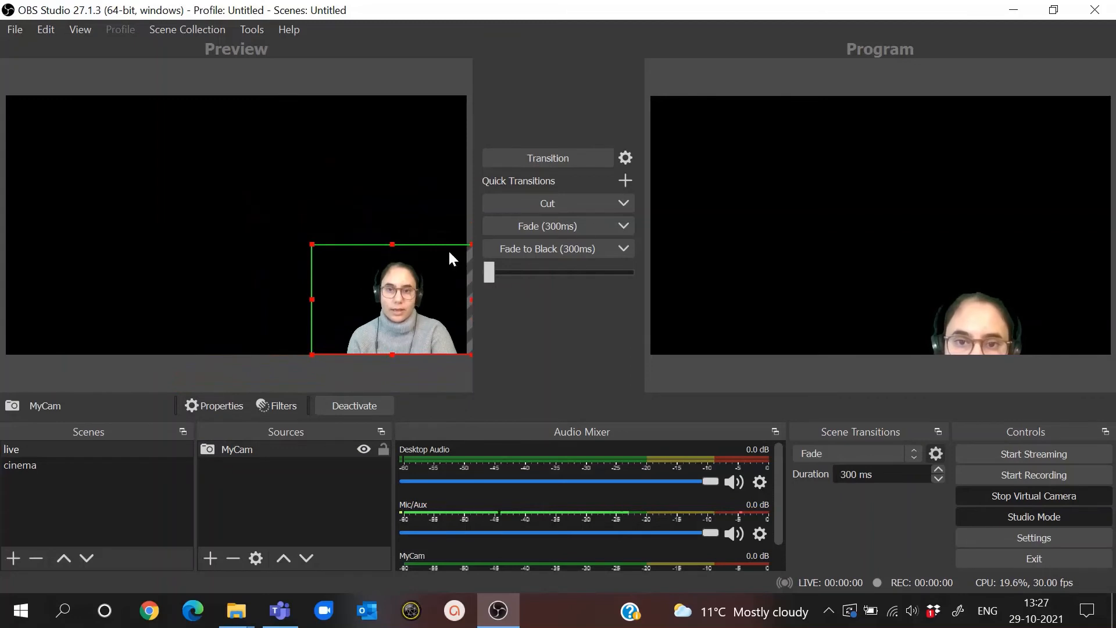
click(543, 225)
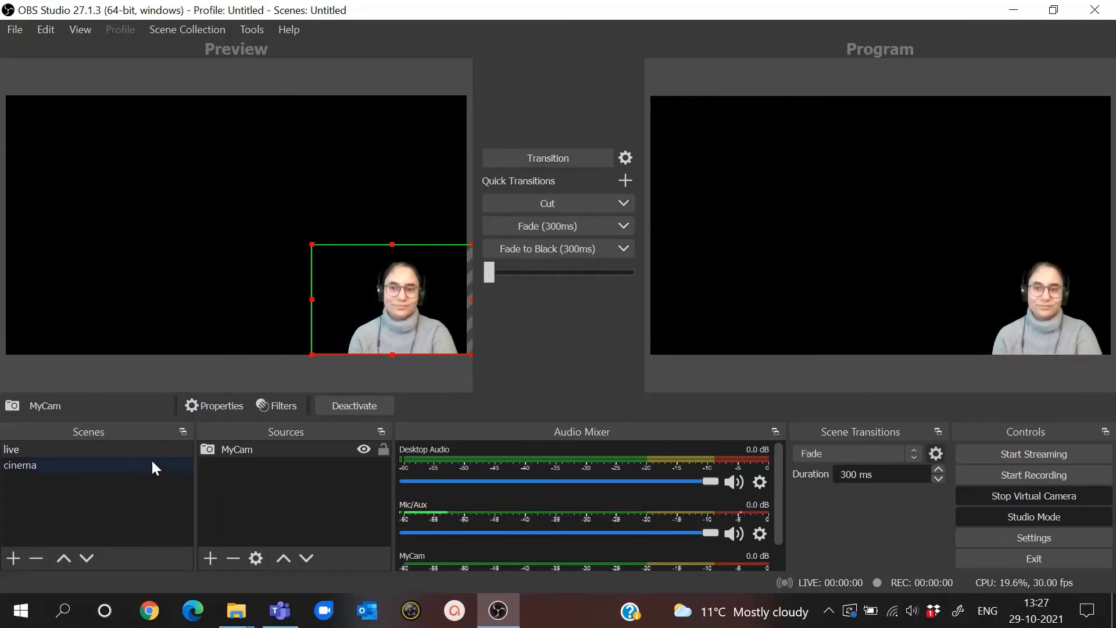
- Add a Chroma Key effect filter named "obs green screen" to the obs bot source in the cinema scene
click(90, 468)
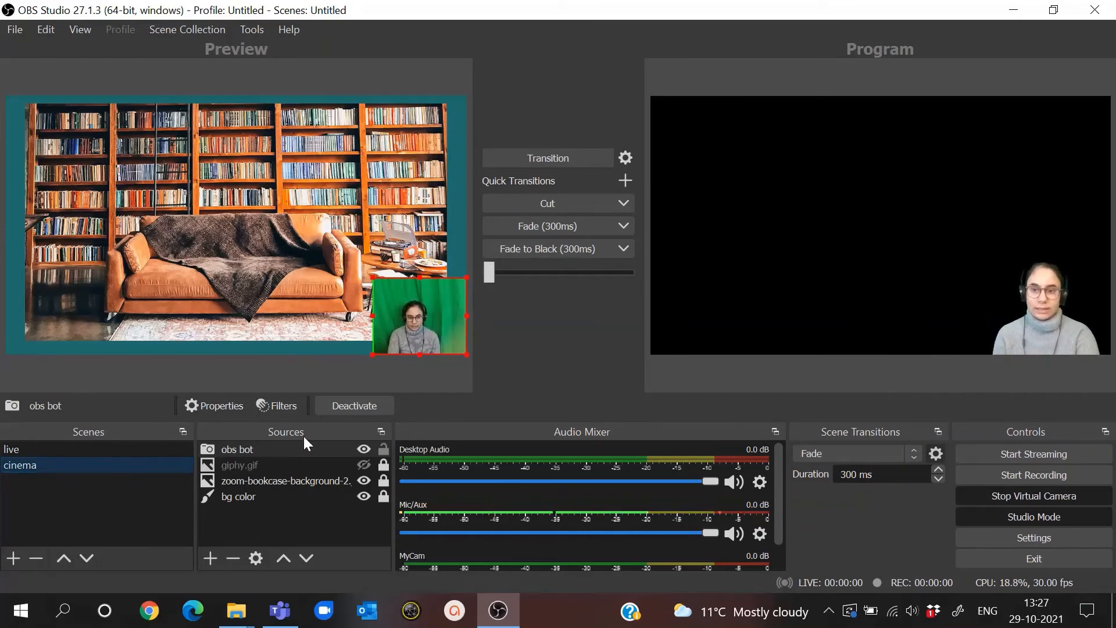
click(264, 449)
right_click(264, 449)
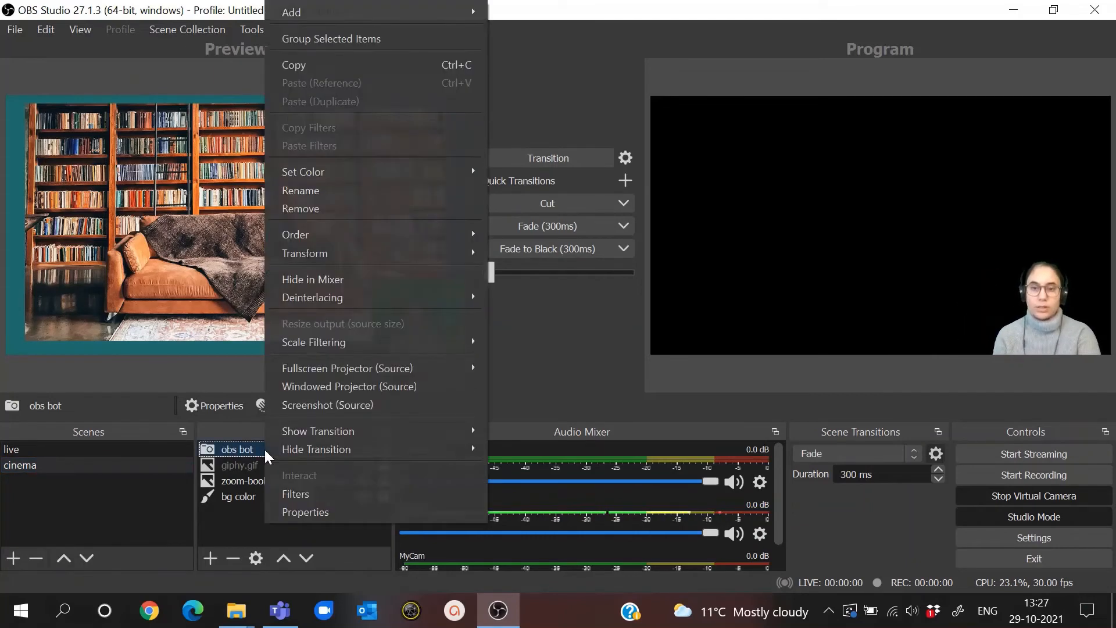
click(301, 492)
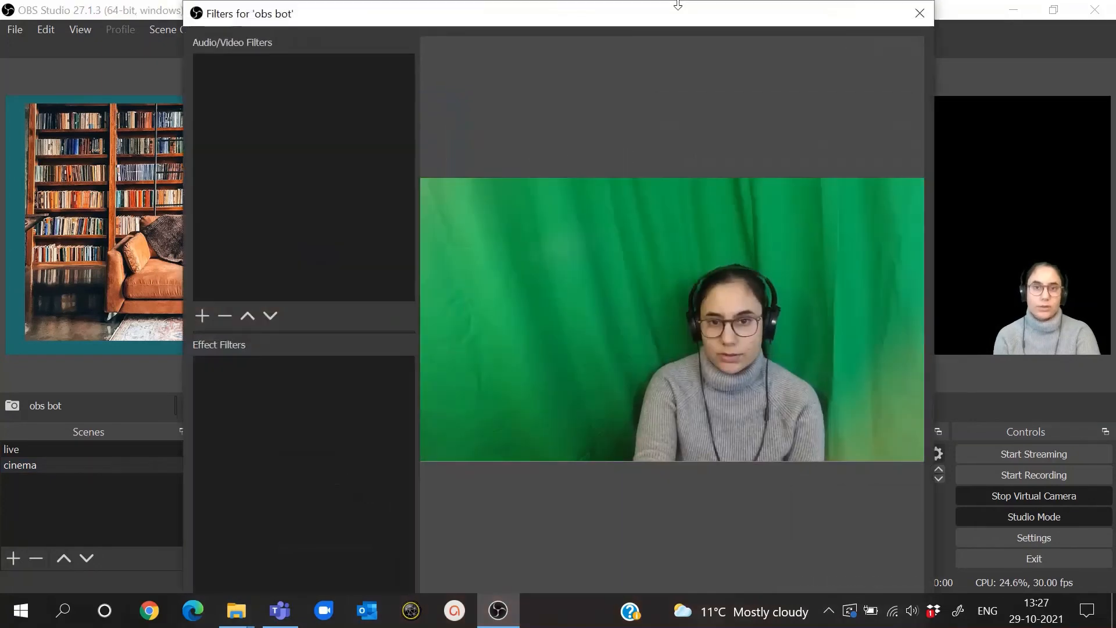
mouse_move(678, 14)
mouse_down()
mouse_move(679, 67)
mouse_move(664, 26)
mouse_up()
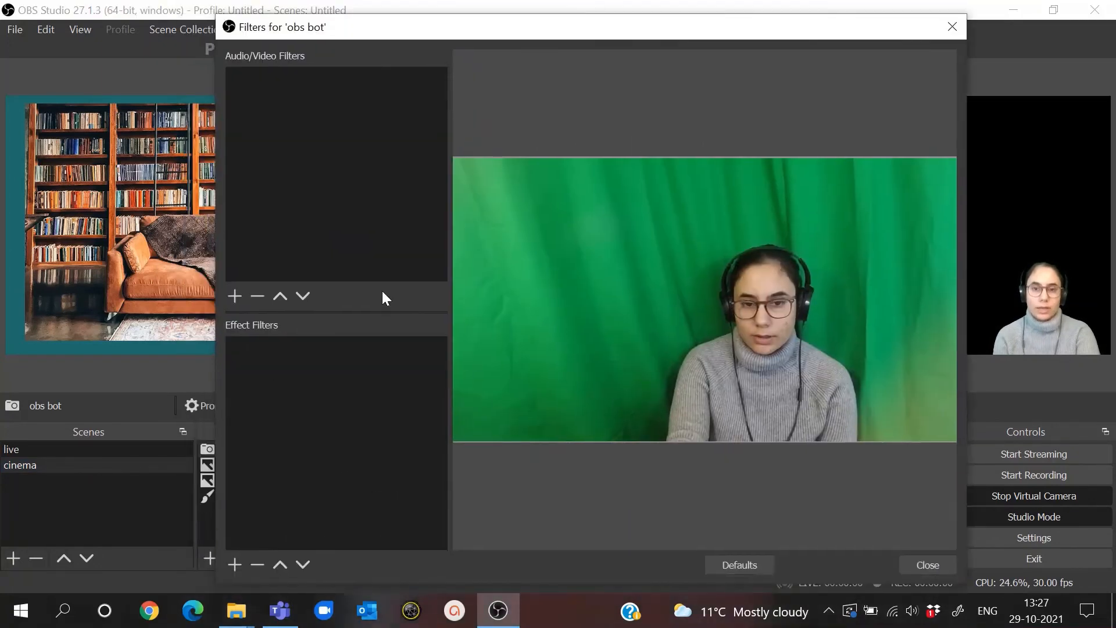
click(234, 565)
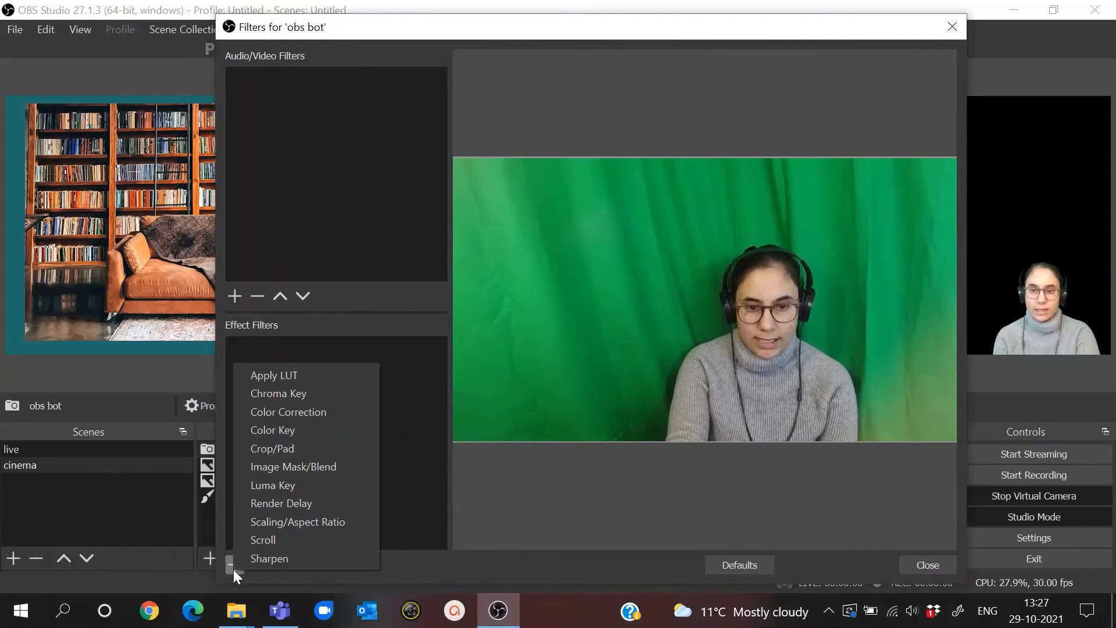
click(319, 391)
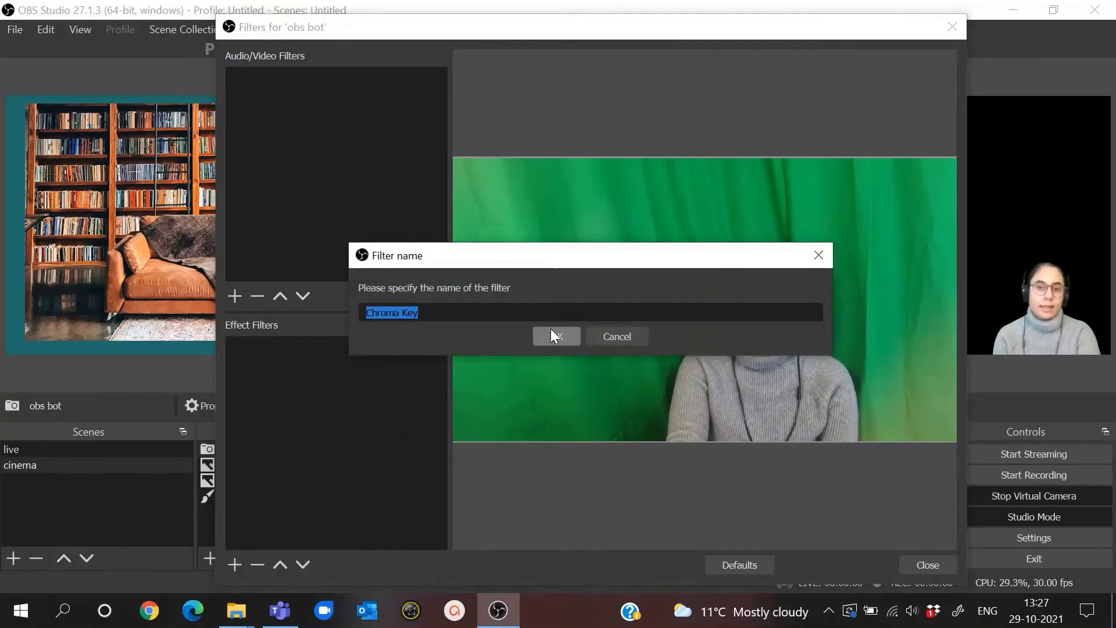
text(obs gree)
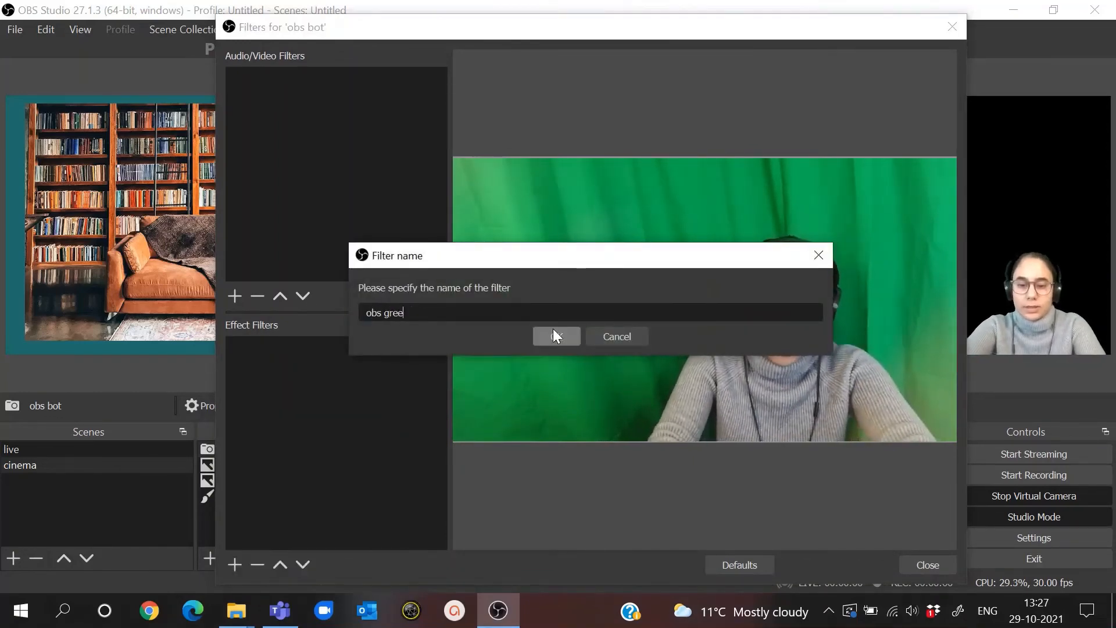
text(n screen)
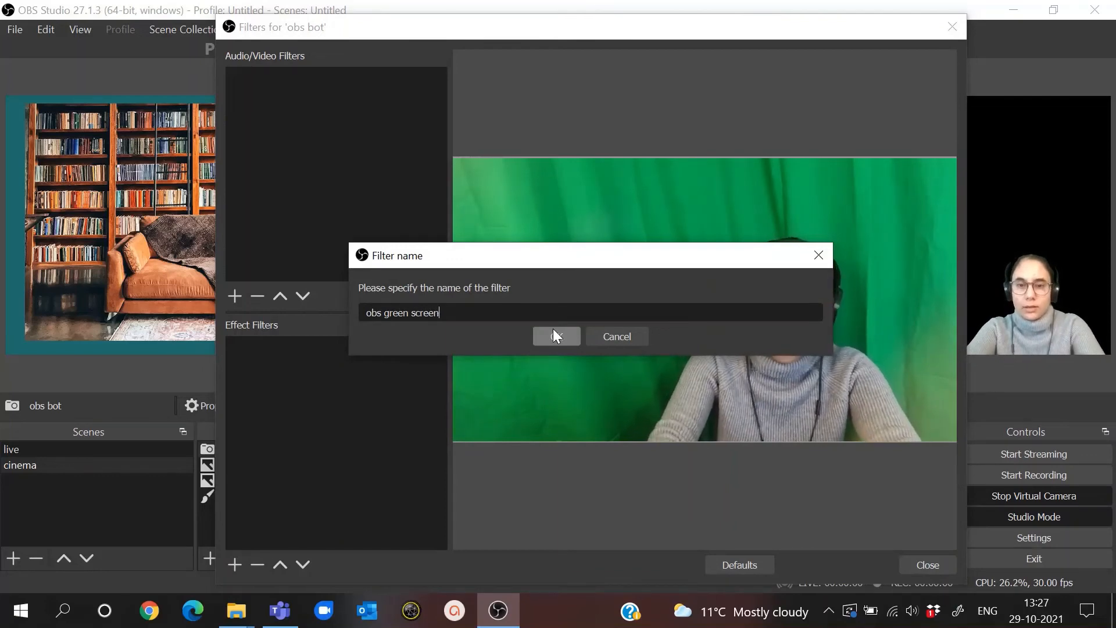
click(553, 330)
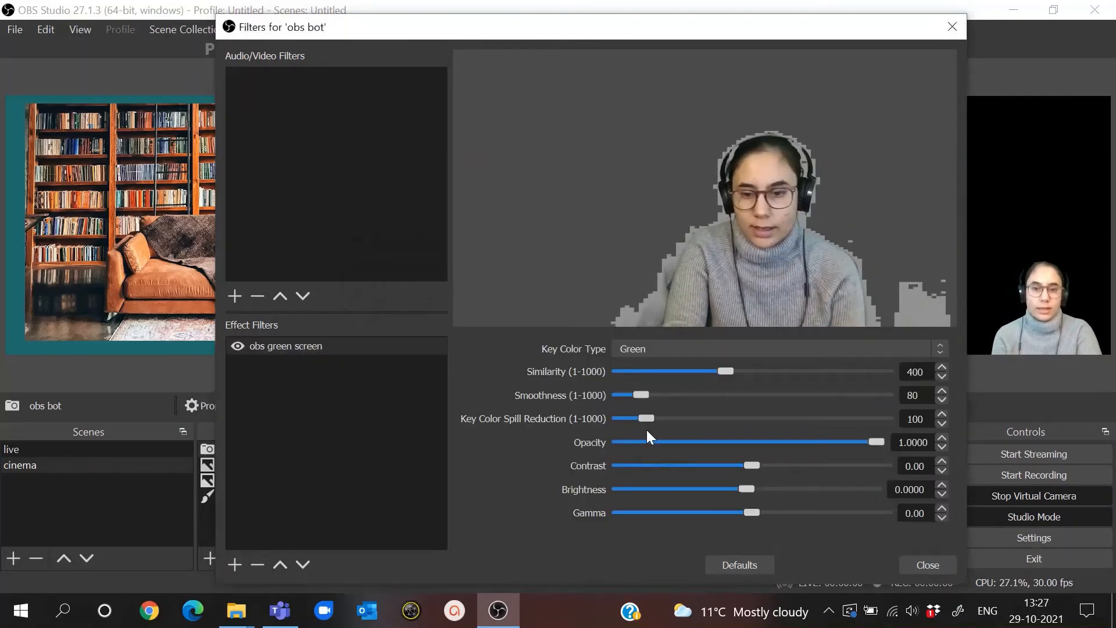
- Set the obs green screen filter's Smoothness and Key Color Spill Reduction to 1 and Similarity to 484, and close the filters
drag(638, 395, 621, 426)
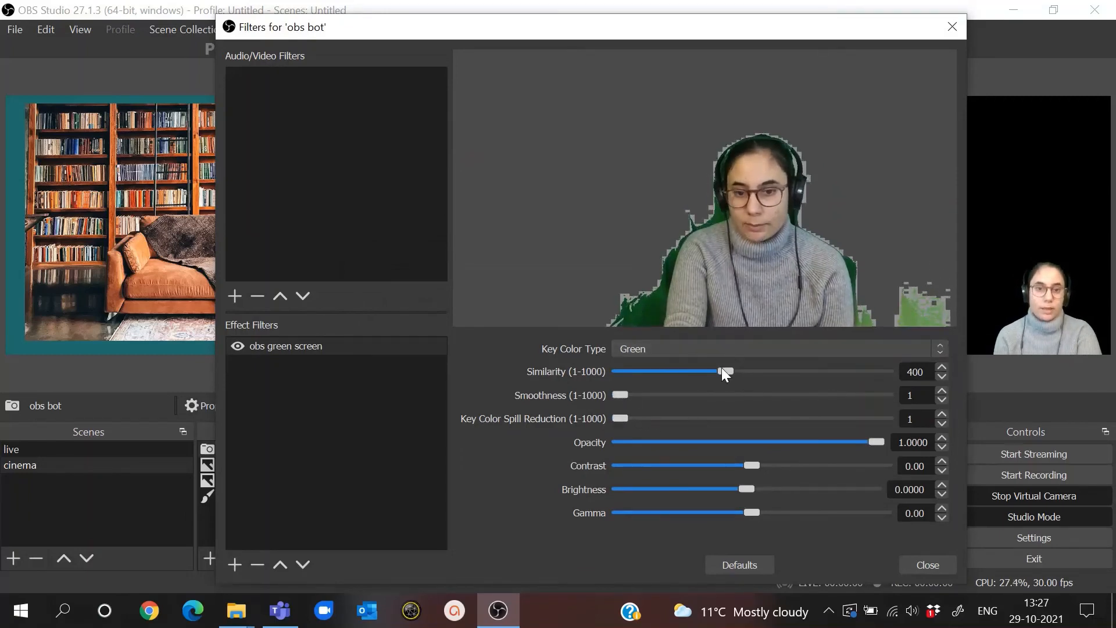
drag(721, 368, 744, 367)
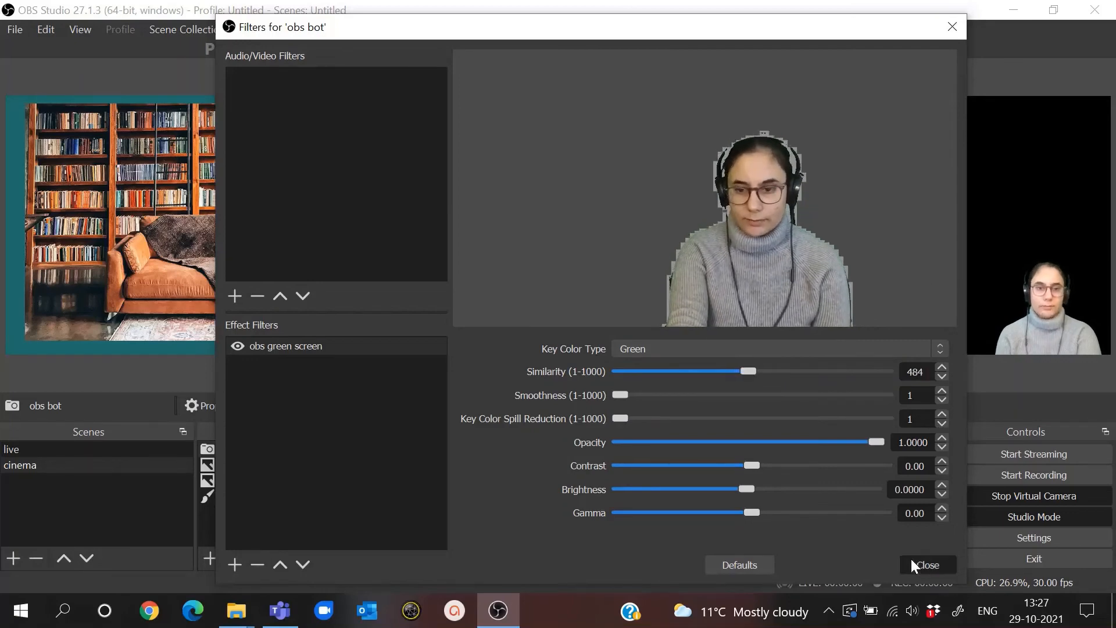
click(918, 563)
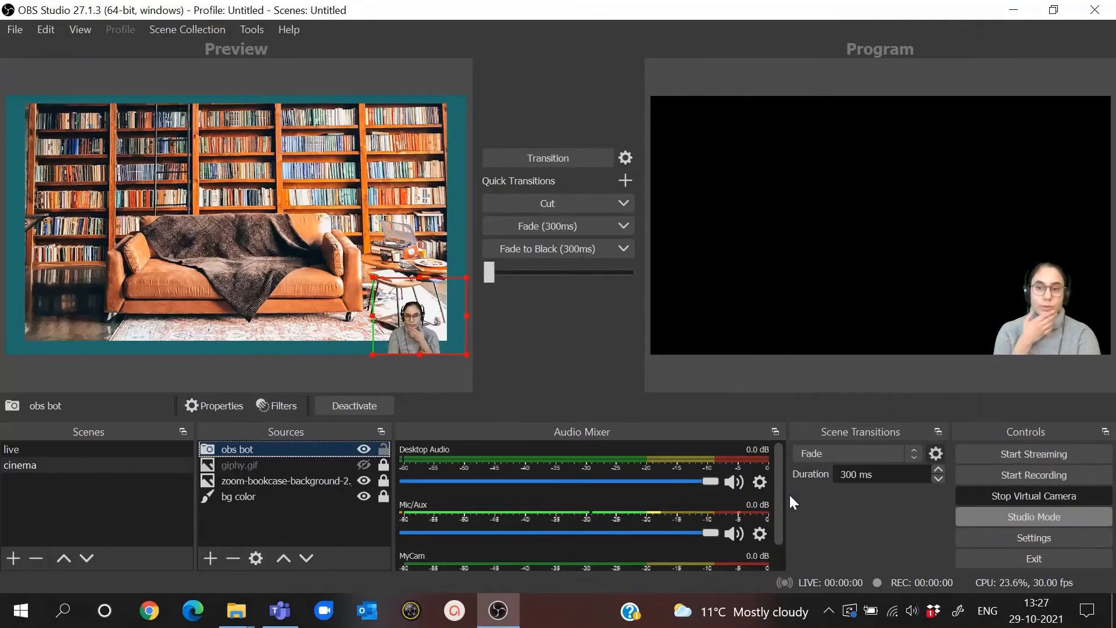
- Turn off Studio Mode with the live scene selected and test direct scene switching to cinema and back to live
click(98, 449)
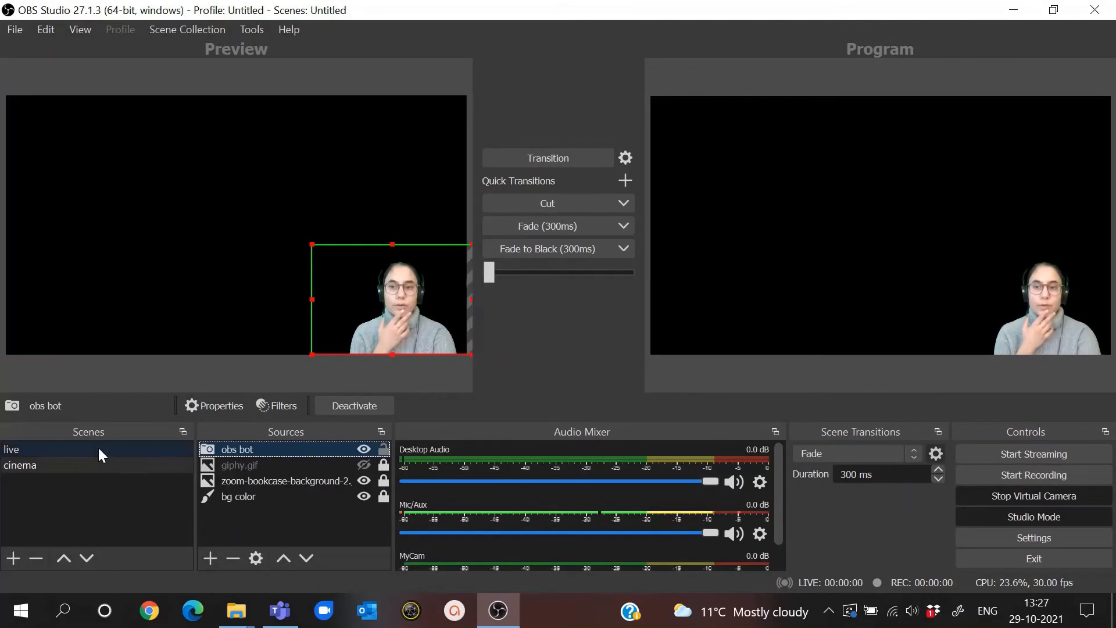
click(982, 514)
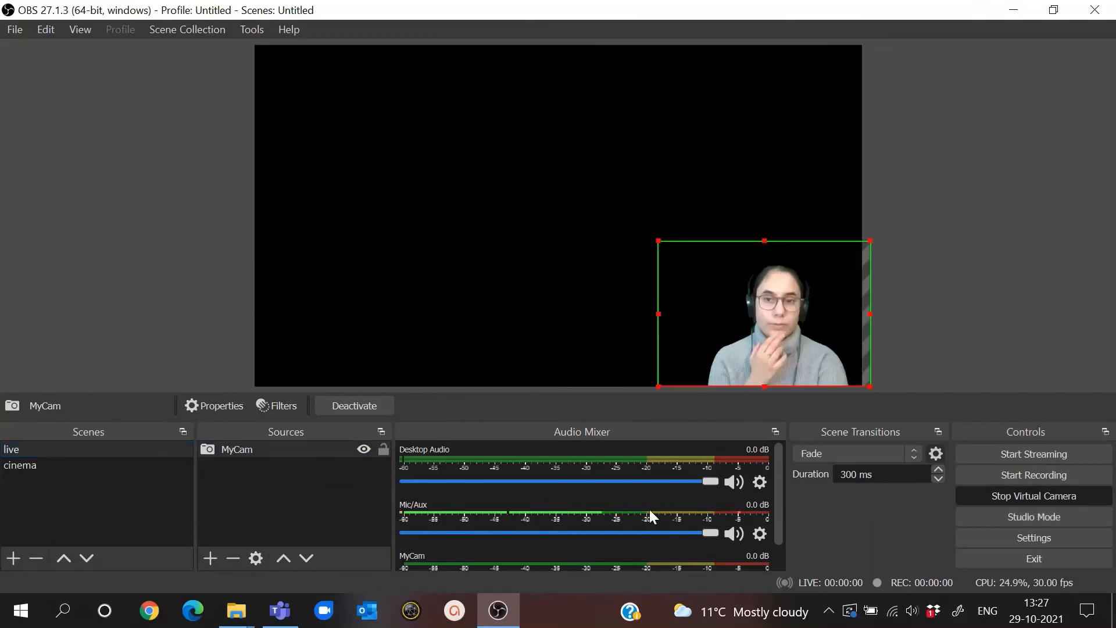
click(111, 465)
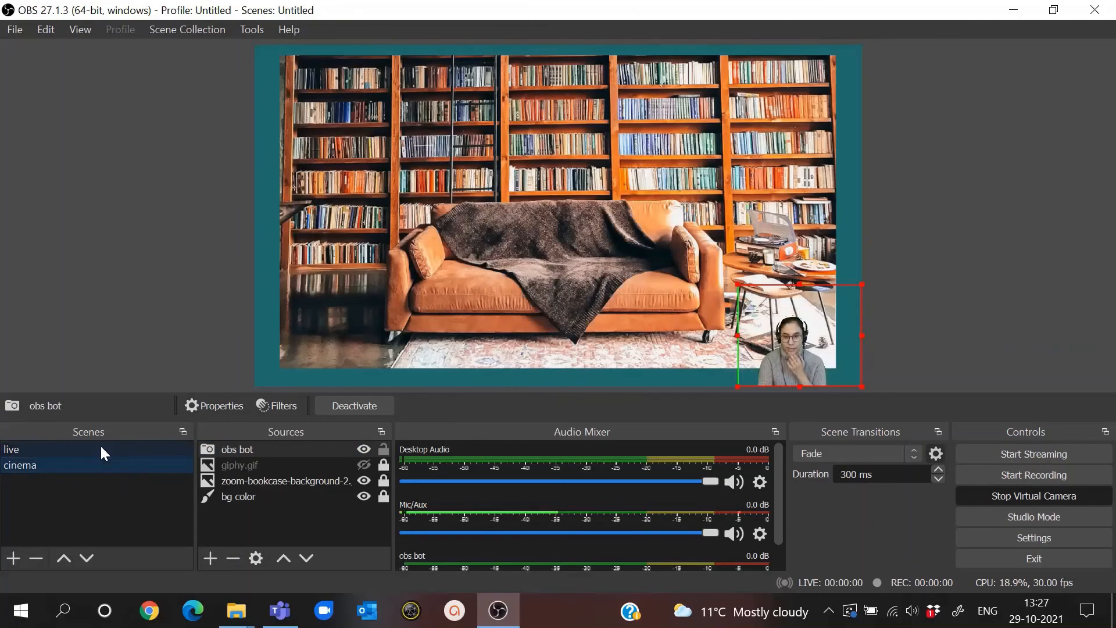
click(99, 455)
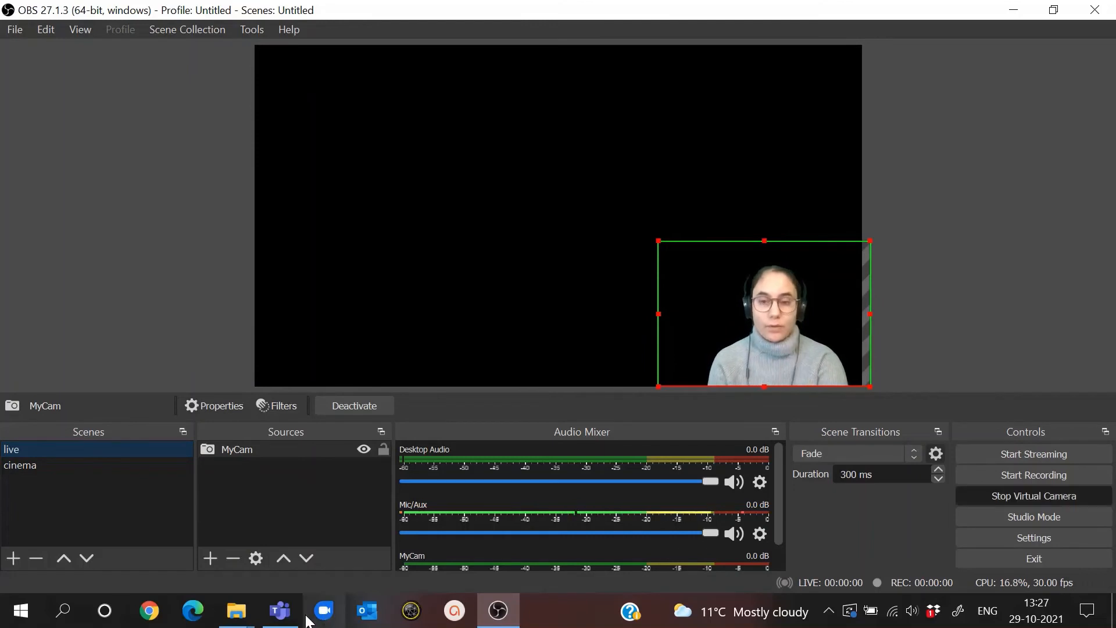
- Check the live scene in the Teams meeting, and place a smaller OBS window over the meeting so both can be seen
mouse_move(295, 618)
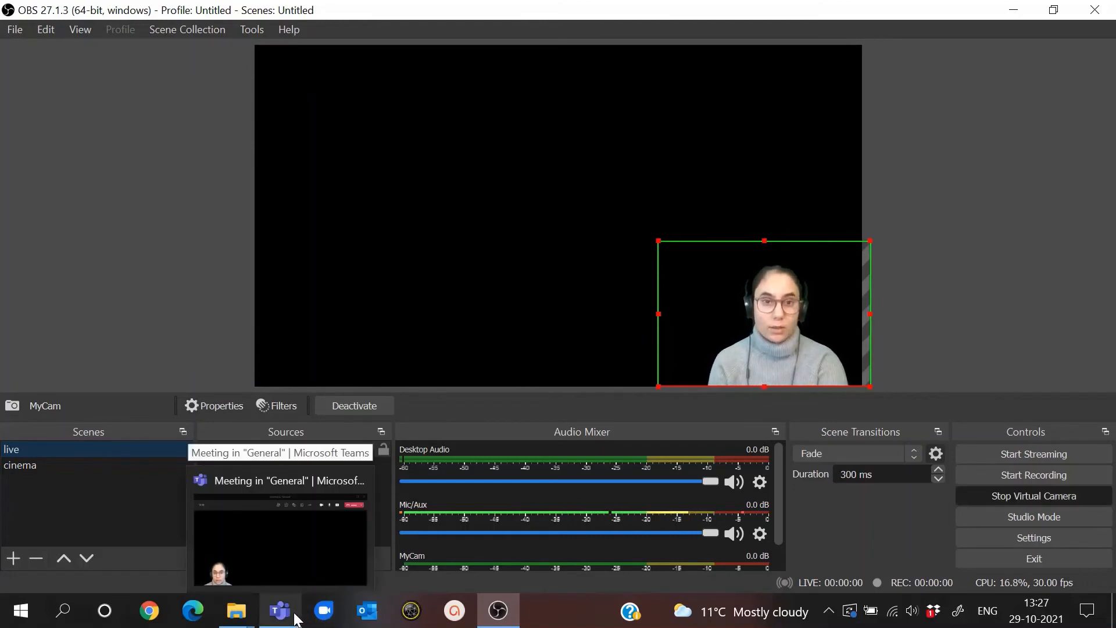
click(289, 616)
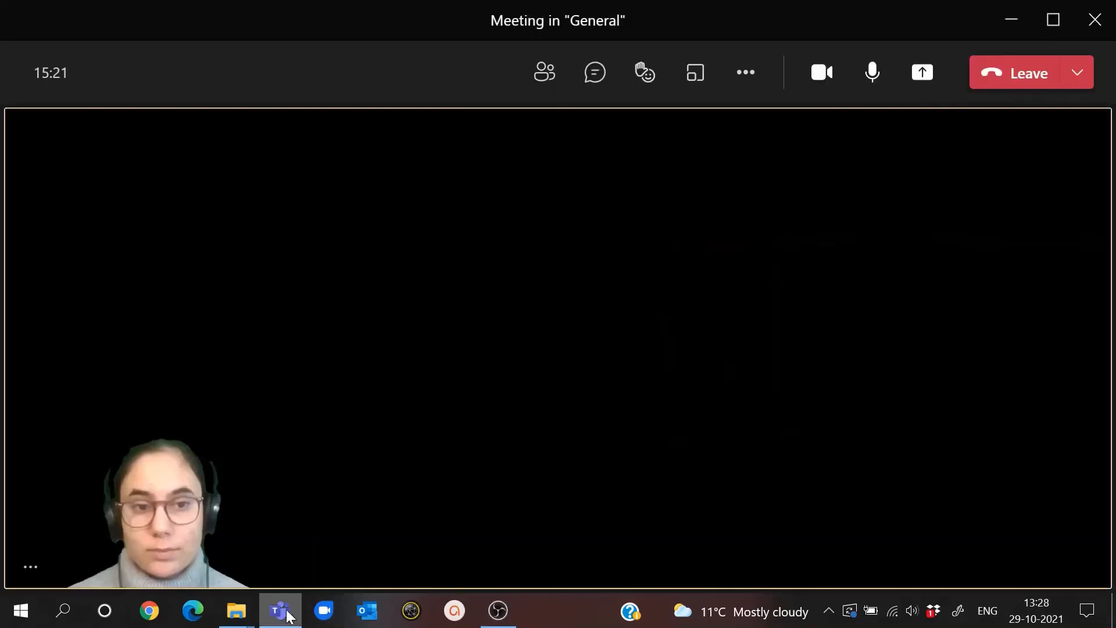
click(510, 616)
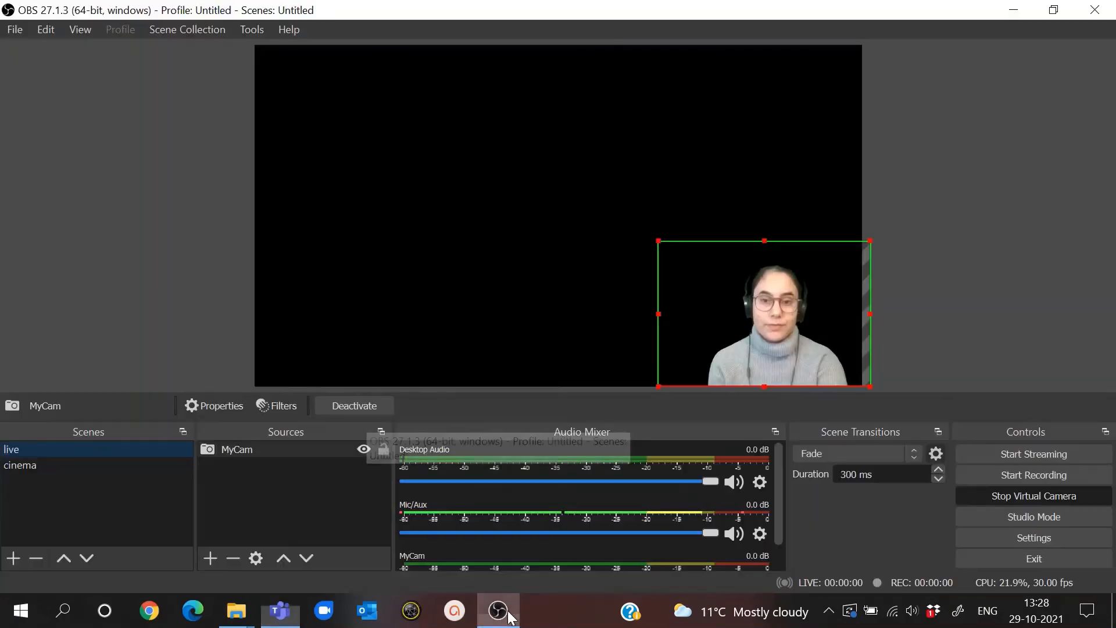
click(1056, 14)
drag(708, 23, 842, 46)
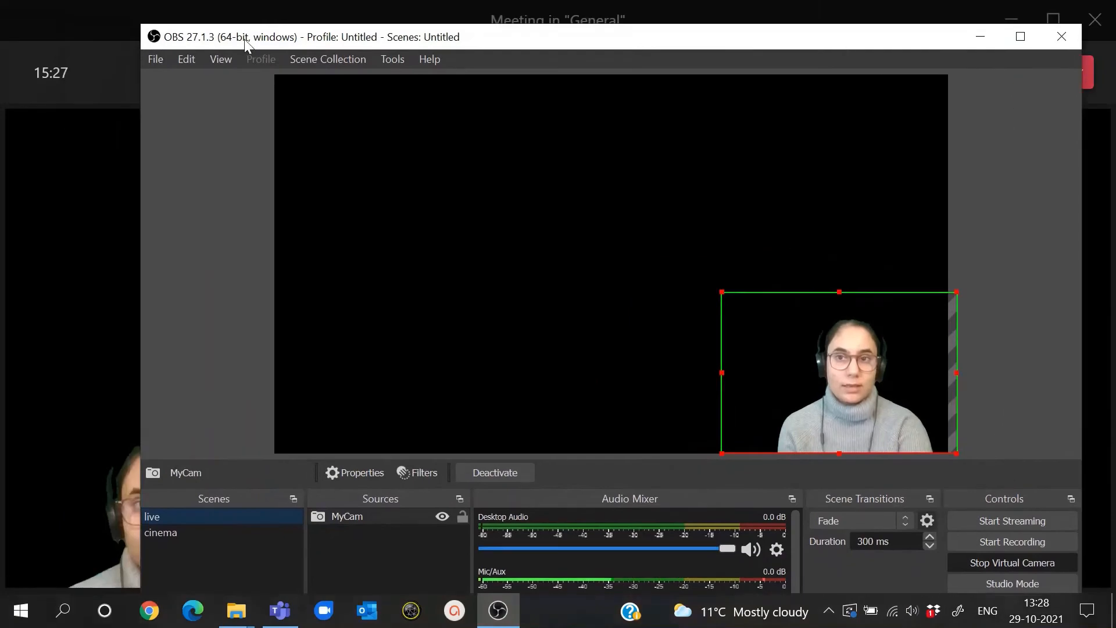
drag(141, 27, 792, 148)
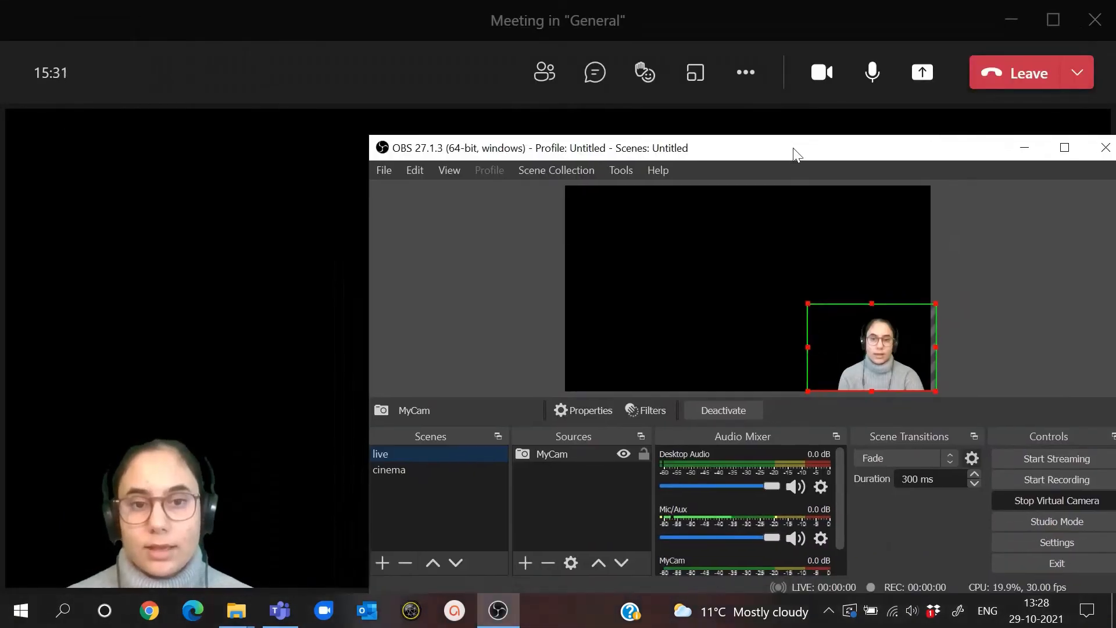
- In the cinema scene, move obs bot to the bookcase image's lower-right corner and hide the bg color source
click(387, 472)
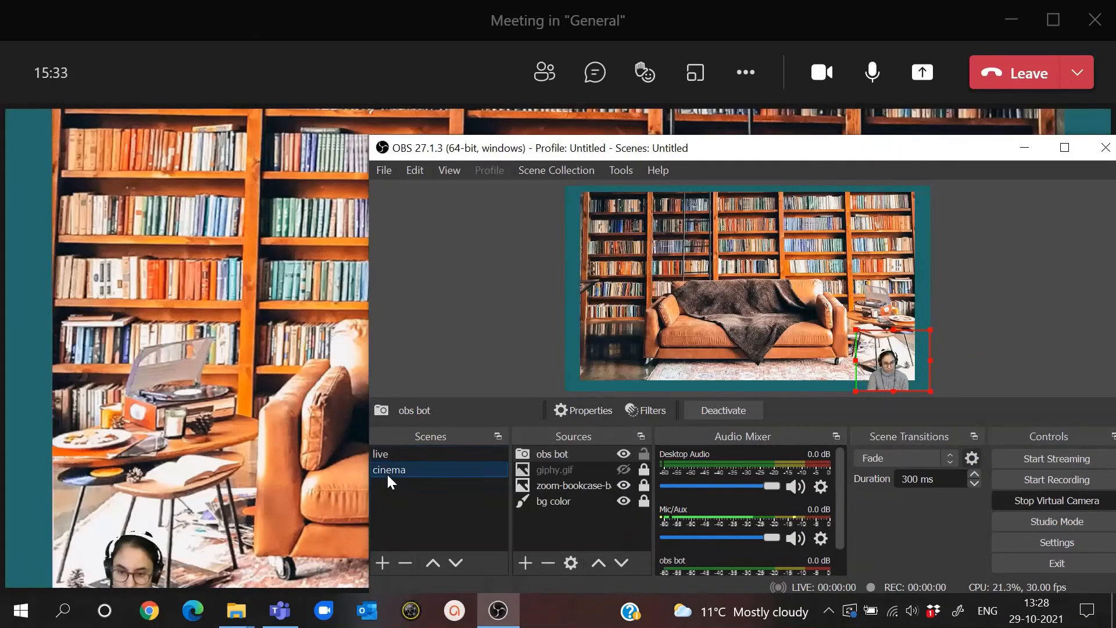
drag(901, 345, 884, 327)
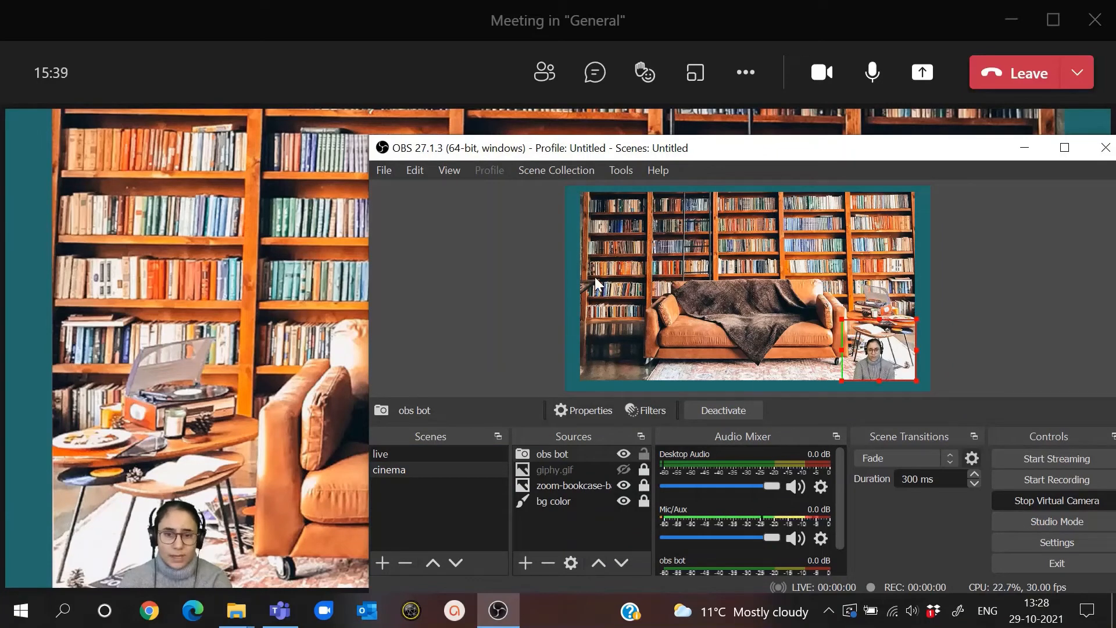
click(623, 502)
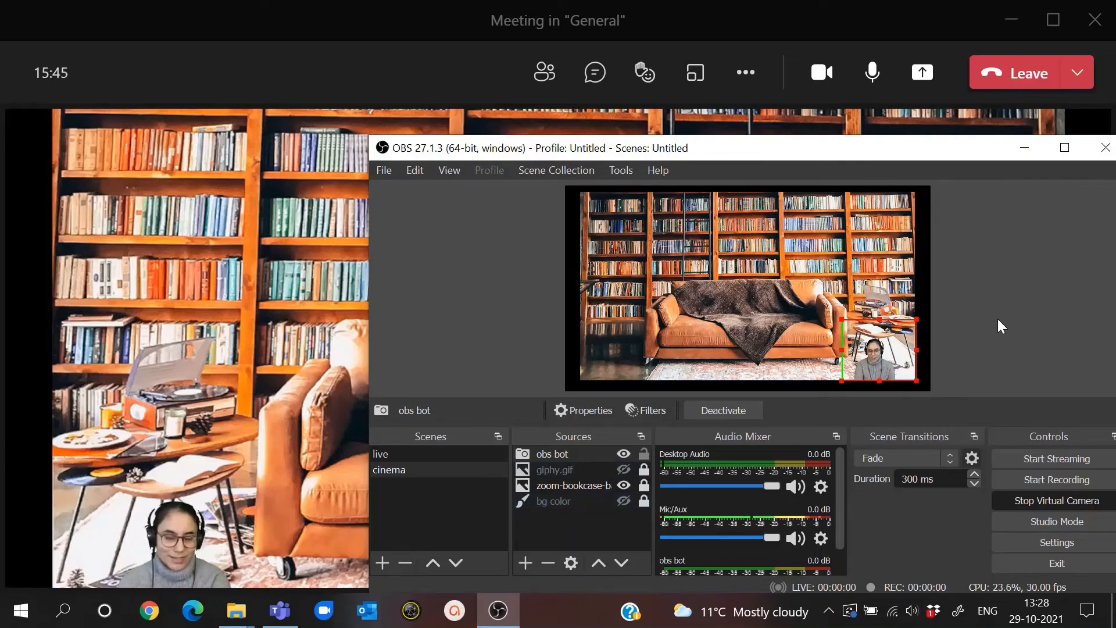
- Test switching to live and back to cinema, toggle giphy.gif on and off over the meeting, and maximize the OBS window
click(441, 453)
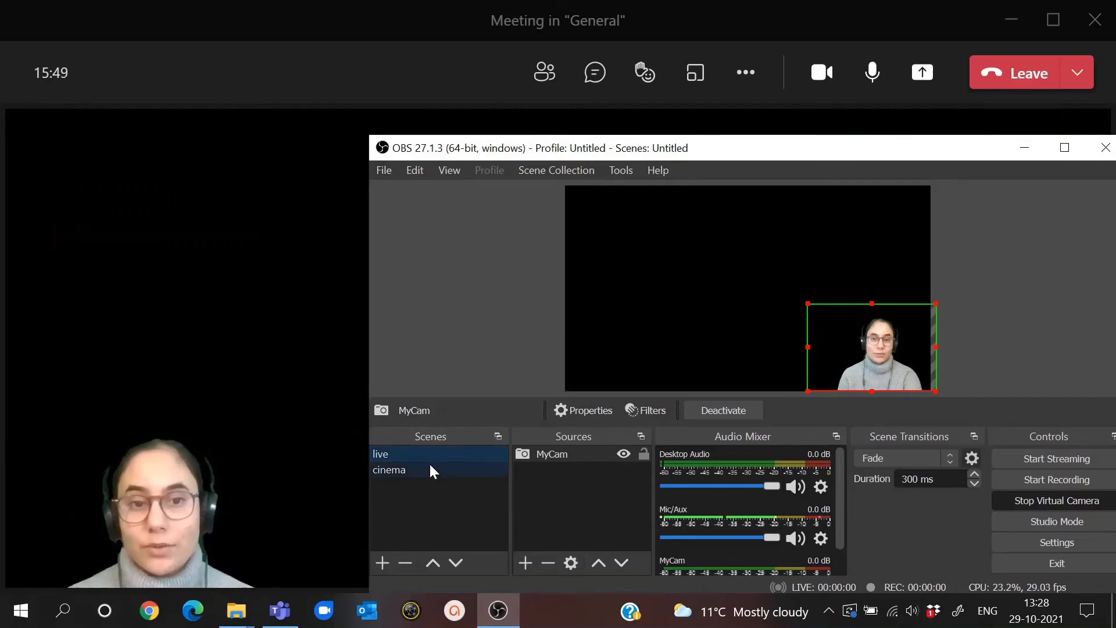
click(425, 471)
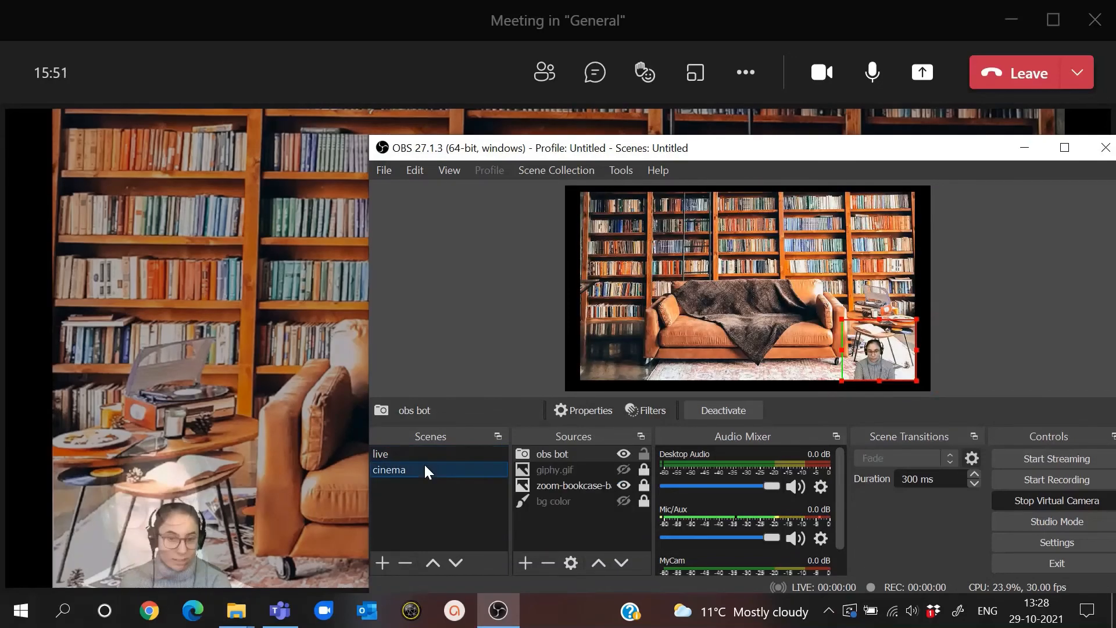
click(628, 469)
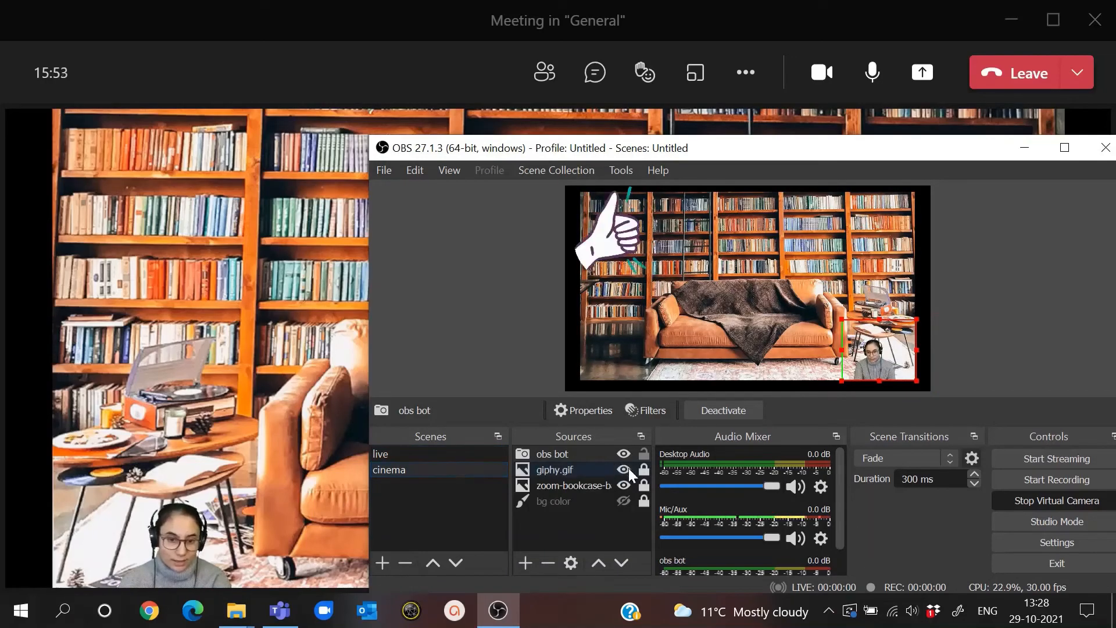
drag(751, 163, 709, 129)
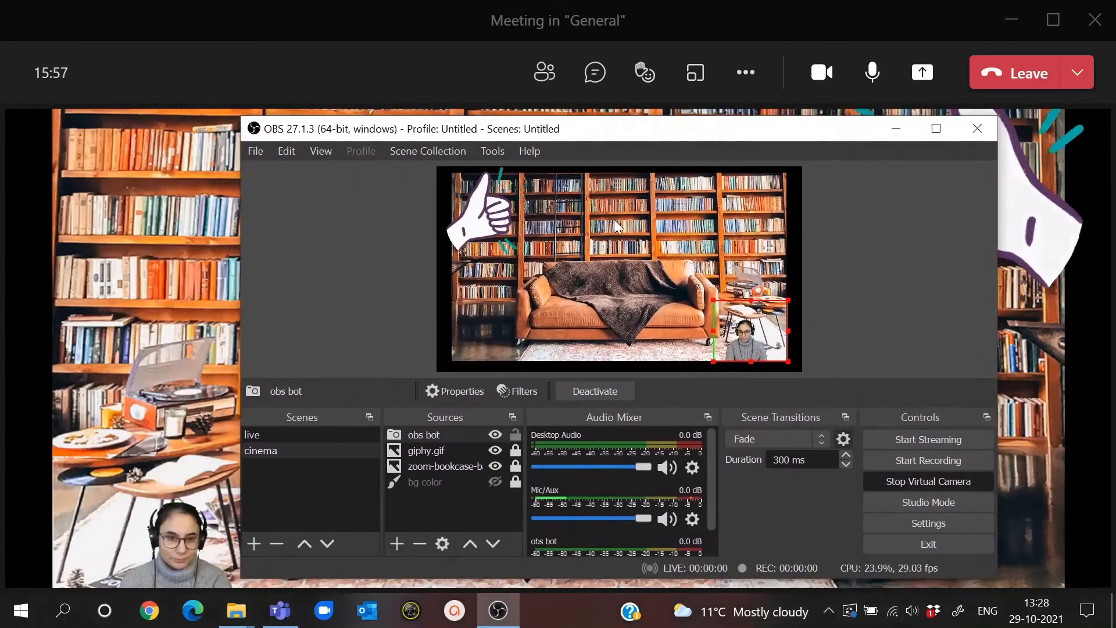
click(495, 449)
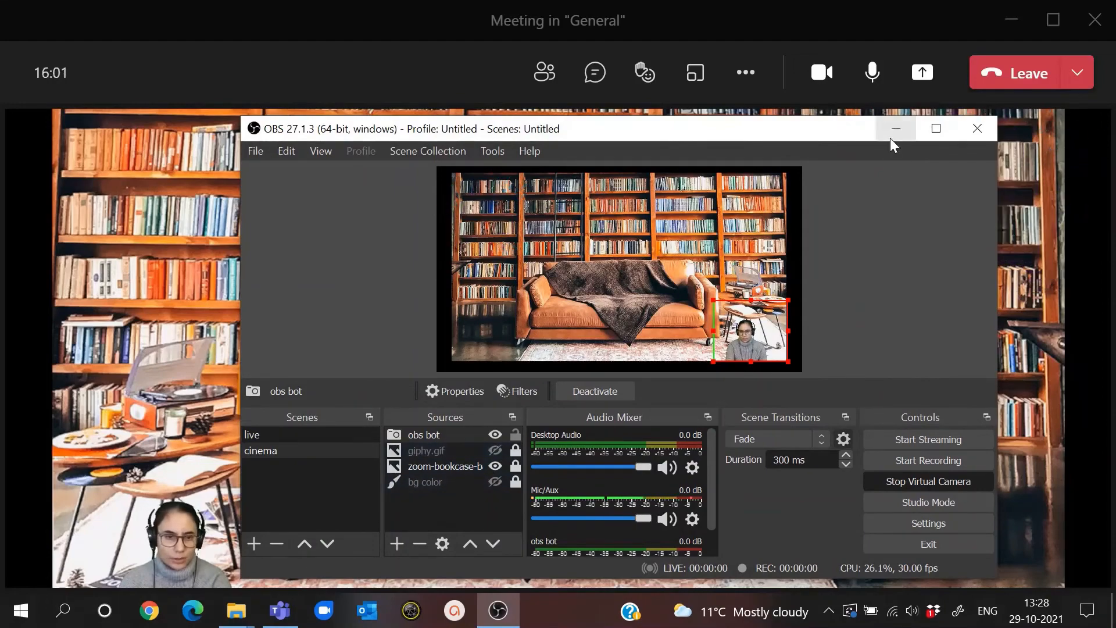
click(948, 127)
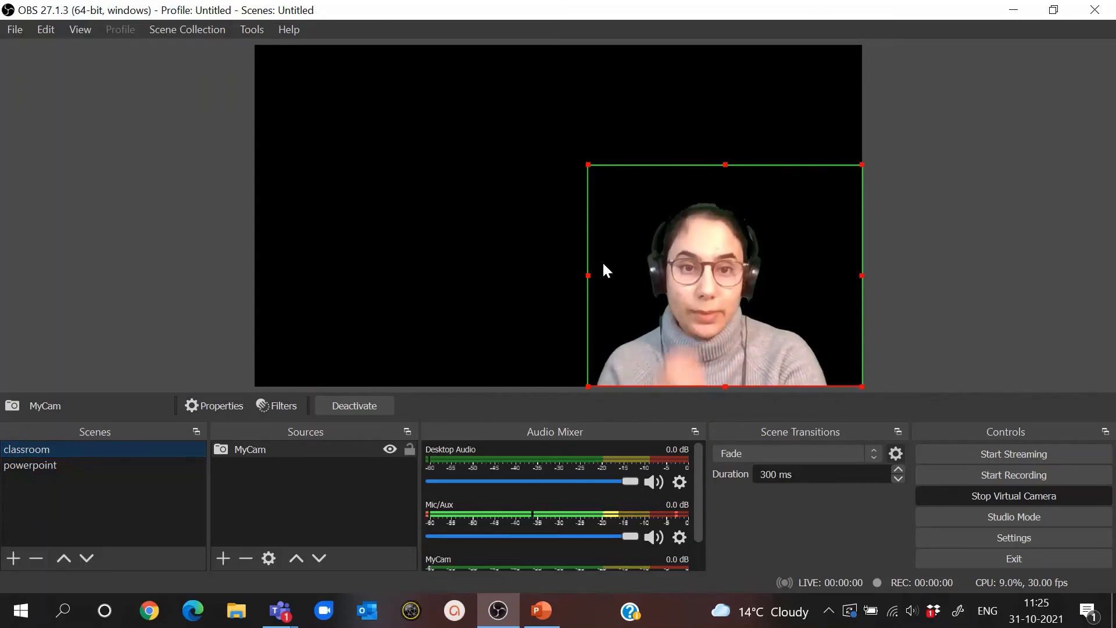
- Add a new Window Capture source named "ppt" to the powerpoint scene
click(12, 468)
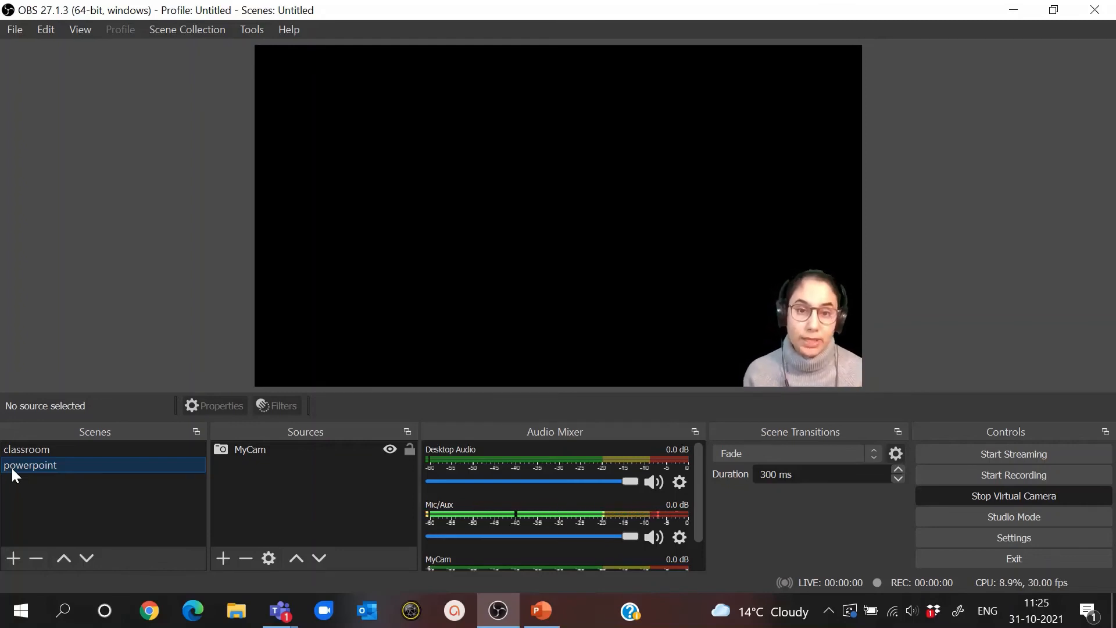
click(226, 552)
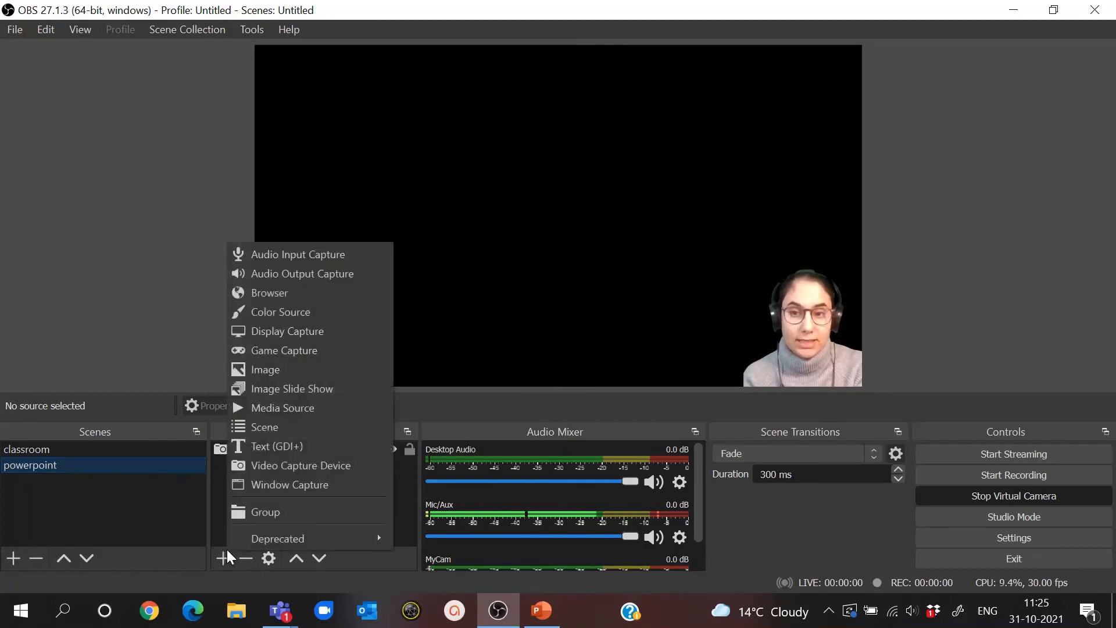
click(300, 484)
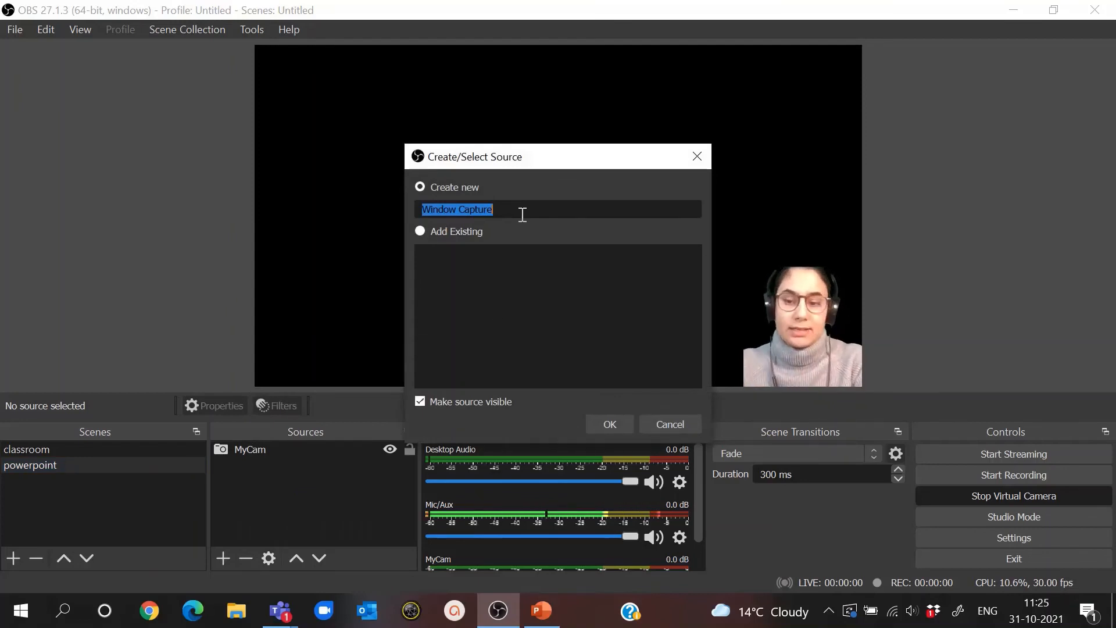
text(ppt)
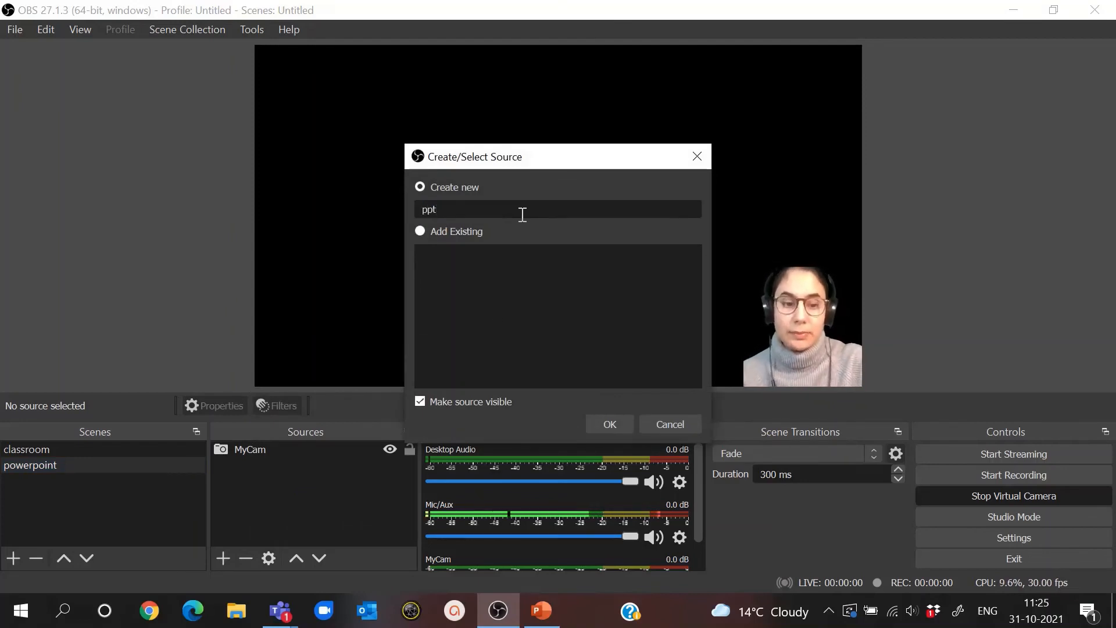
key(Return)
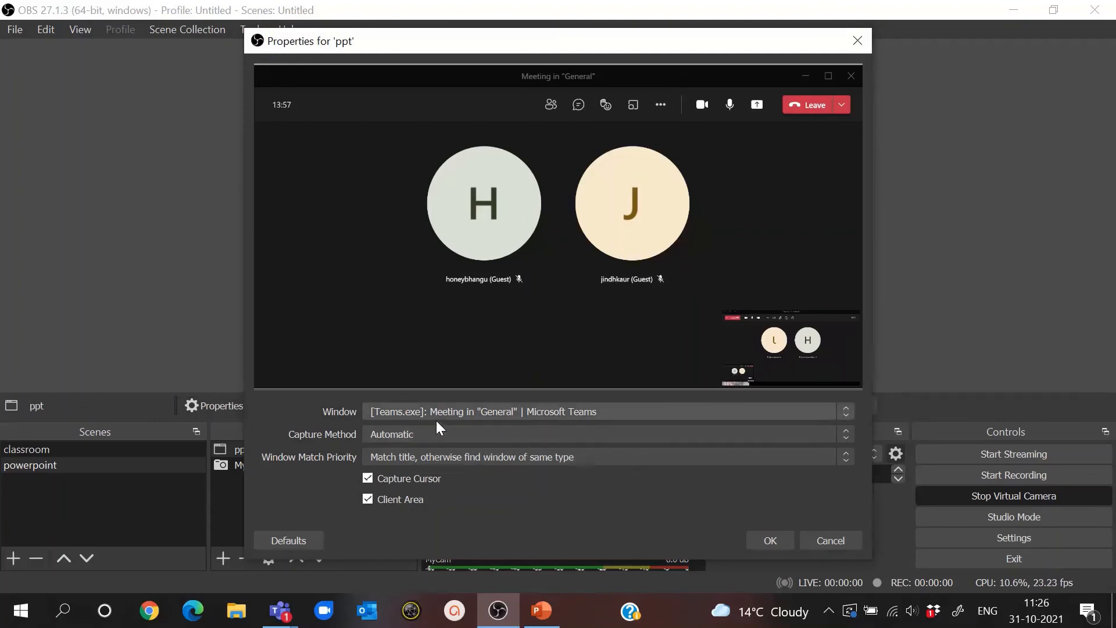
- Set the ppt source to capture the "Evaluation tools - PowerPoint" window and accept its properties
click(500, 410)
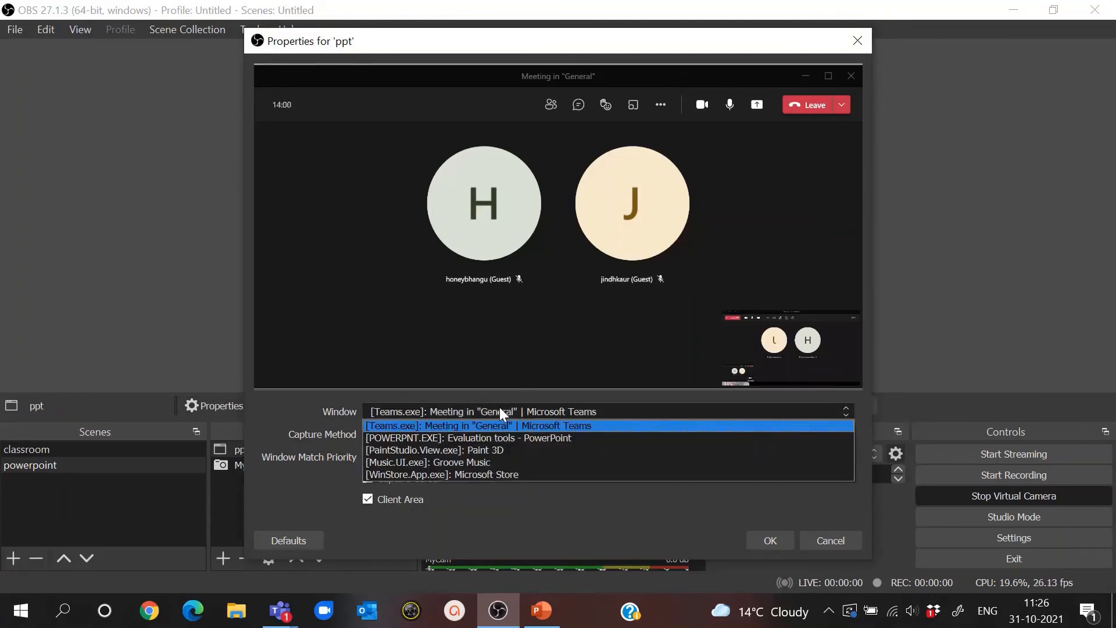
click(481, 445)
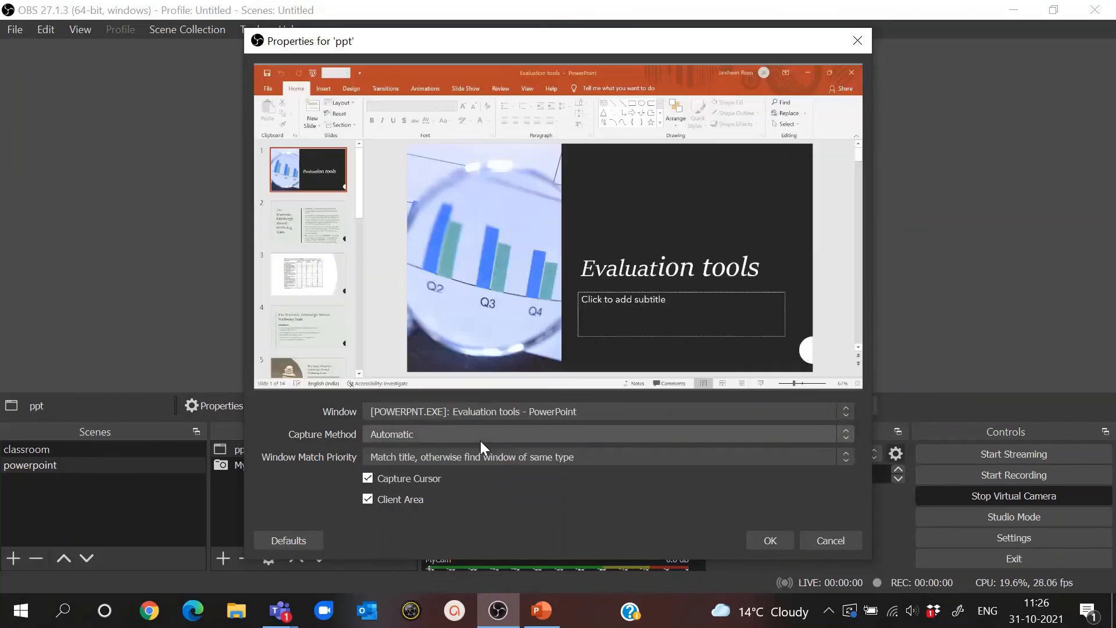
click(788, 542)
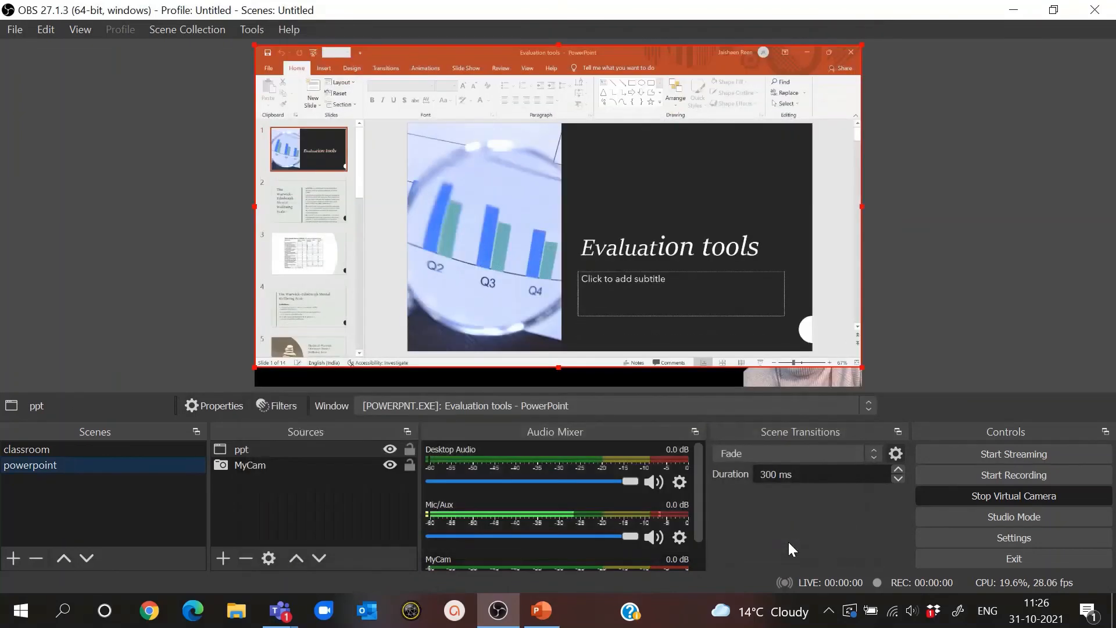